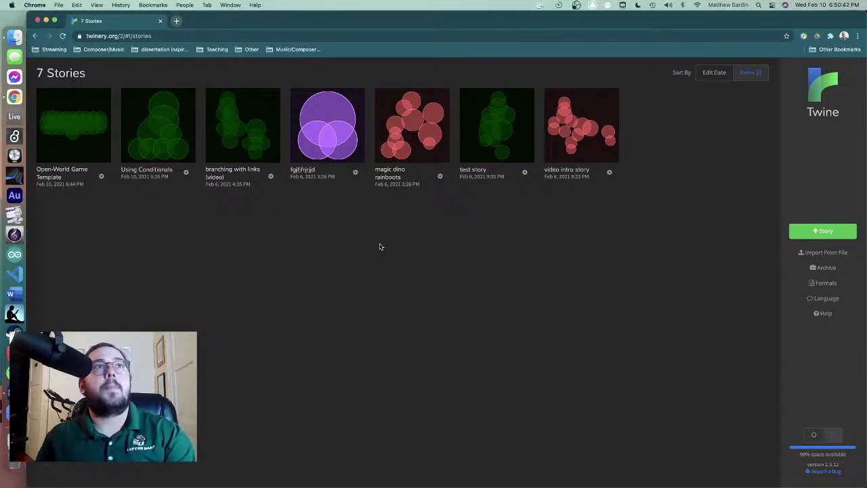
Step: Open the "video intro story", examine its "start" and "sleep in" passages and the linked passage map, and return to the story list
click(579, 149)
click(224, 121)
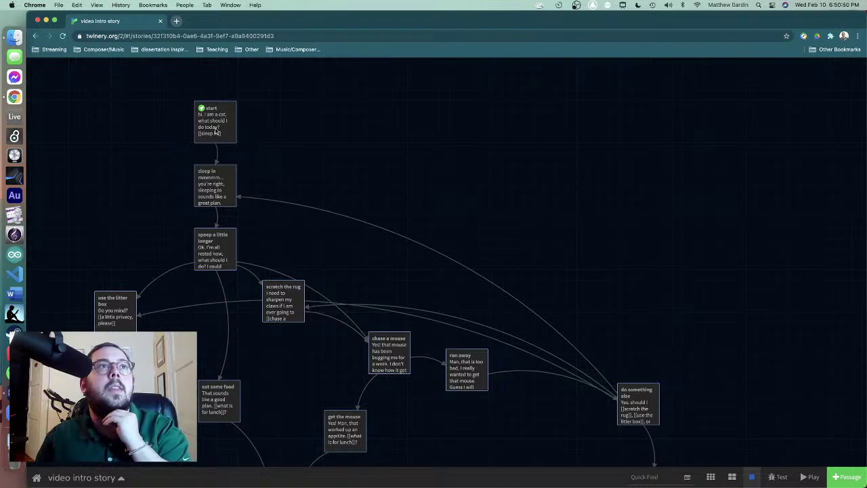
double_click(215, 132)
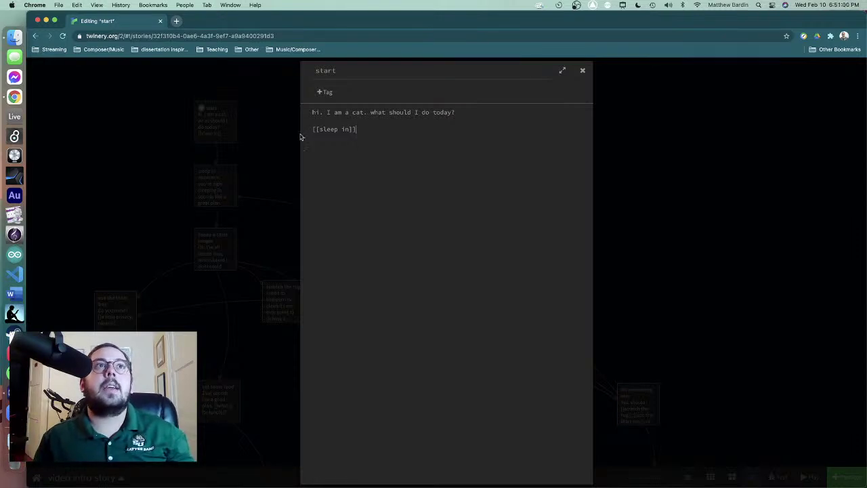
click(583, 73)
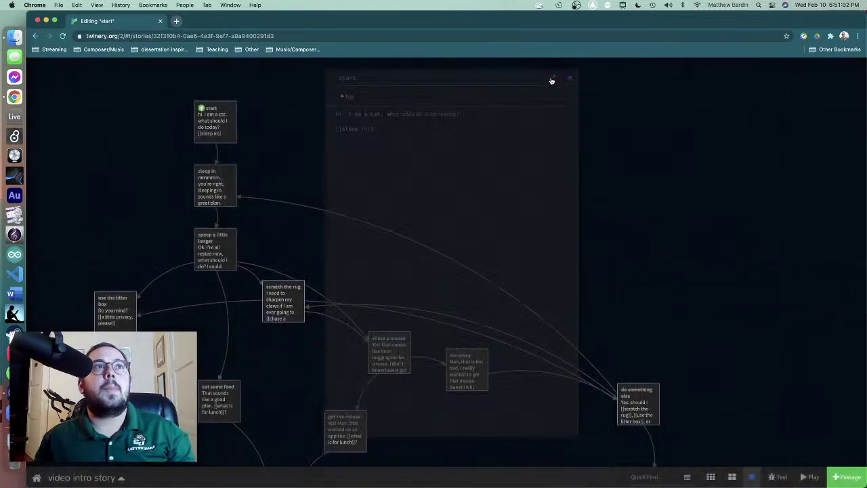
double_click(218, 174)
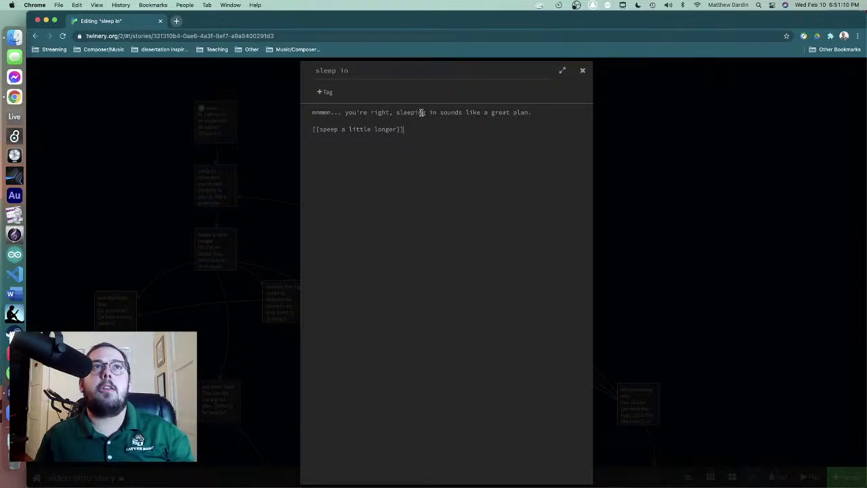
click(712, 134)
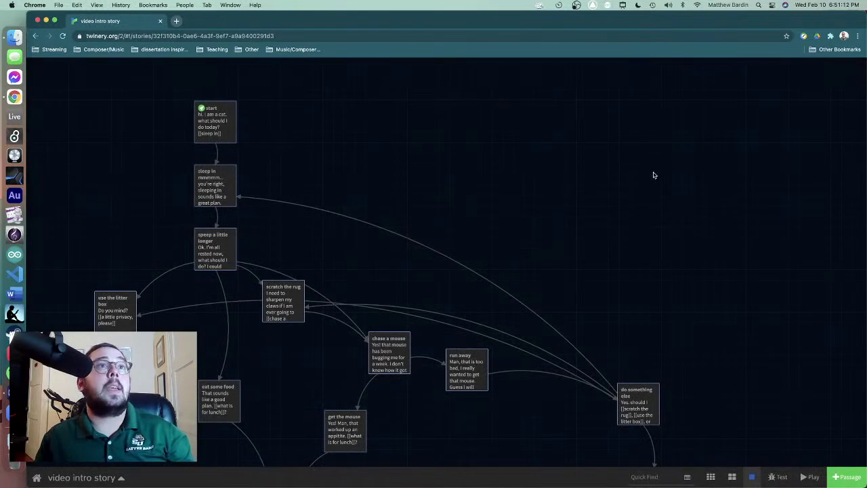
scroll(653, 176, down, 5)
mouse_move(609, 282)
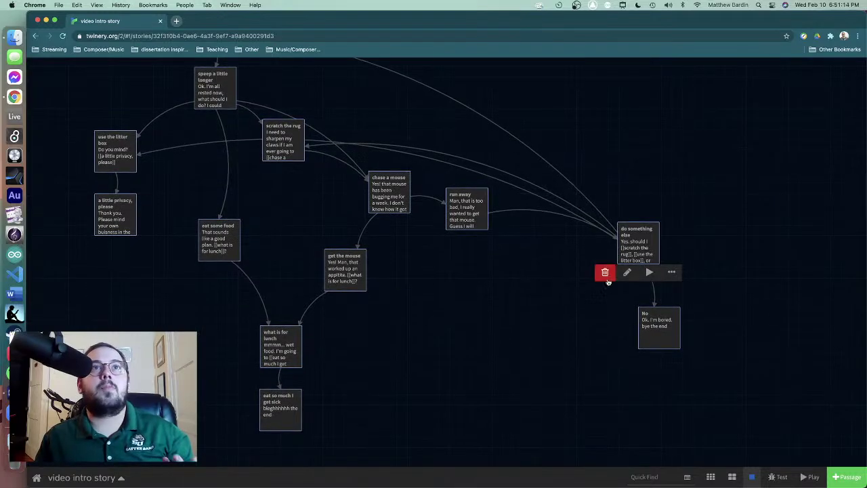
scroll(587, 304, up, 5)
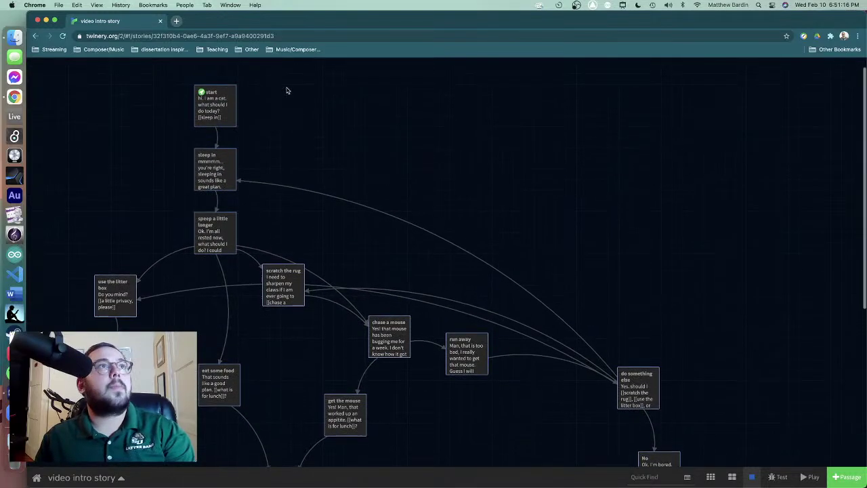
click(37, 482)
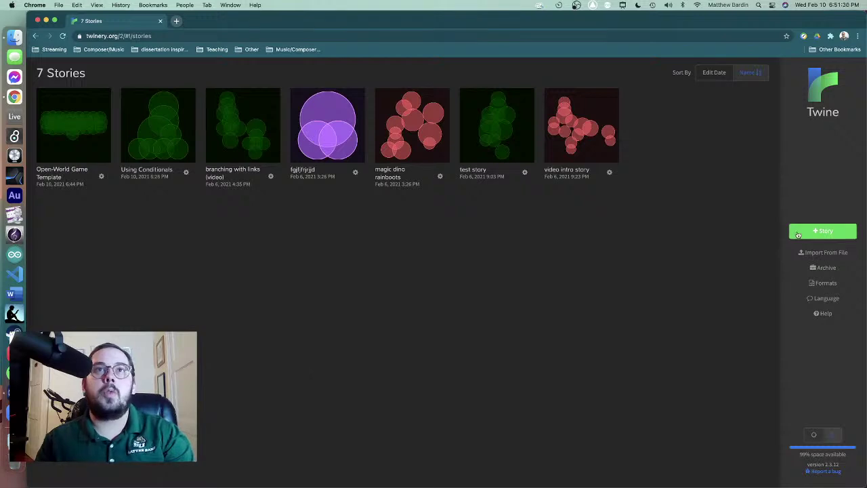
Step: Create a new story named "links with custom names"
click(823, 231)
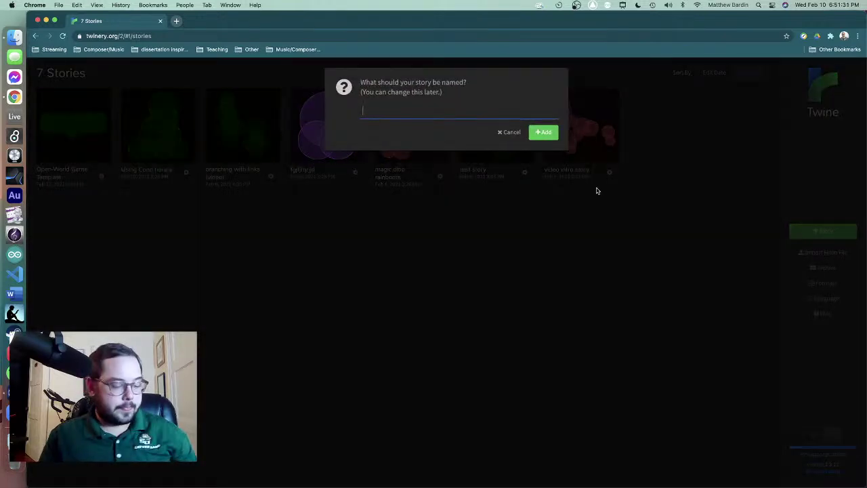
text(links )
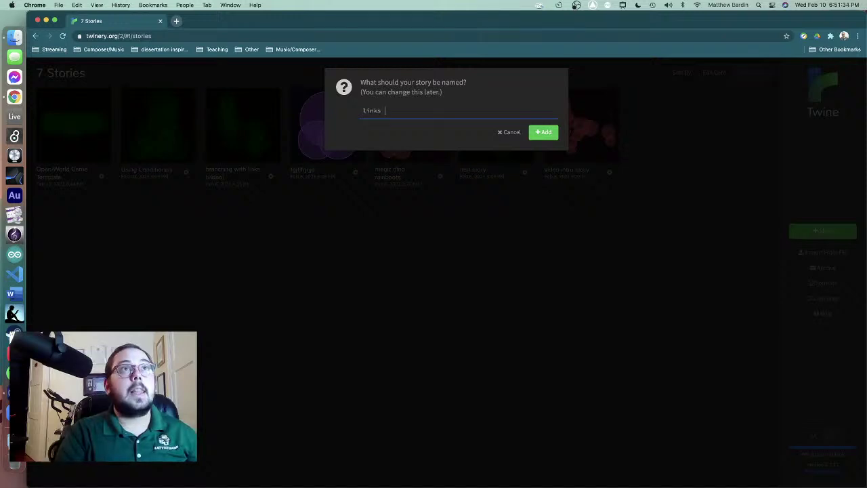
text(with custom names)
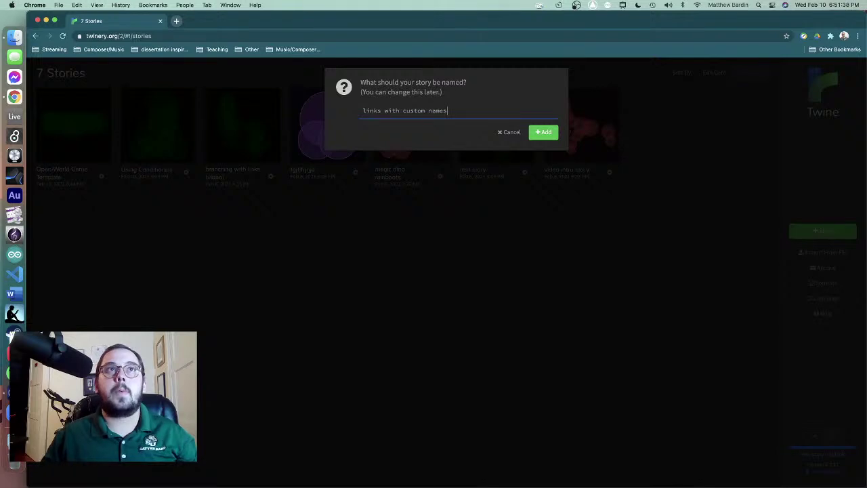
click(536, 134)
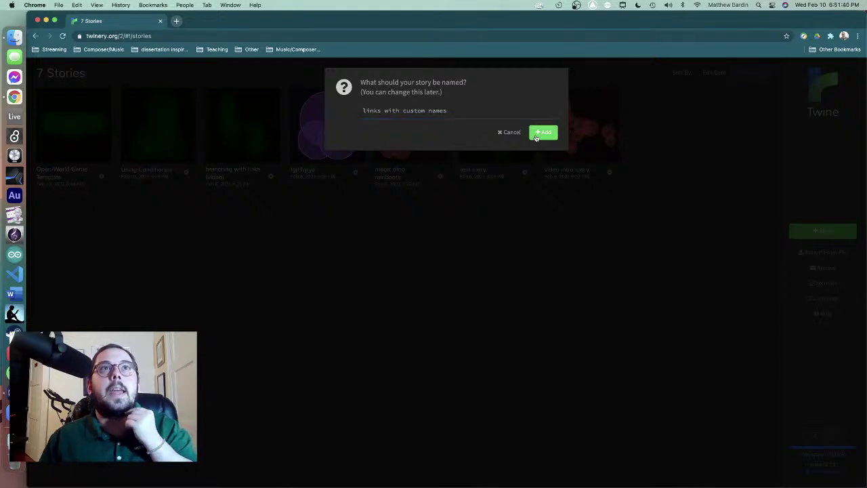
click(536, 134)
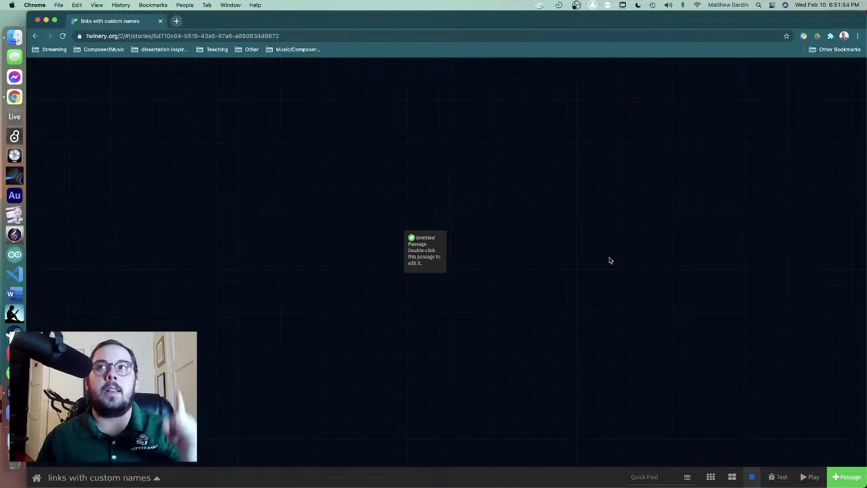
Step: Move the untitled passage to the upper-left area of the story map and rename it "start"
click(429, 261)
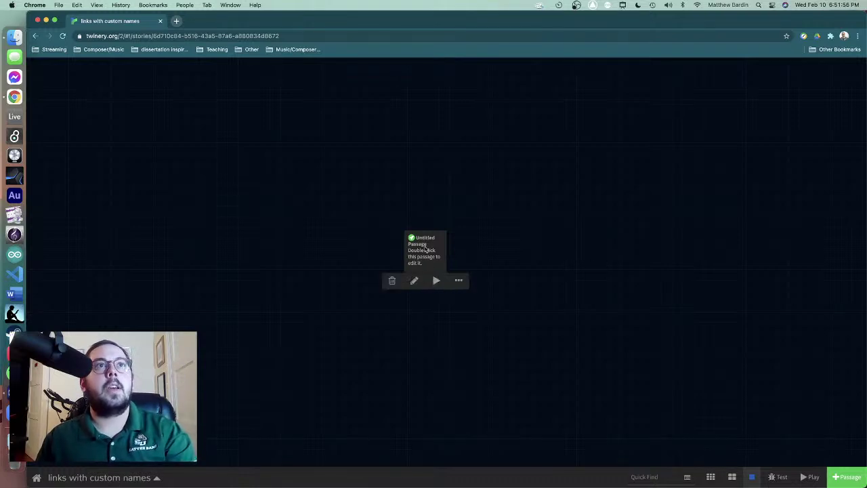
drag(425, 248, 170, 150)
double_click(171, 149)
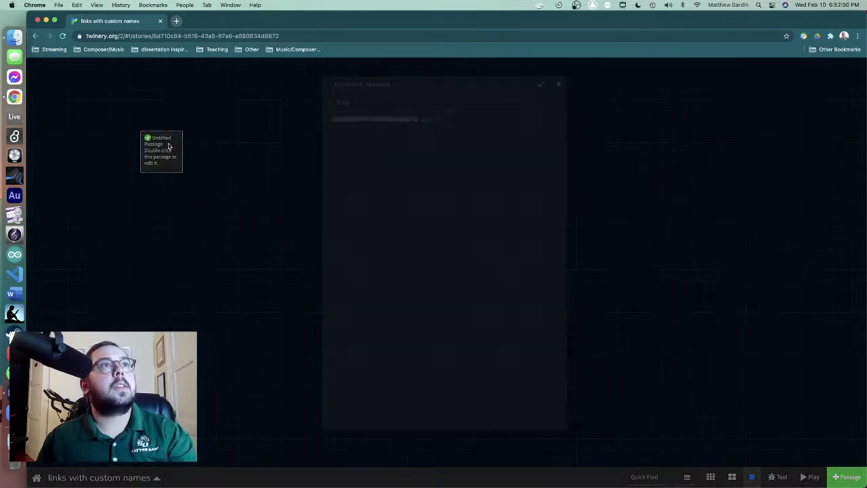
drag(397, 73, 257, 77)
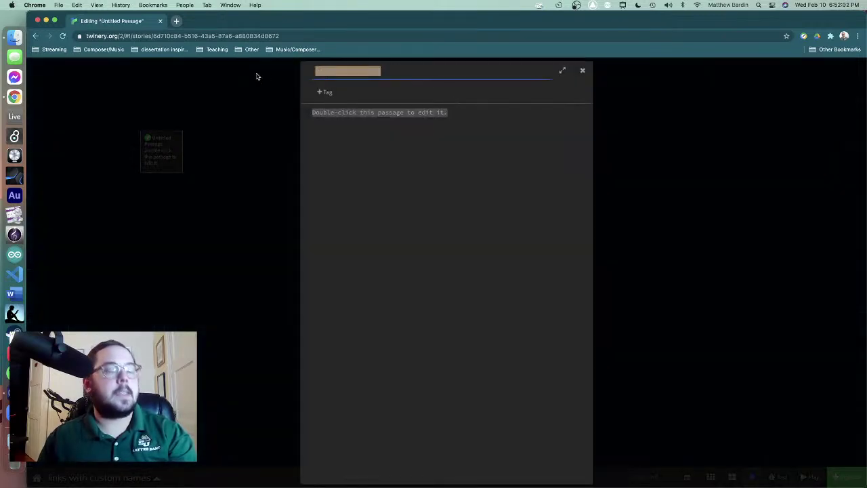
text(start)
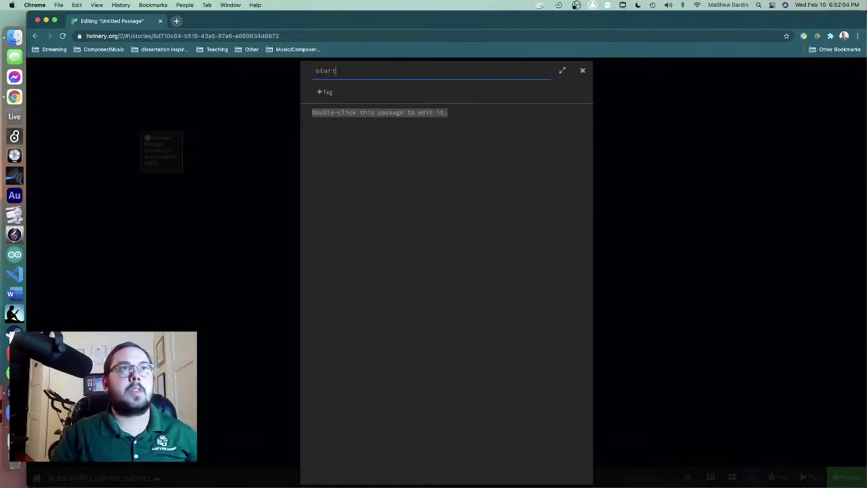
Step: Replace the placeholder body text of the "start" passage with "this is our starting place."
click(379, 156)
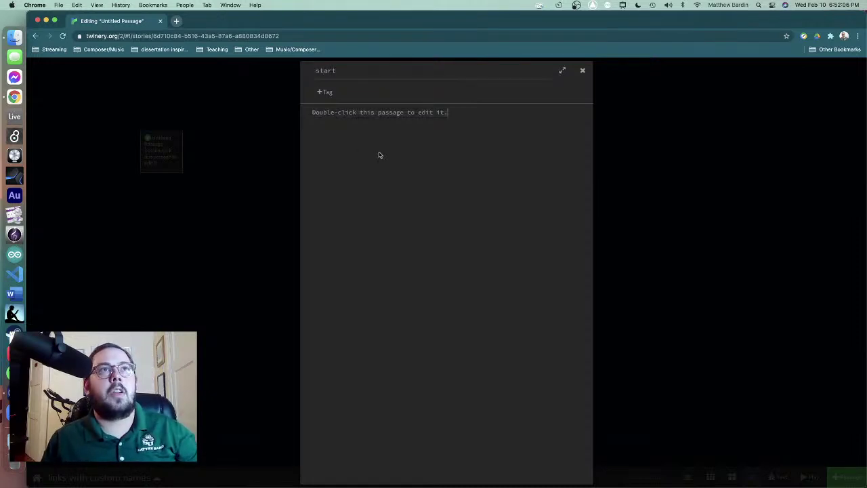
key(super+a)
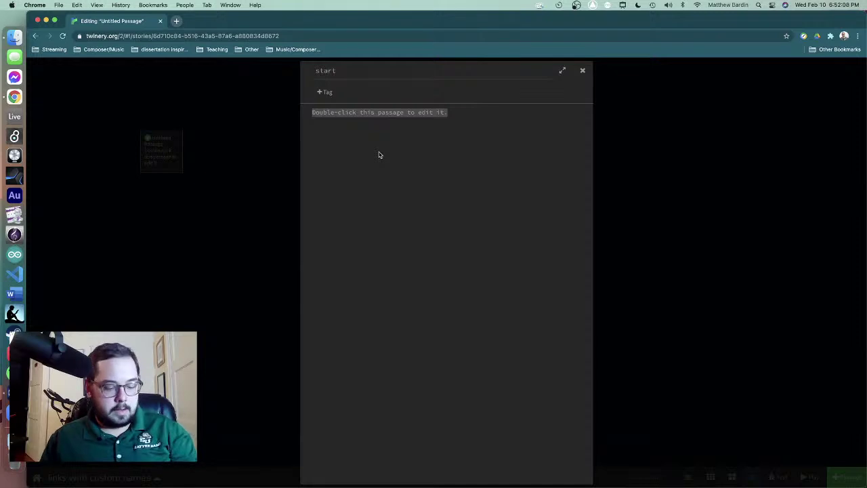
key(BackSpace)
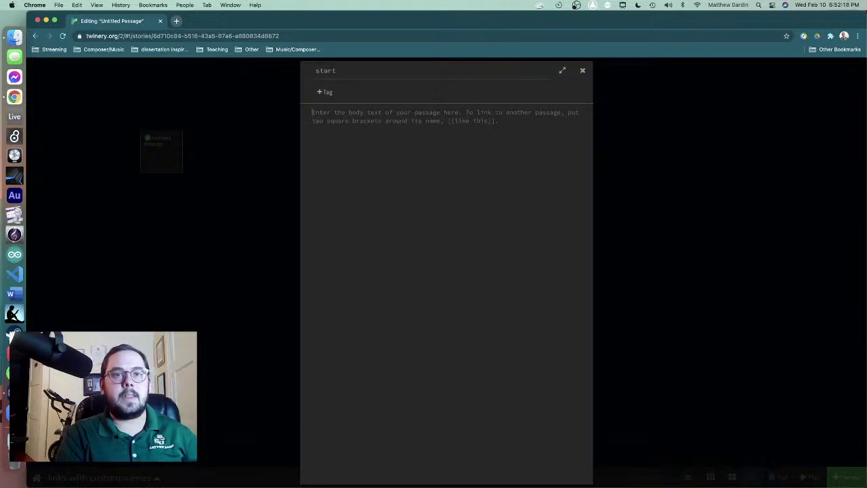
text(this )
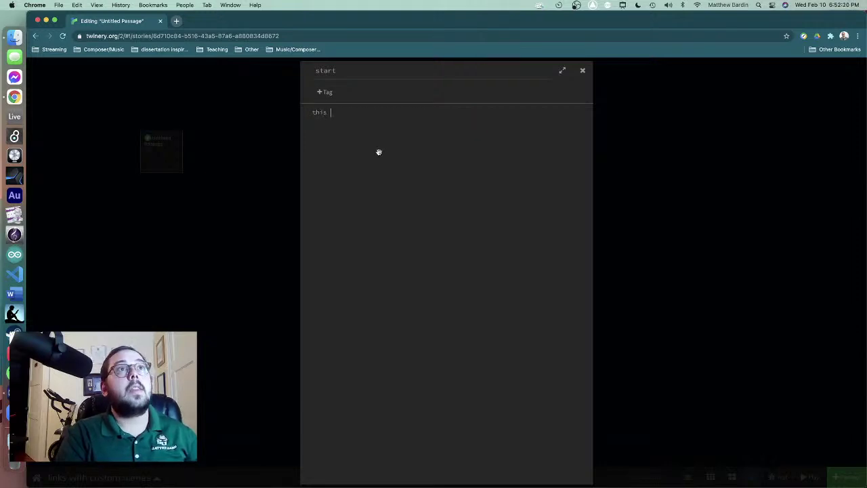
text(is our starting place)
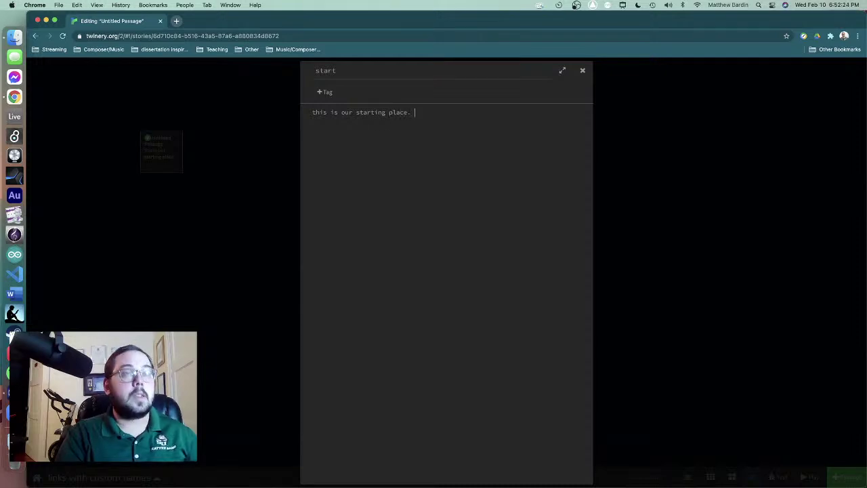
Step: Continue the passage text with the sentence "we can use links to move to another passage in our story."
text(. we can use)
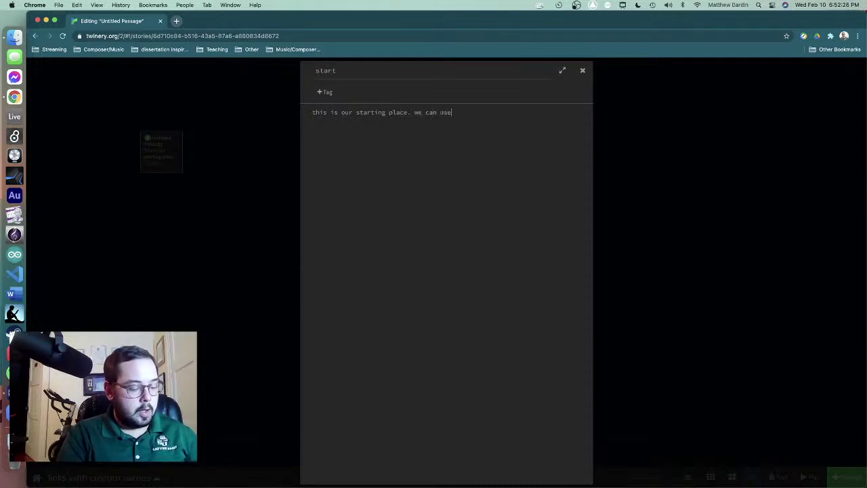
text( link )
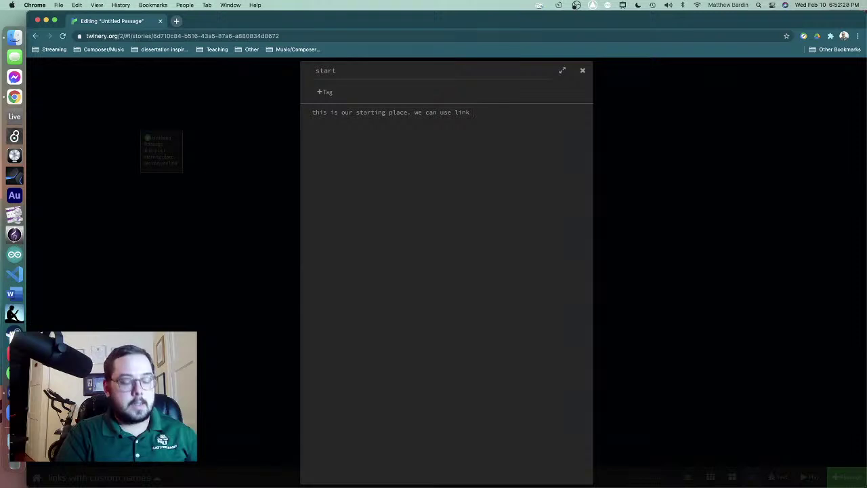
text(s)
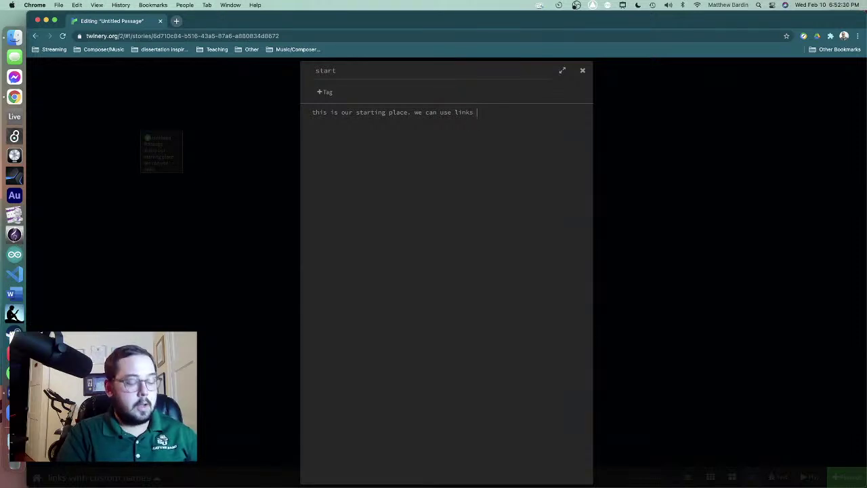
text( to move to )
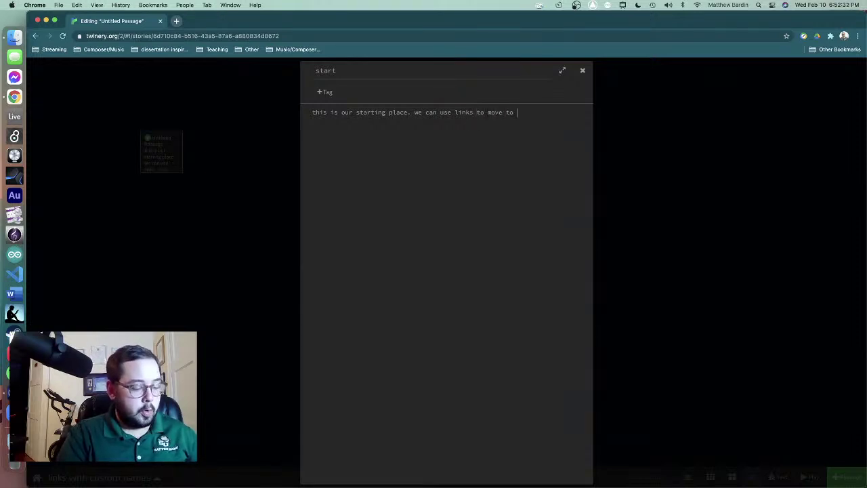
text(another pass)
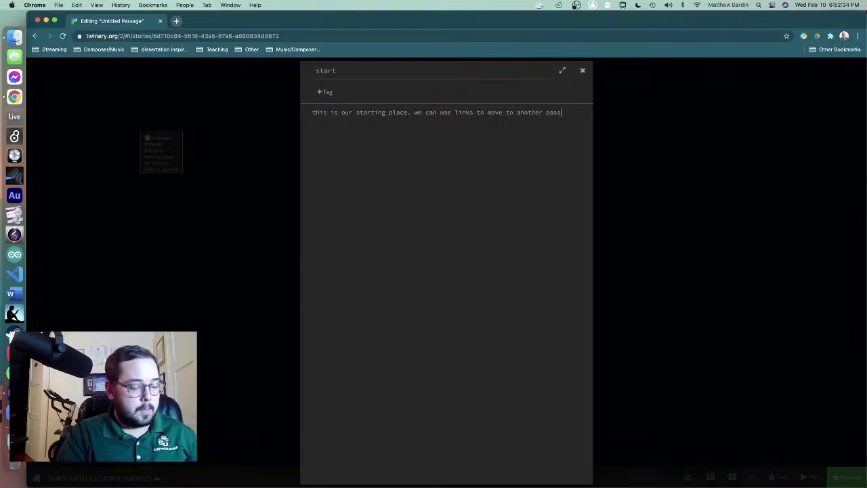
text(age in our)
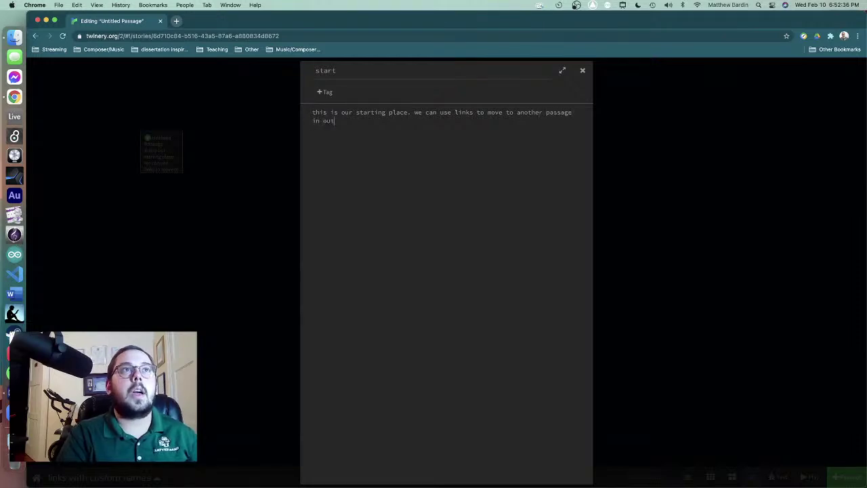
text( stoare)
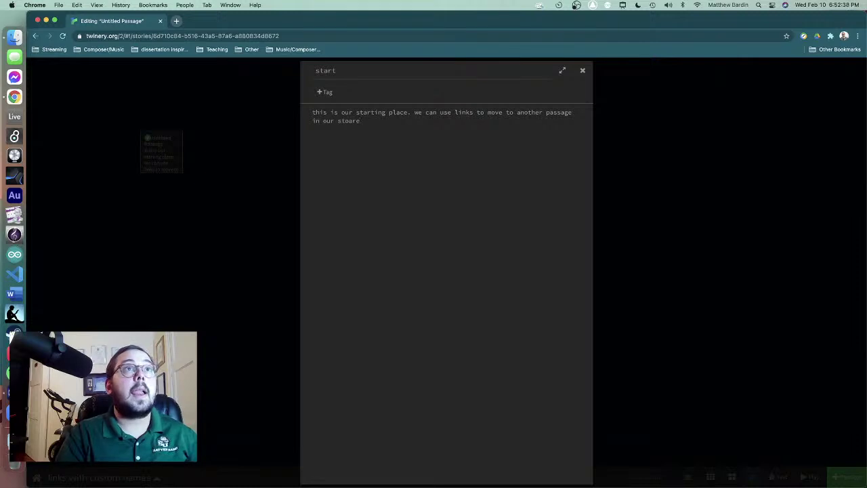
key(BackSpace)
key(BackSpace)
key(BackSpace)
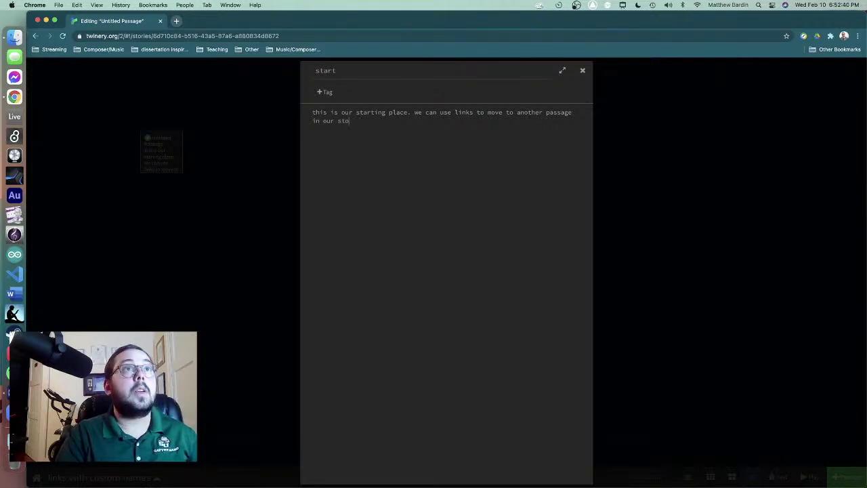
text(ry)
text(.)
Step: Add the link "[[like this]]." below the "start" passage's text, separated by blank lines, and close the passage editor
key(Return)
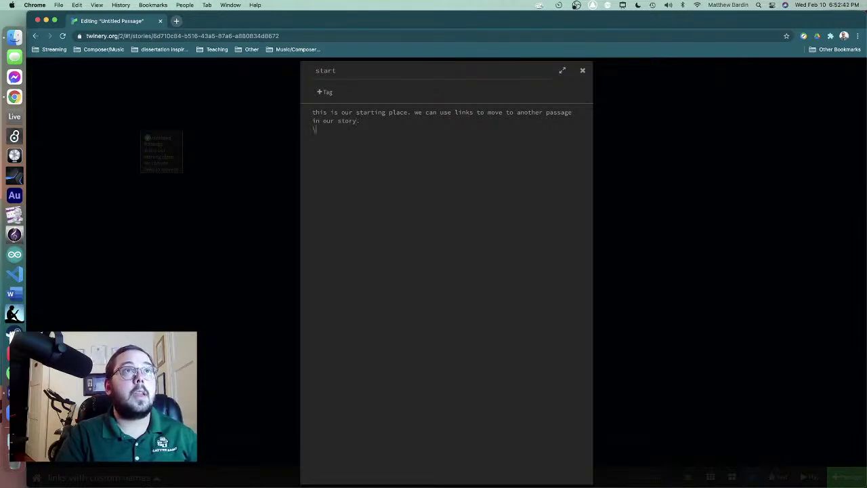
text([[)
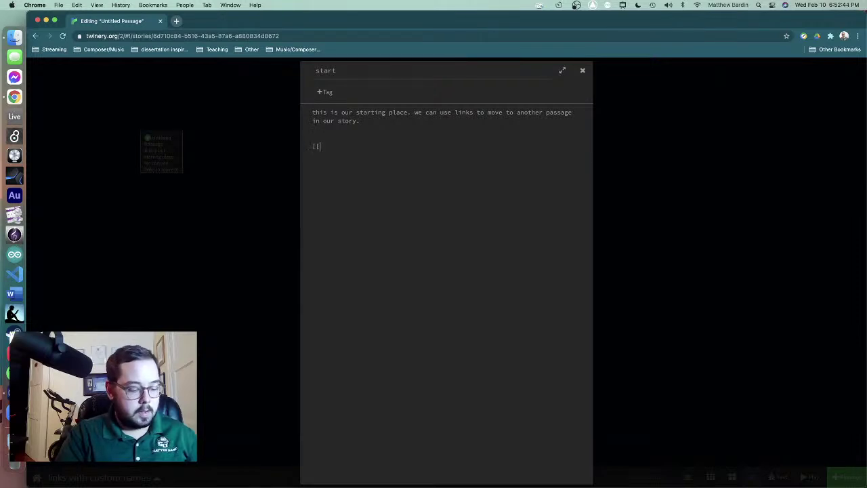
text(like this)
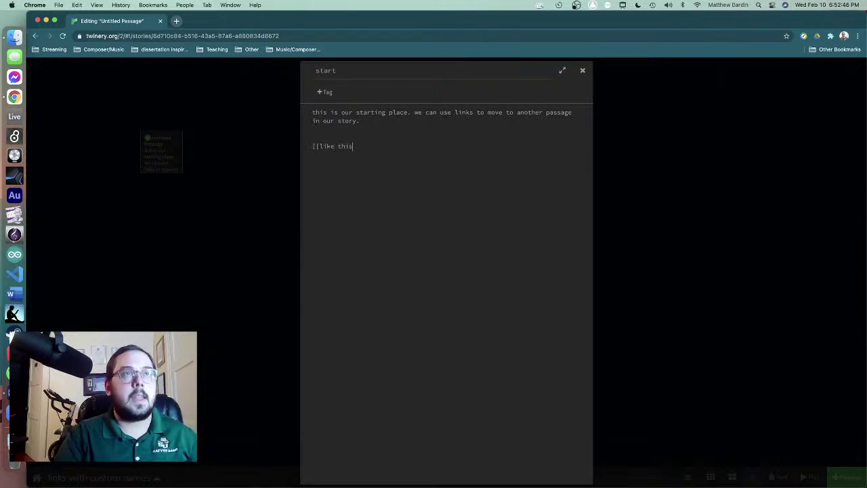
text(]].)
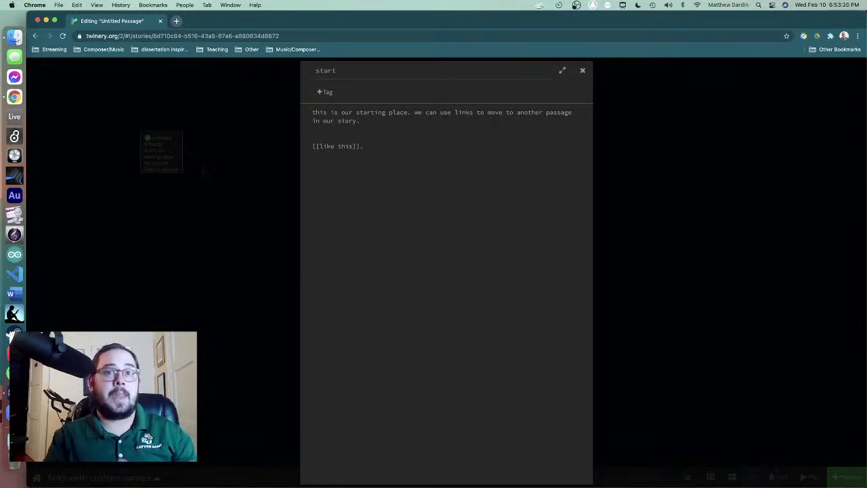
click(644, 346)
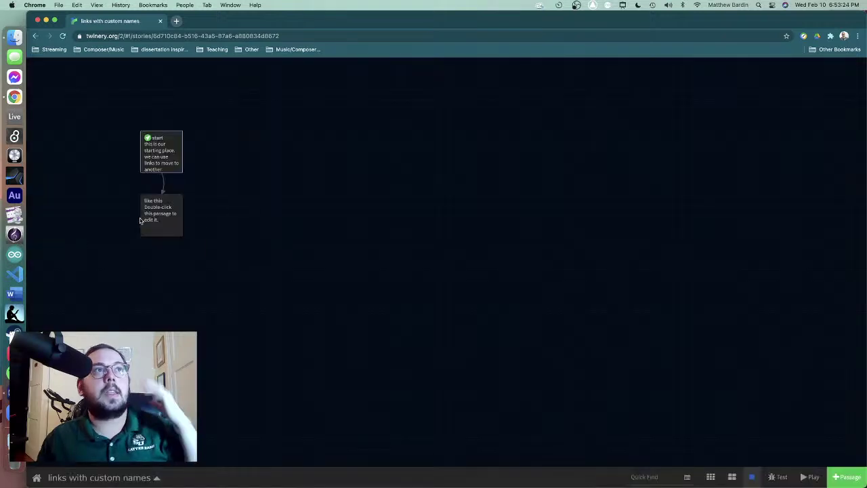
Step: Replace the placeholder body text of the "like this" passage with "But did you know that you can display any text you want in a link?"
mouse_move(142, 218)
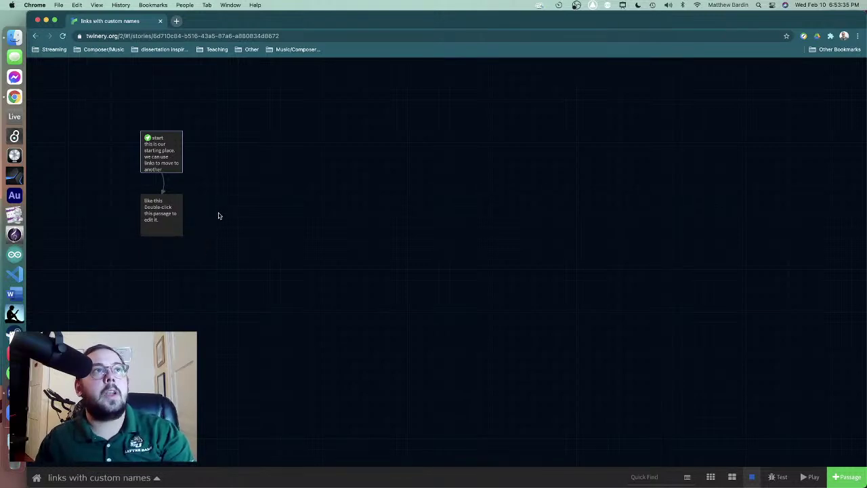
double_click(162, 215)
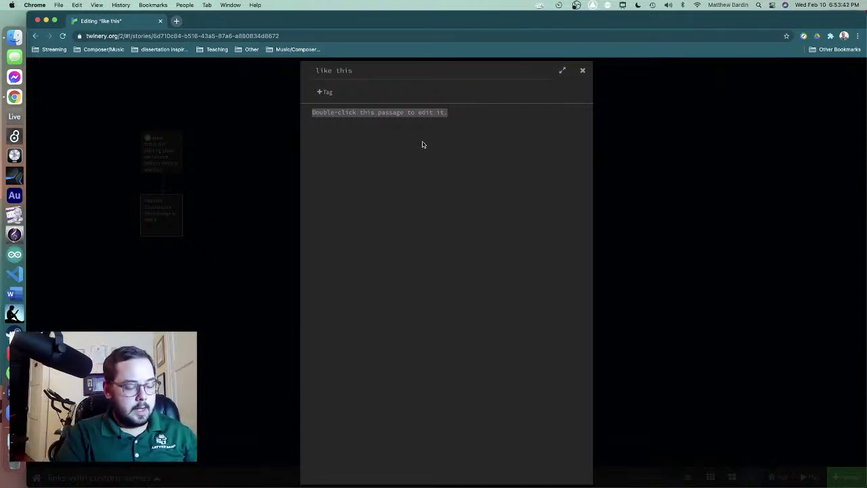
text(But did )
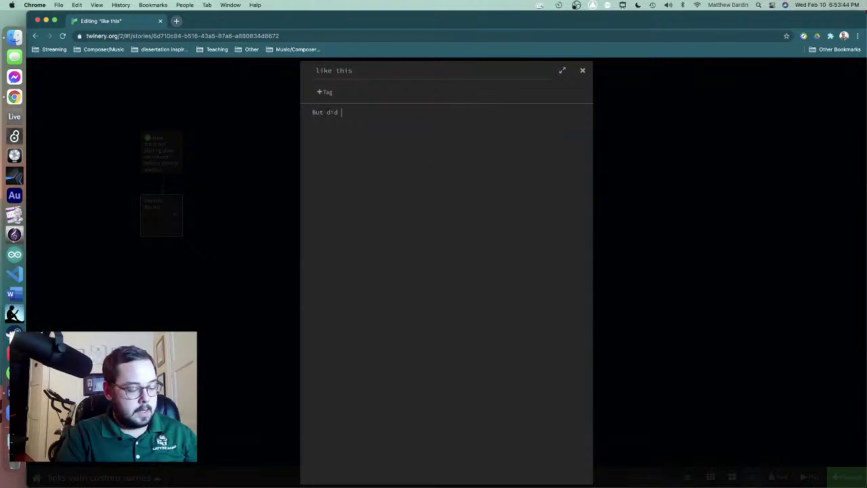
text(you know th)
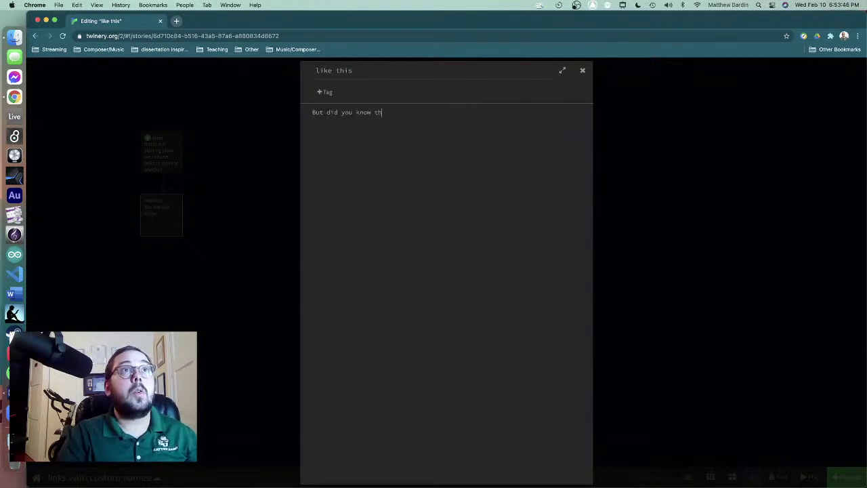
text(at you can display)
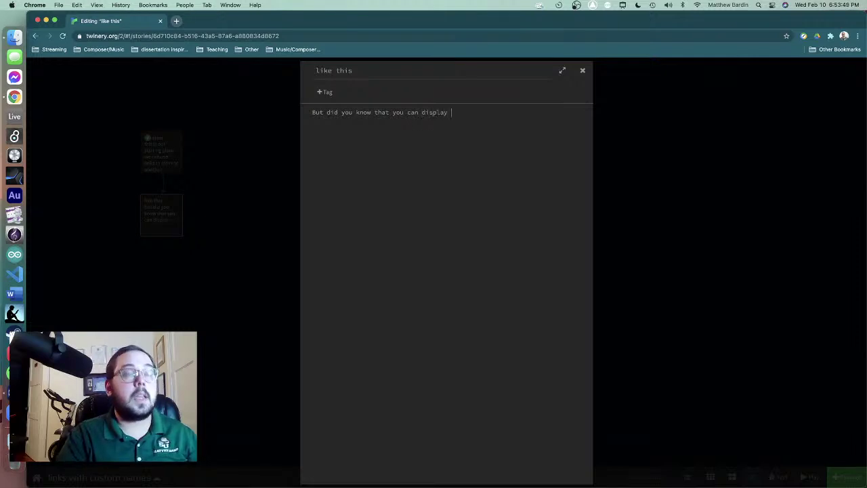
text( any text you want)
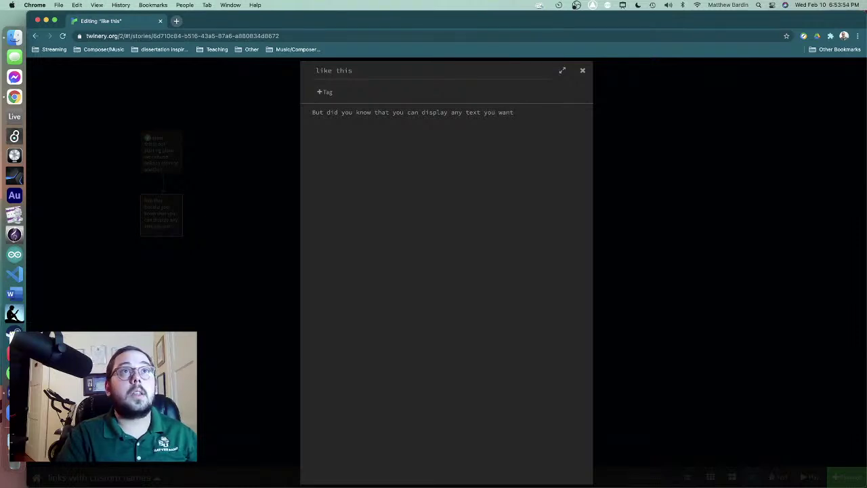
text( in a link)
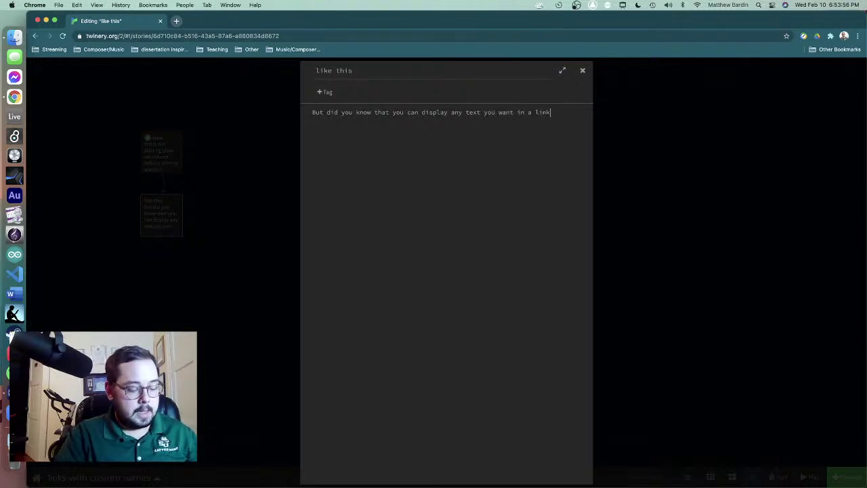
text(?)
key(Return)
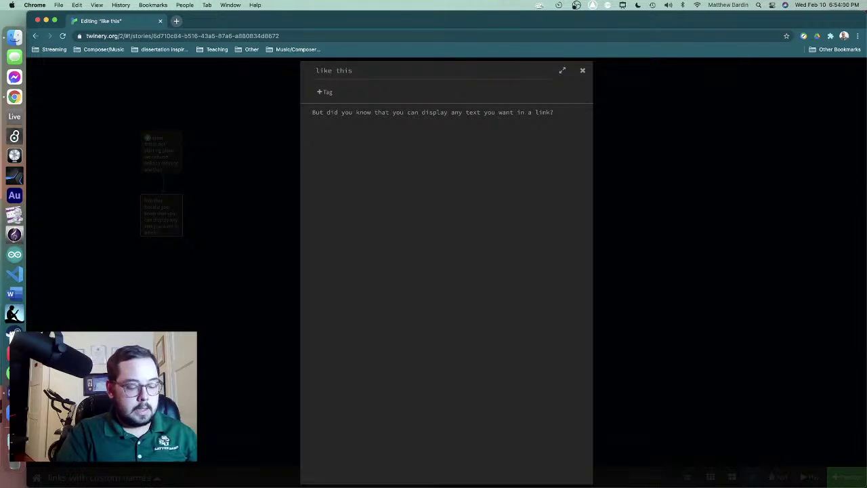
Step: Add the link "[[This will be the text of the link]]." below the question, separated by a blank line
text([[]])
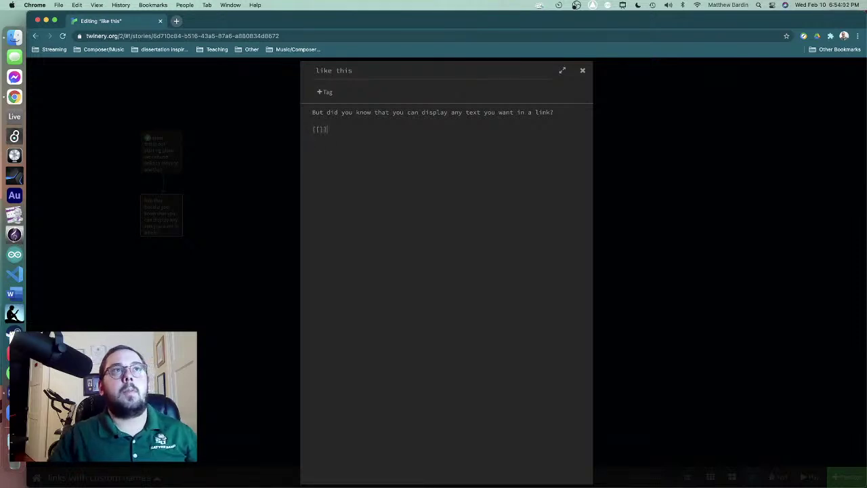
text(.)
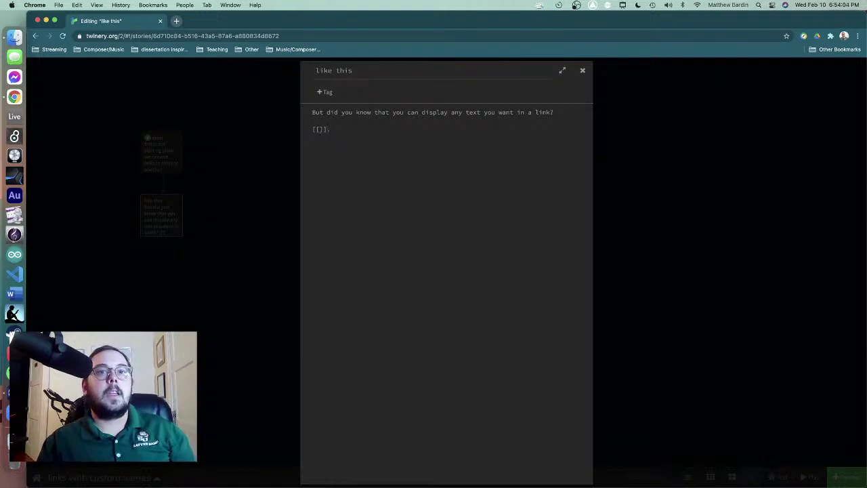
key(Left)
key(Left)
key(Left)
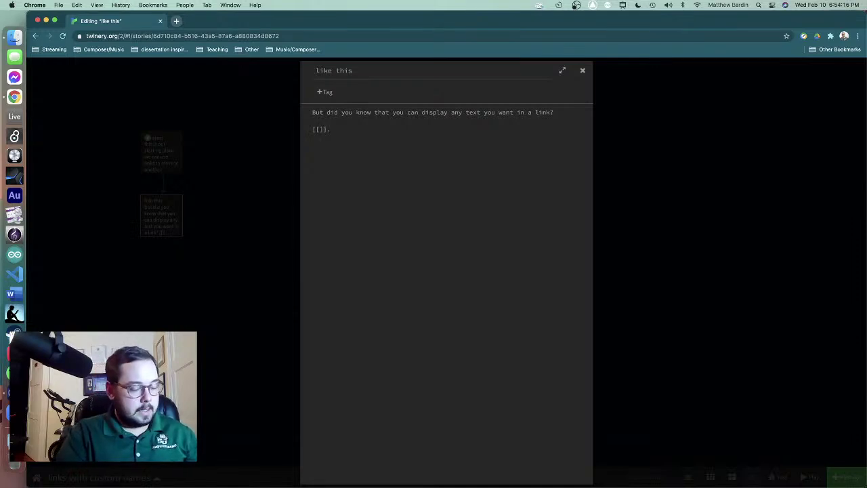
text(This wi)
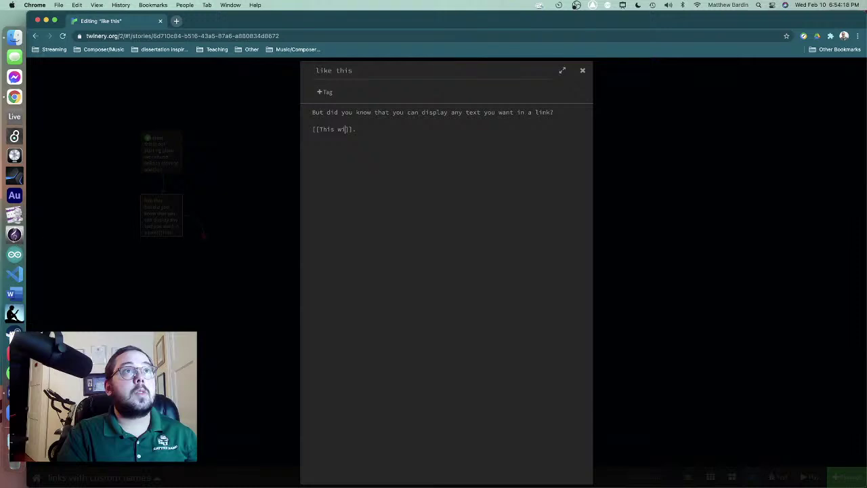
text(ll be the )
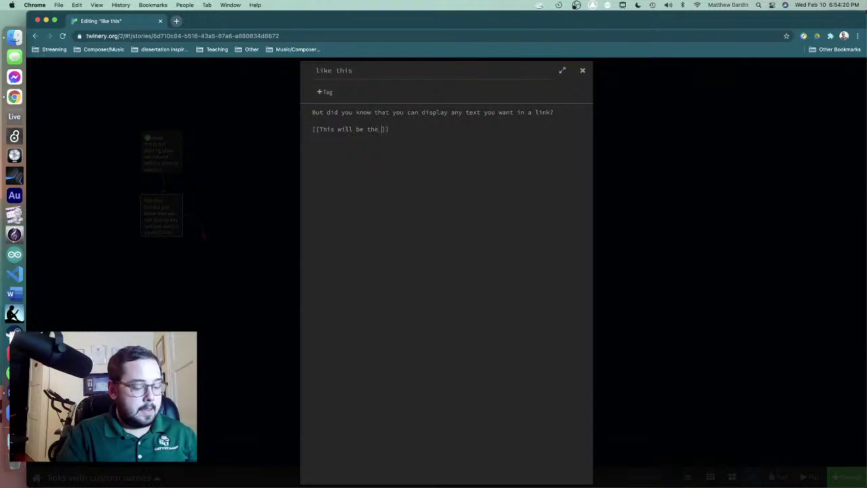
text(text of the li)
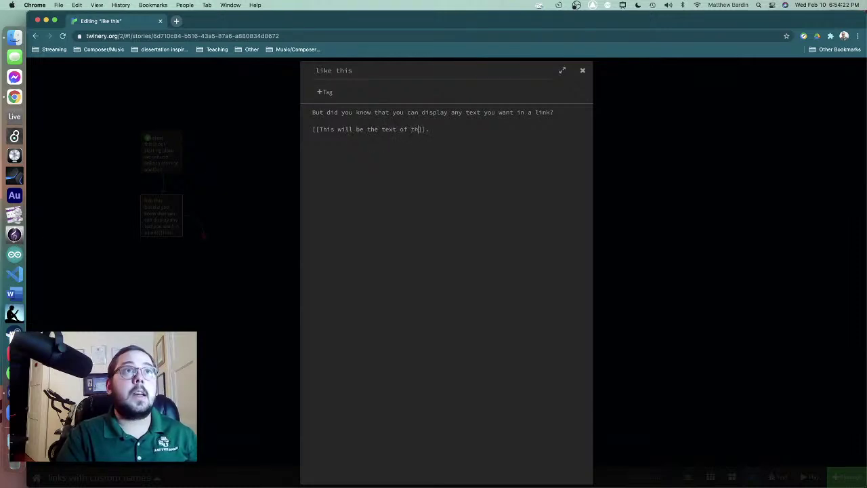
text(nk)
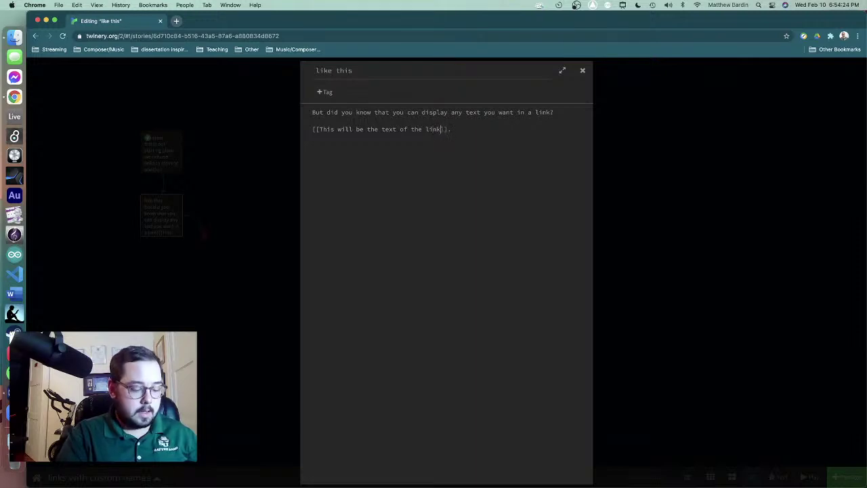
Step: Extend the link text inside the brackets with ", but it will take you back to the start" and close the passage editor
text(, but it )
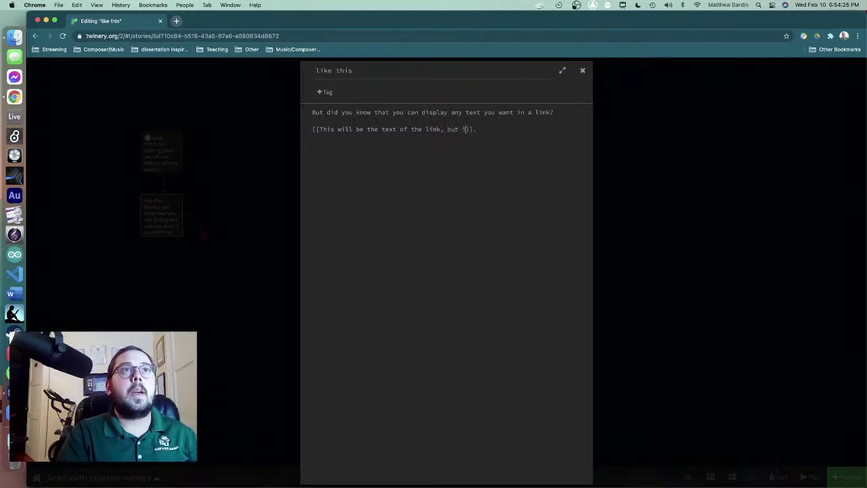
text(will take you )
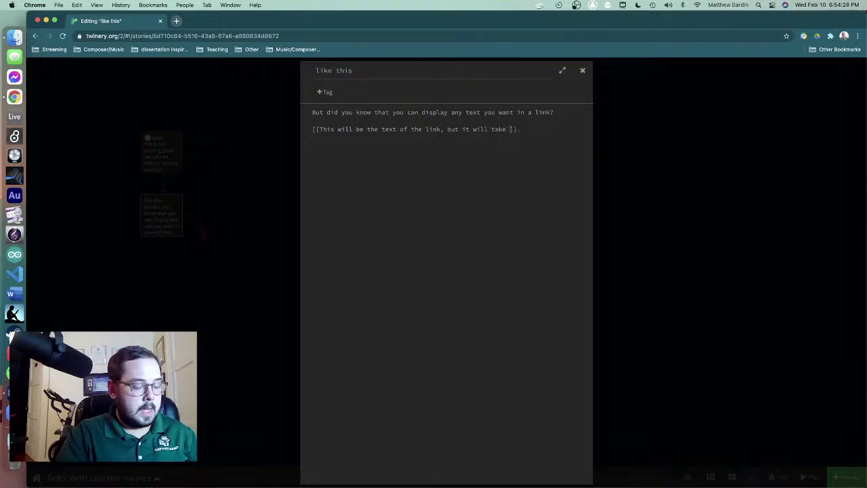
text(back to )
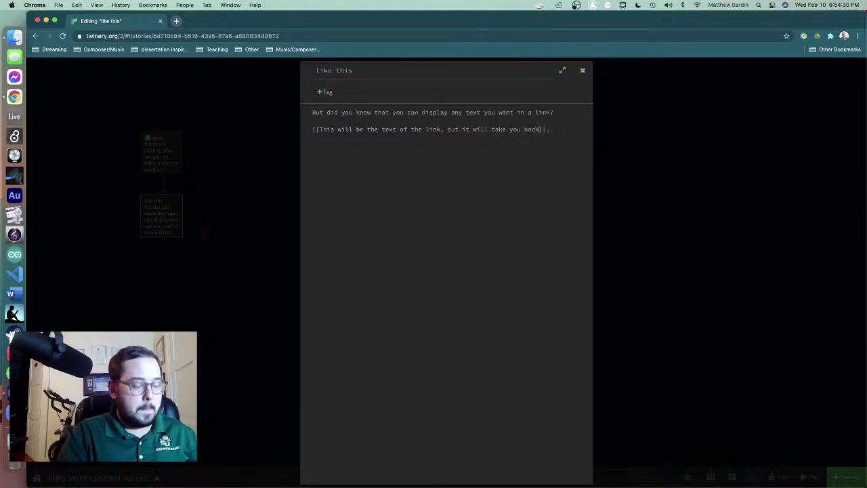
text(the srt)
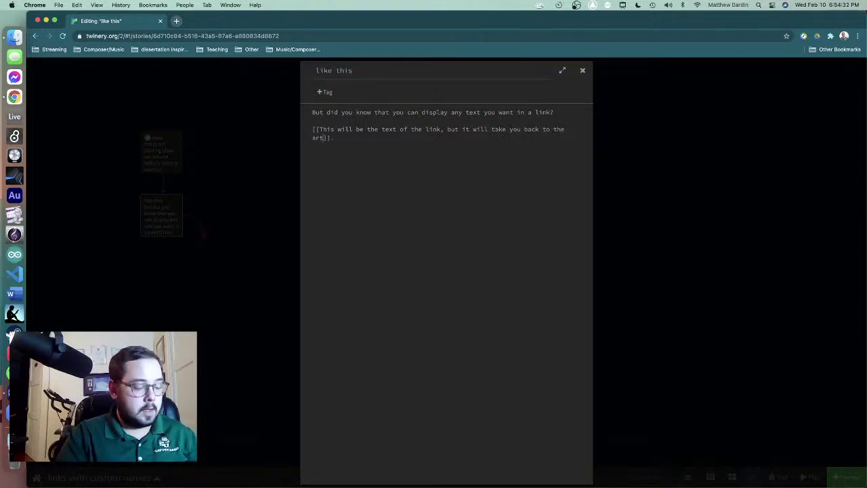
key(BackSpace)
key(BackSpace)
text(tart)
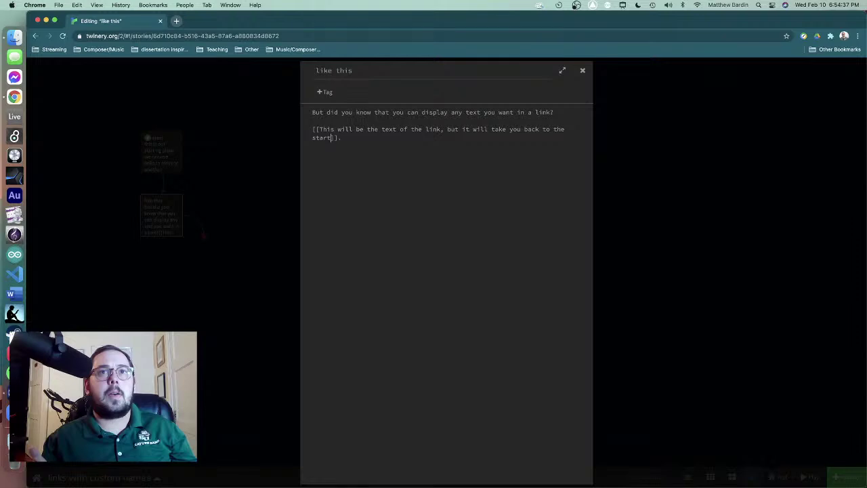
click(699, 245)
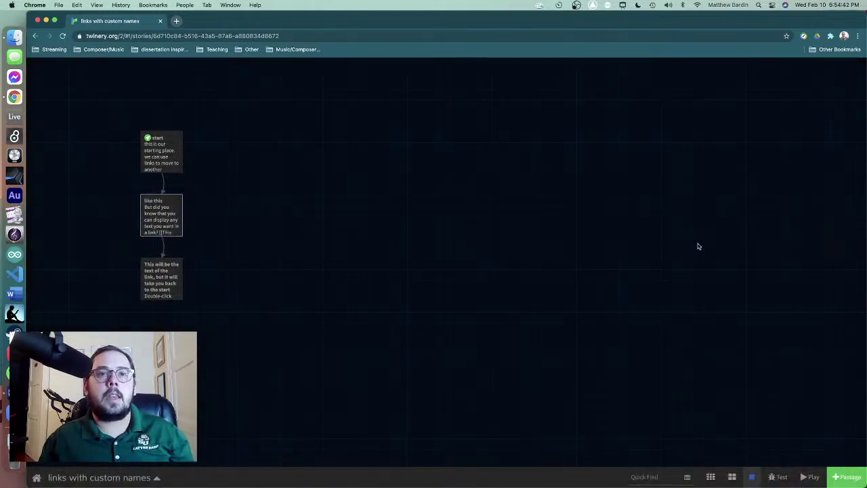
Step: Open the passage generated from the long link text to inspect it, and close it without editing
mouse_move(169, 273)
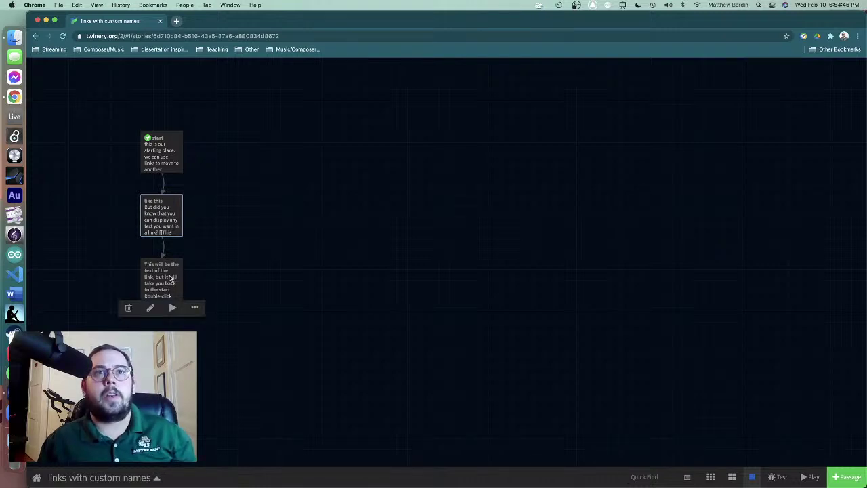
double_click(169, 277)
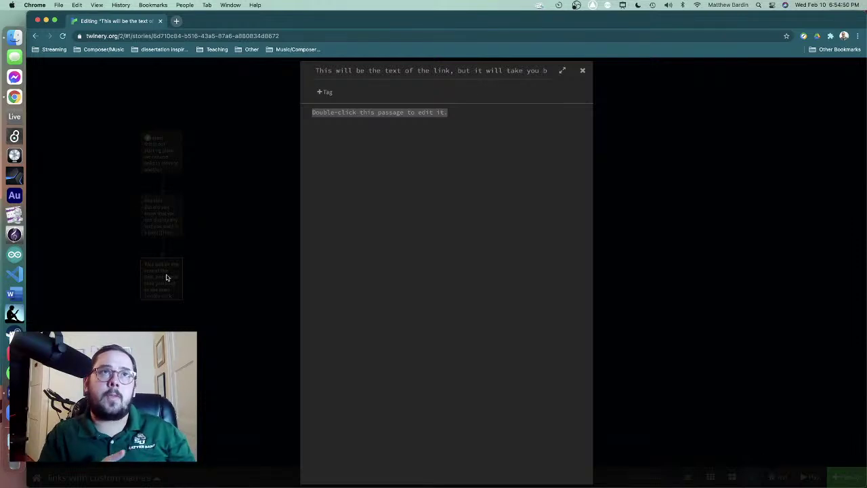
click(166, 278)
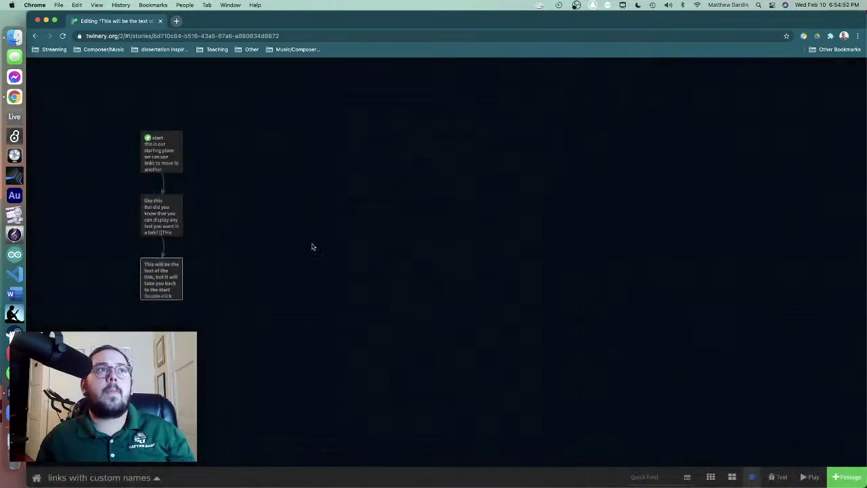
Step: In the "like this" passage, add "|start" after the link text inside the brackets, without a space, and close the editor
double_click(151, 220)
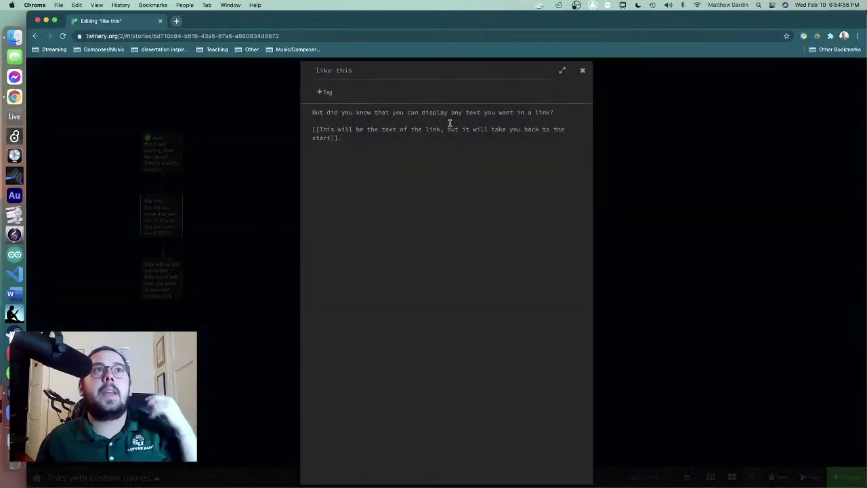
click(313, 138)
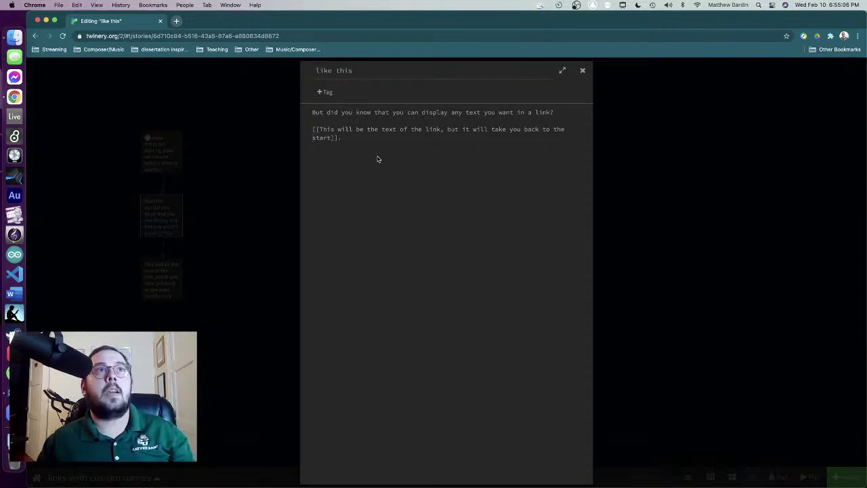
key(Right)
key(Right)
key(Right)
key(Right)
key(Right)
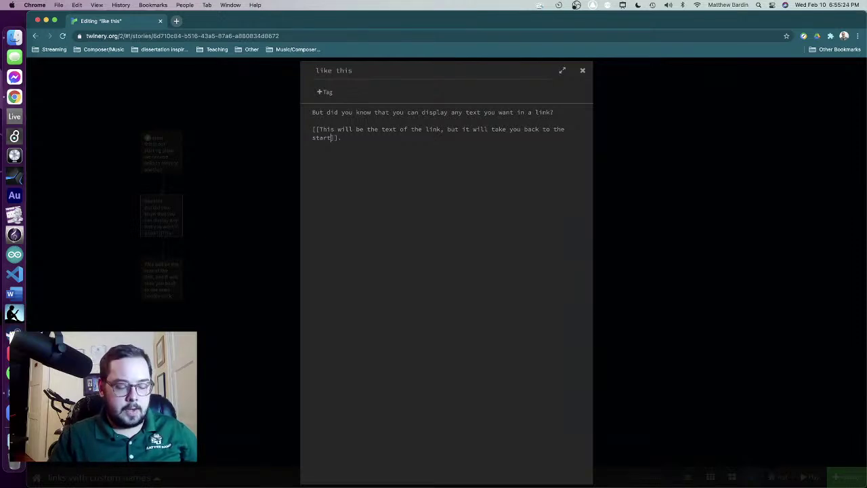
text(|)
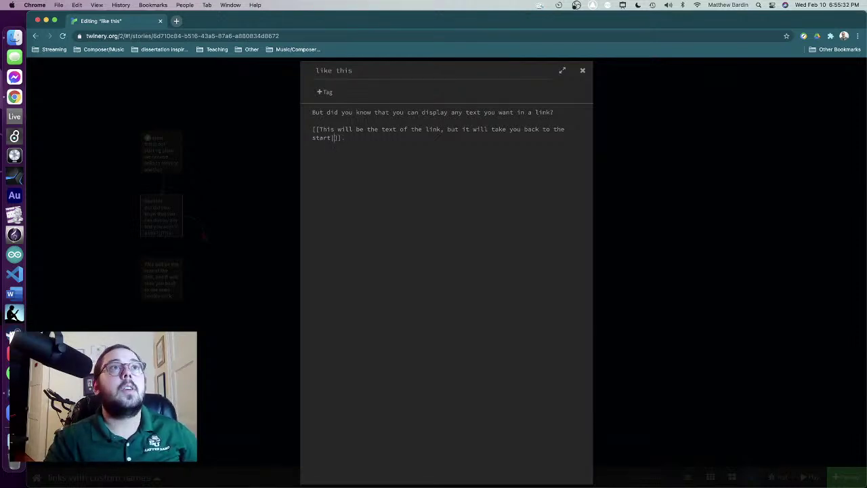
text(start)
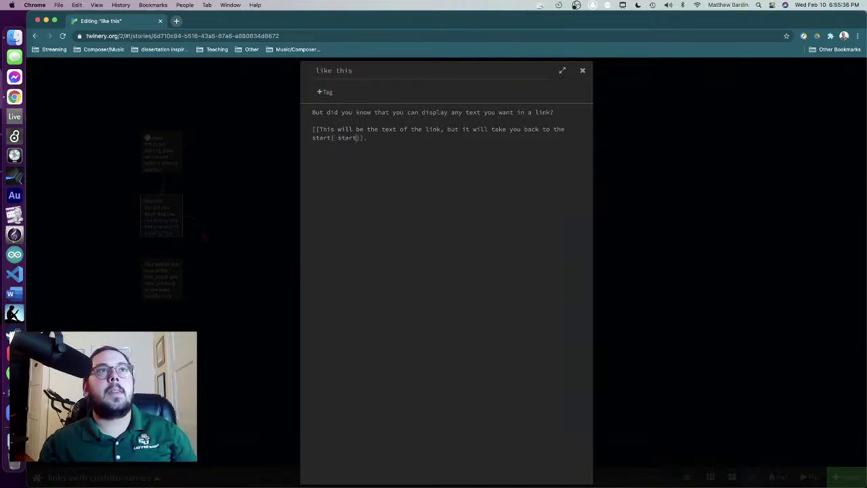
click(337, 137)
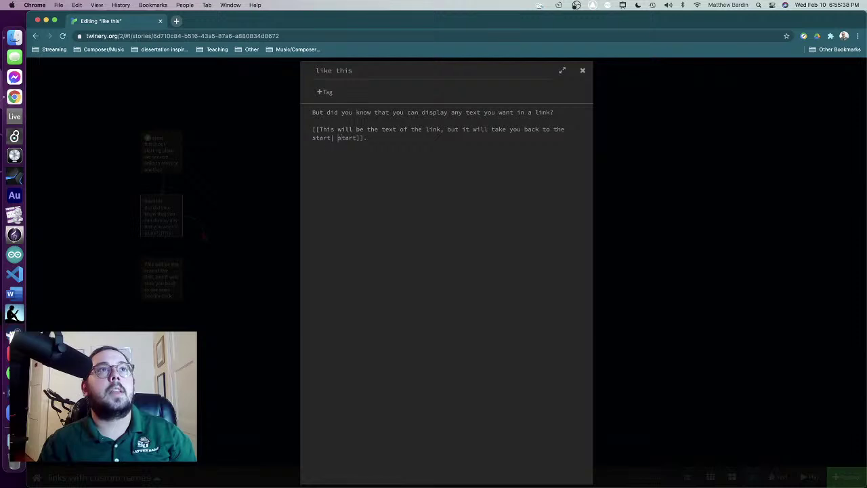
key(BackSpace)
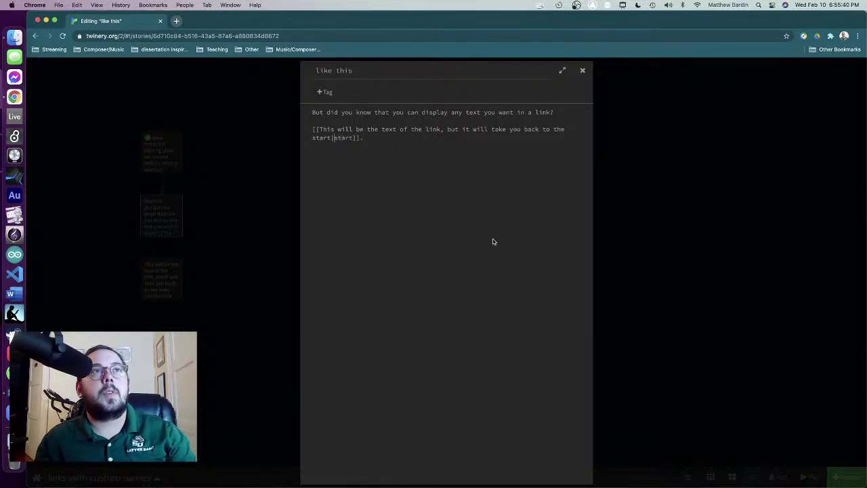
click(582, 70)
Step: Delete the unlinked passage named after the long link text, and move the "like this" passage diagonally down and right of "start"
mouse_move(158, 295)
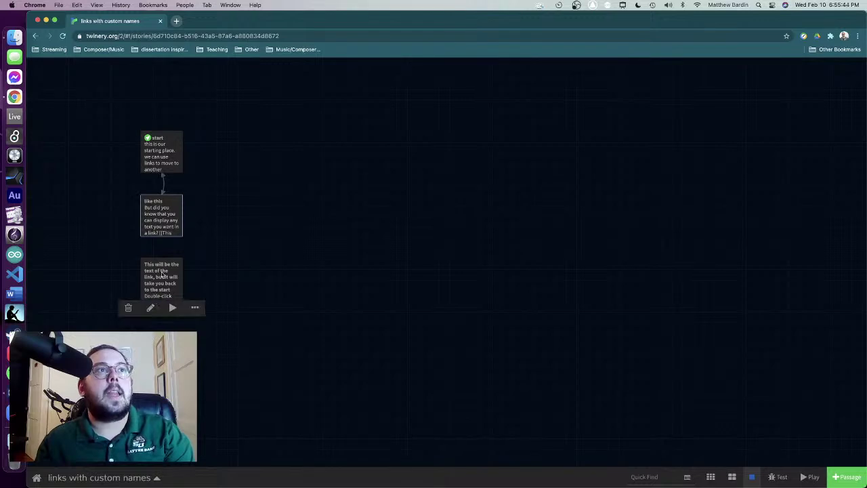
drag(162, 274, 693, 288)
key(BackSpace)
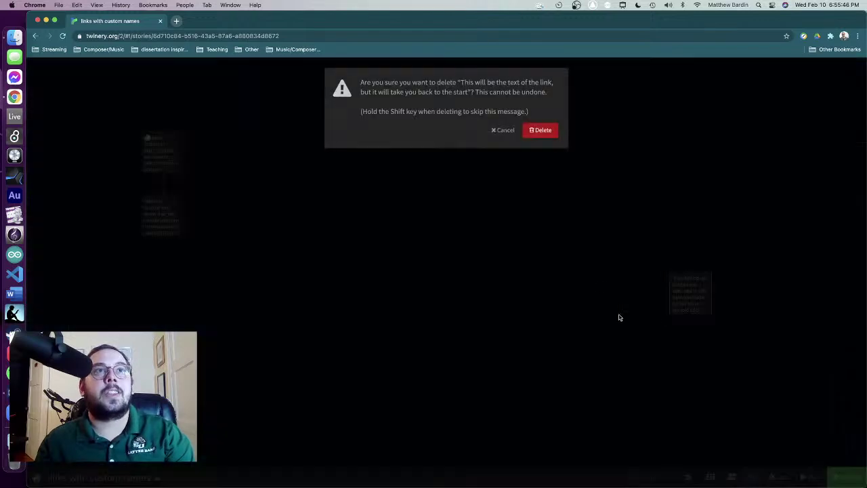
click(537, 129)
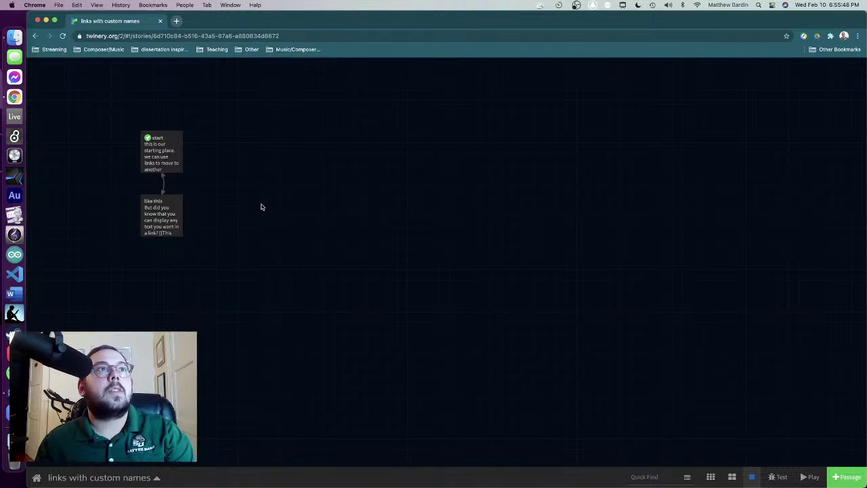
drag(161, 215, 223, 262)
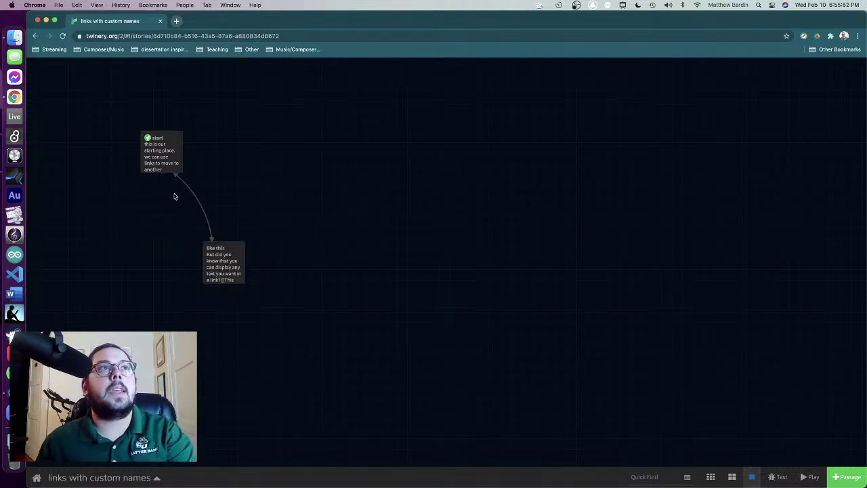
Step: Move the "start" passage slightly up and right, and play the story through both links back to the start
drag(170, 156, 188, 140)
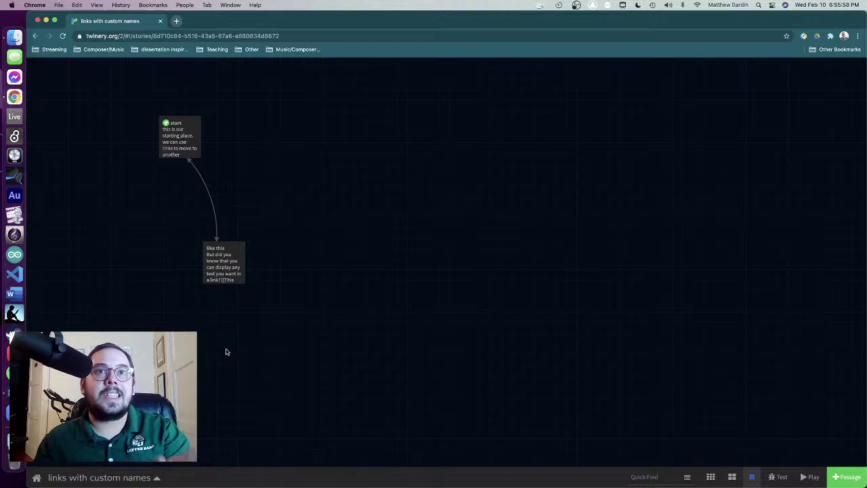
click(812, 477)
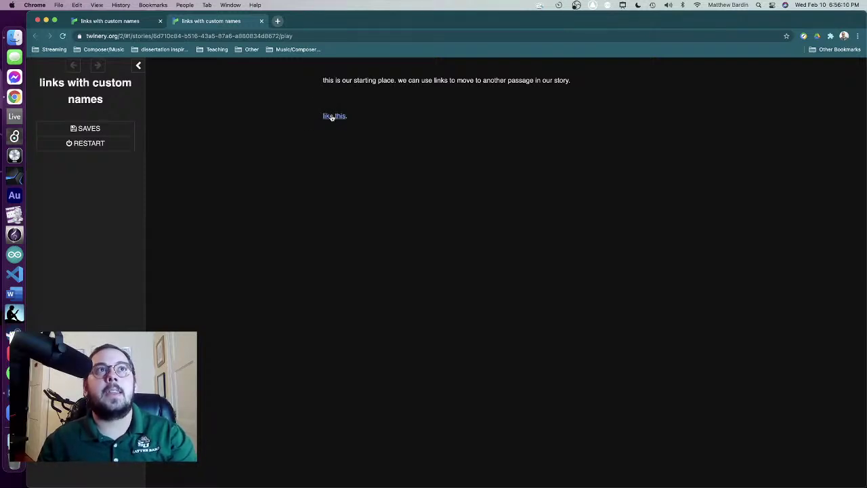
click(332, 116)
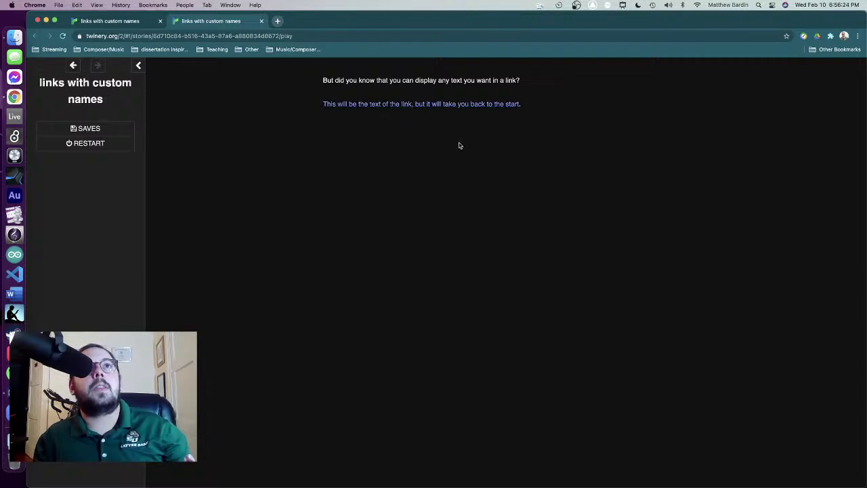
click(428, 105)
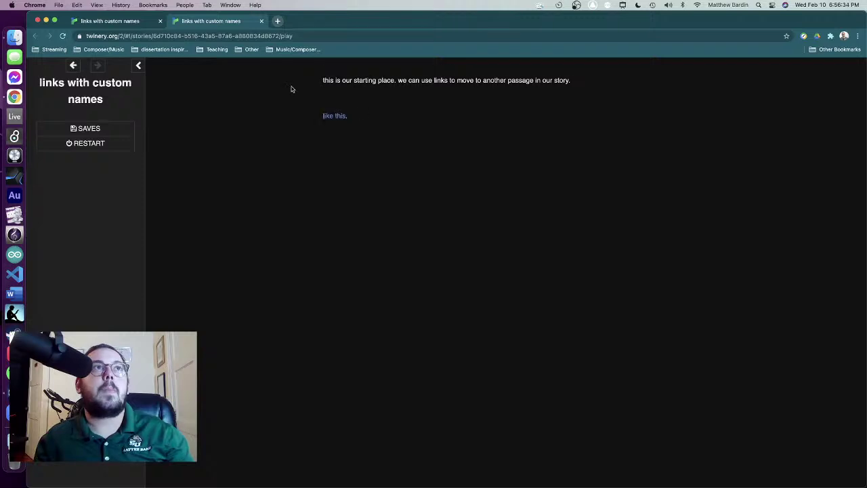
click(261, 21)
click(226, 258)
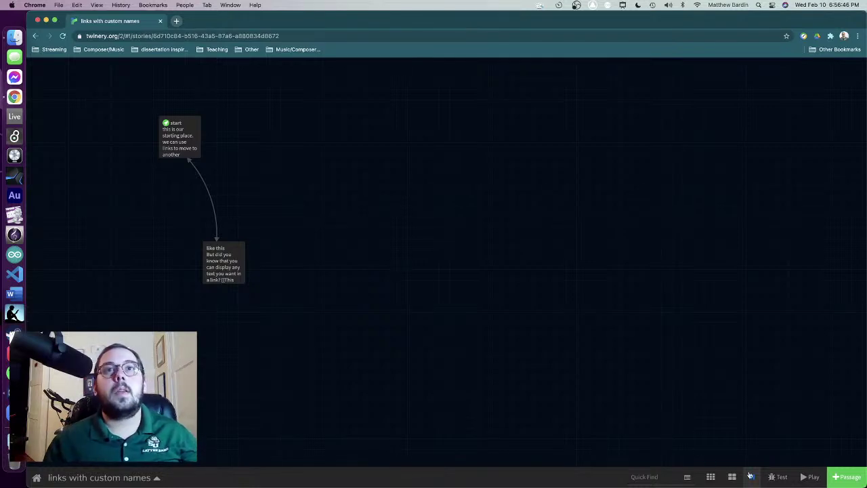
Step: Add three new passages to the story map and move the first one above the other two
click(844, 484)
click(846, 478)
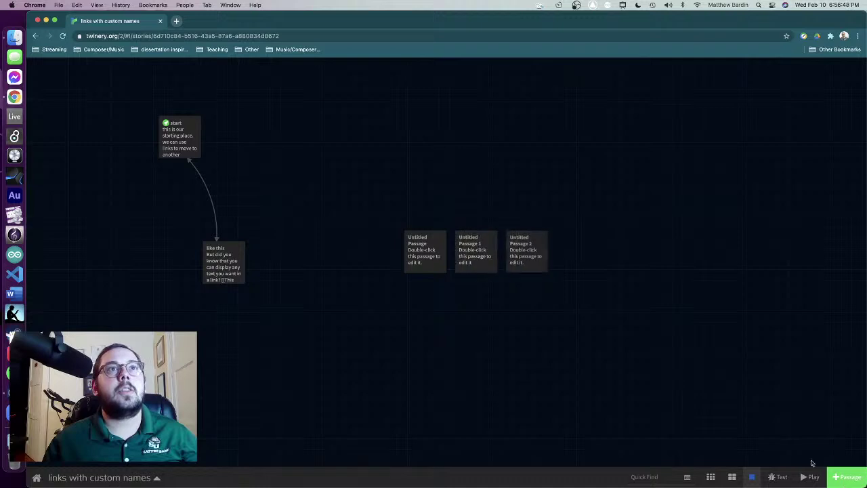
drag(424, 252, 420, 155)
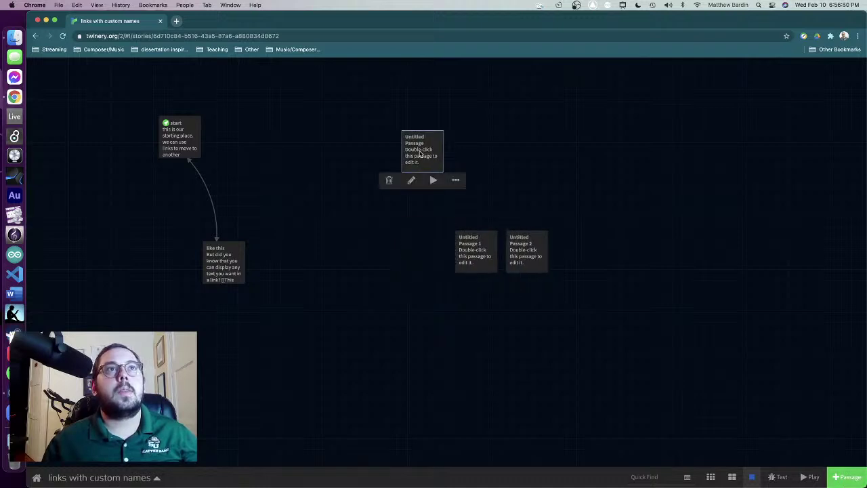
Step: Open the upper untitled passage and rename it "other start"
double_click(420, 154)
click(376, 72)
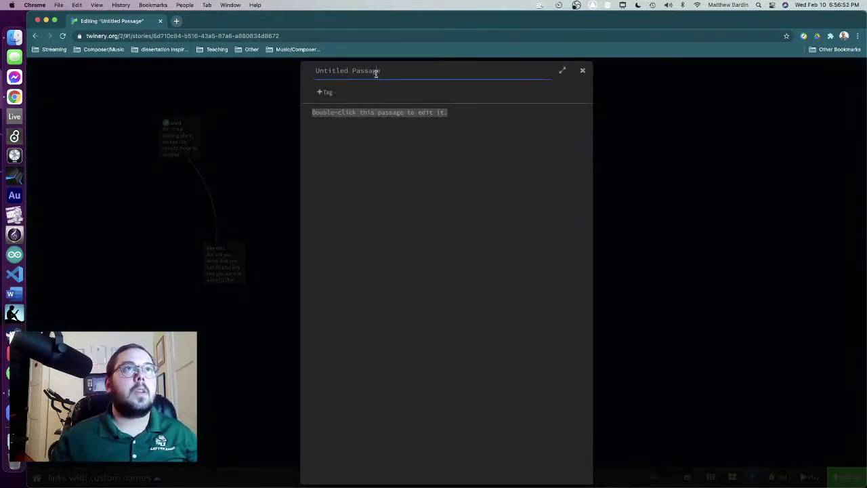
triple_click(376, 72)
text(other start)
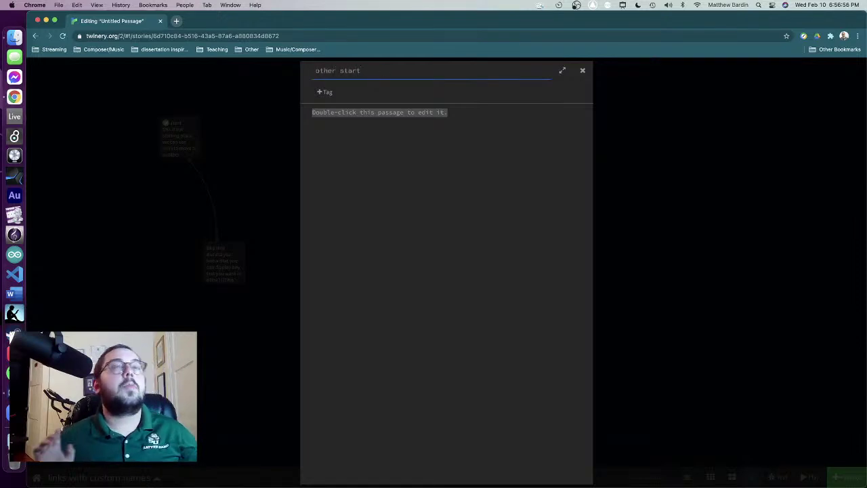
Step: Replace the placeholder body text of "other start" with "you, the adventer are lost in the maze."
click(456, 159)
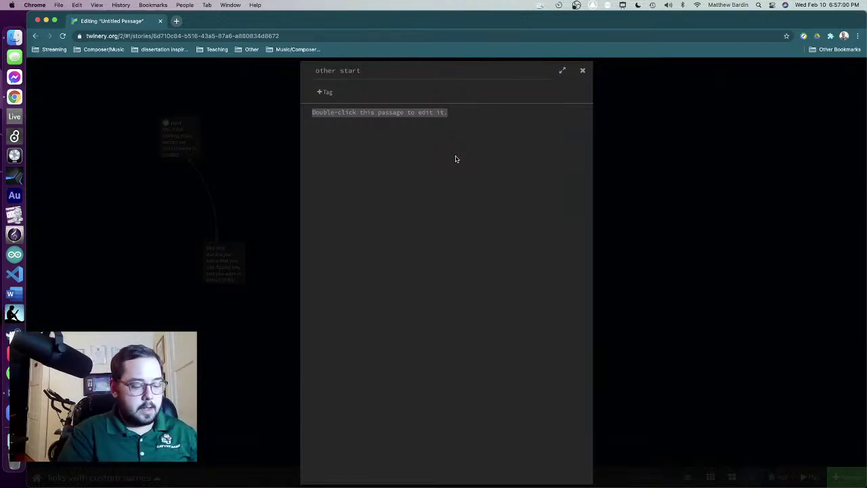
text(you, the adventers)
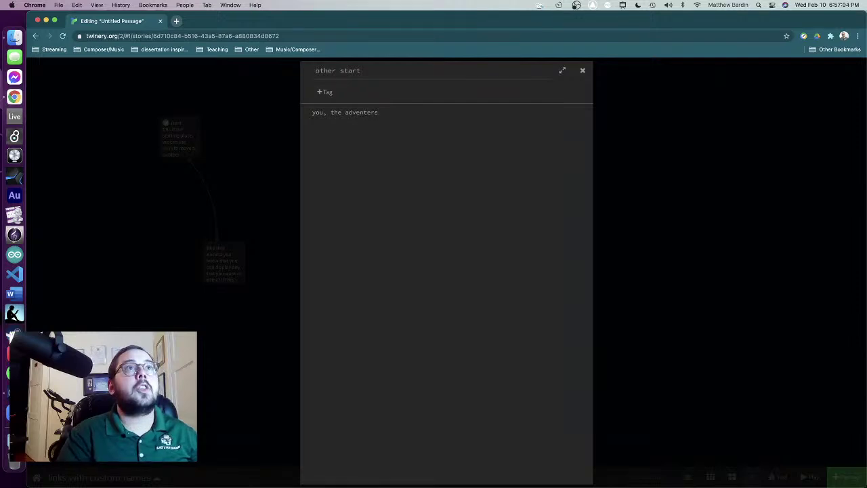
key(BackSpace)
text(are )
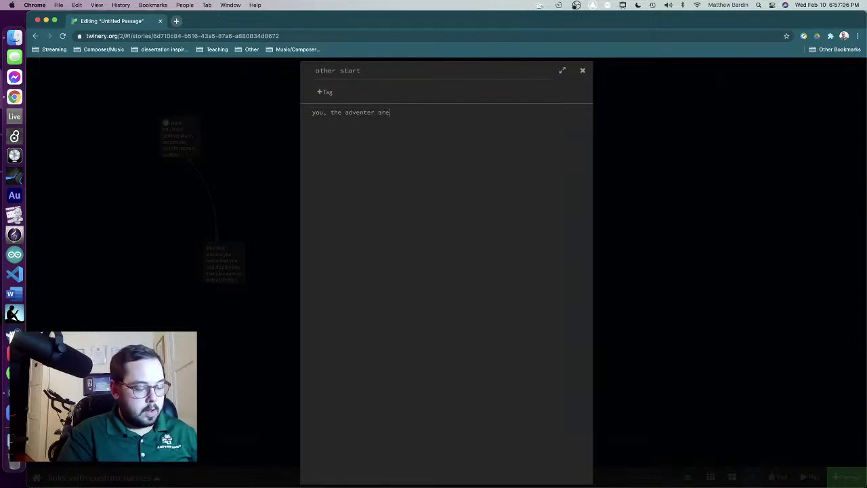
text(th)
key(BackSpace)
key(BackSpace)
text(lo)
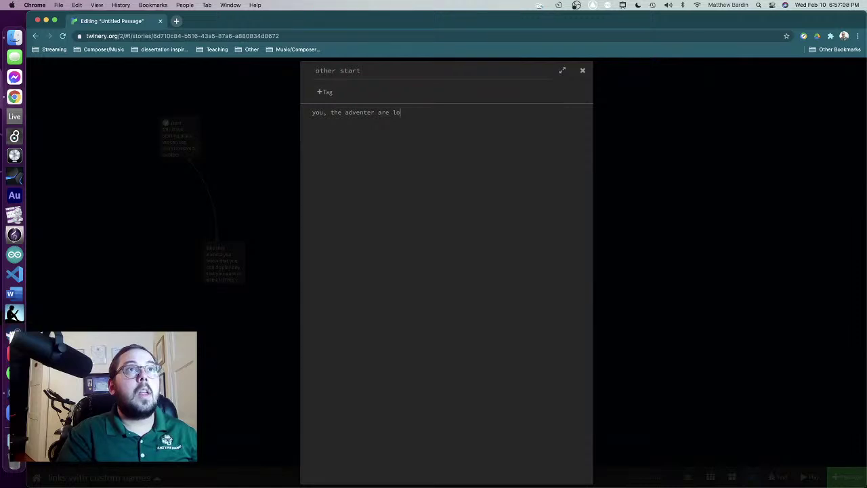
text(st in the maze.)
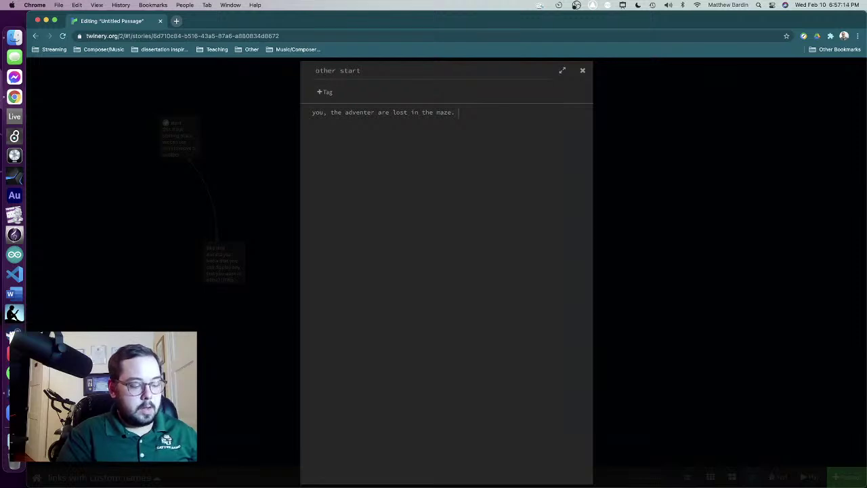
Step: Continue the passage text with the sentence "there are a few options in front of you."
text( there are a )
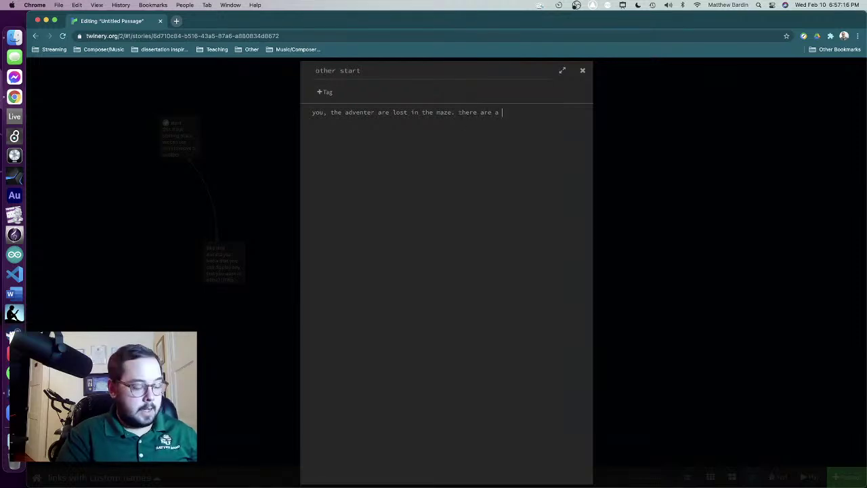
text(few dif)
key(BackSpace)
key(BackSpace)
key(BackSpace)
key(BackSpace)
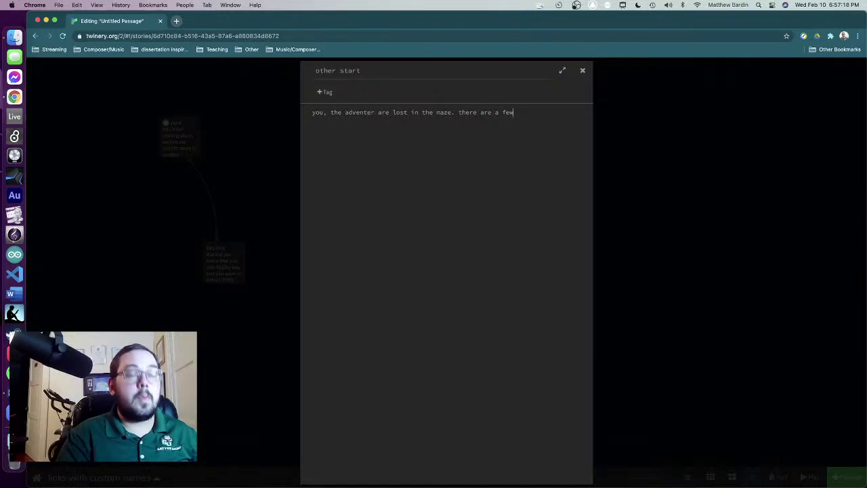
text(options in)
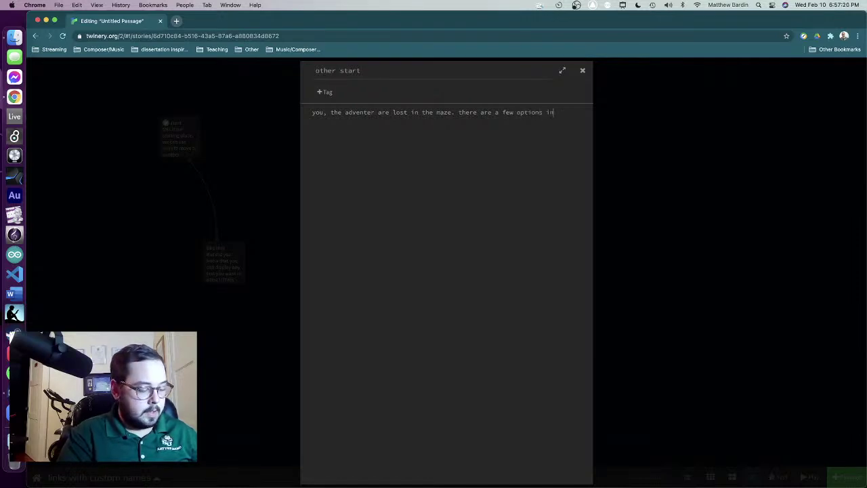
text( front of you)
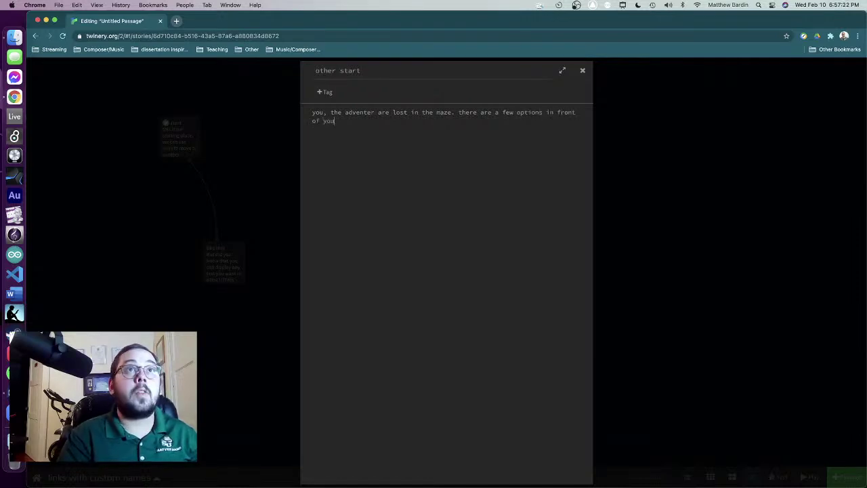
text(.)
Step: Below the paragraph, add the link "[[go left]]" and the plain text "go right", separated by blank lines
key(Return)
key(Return)
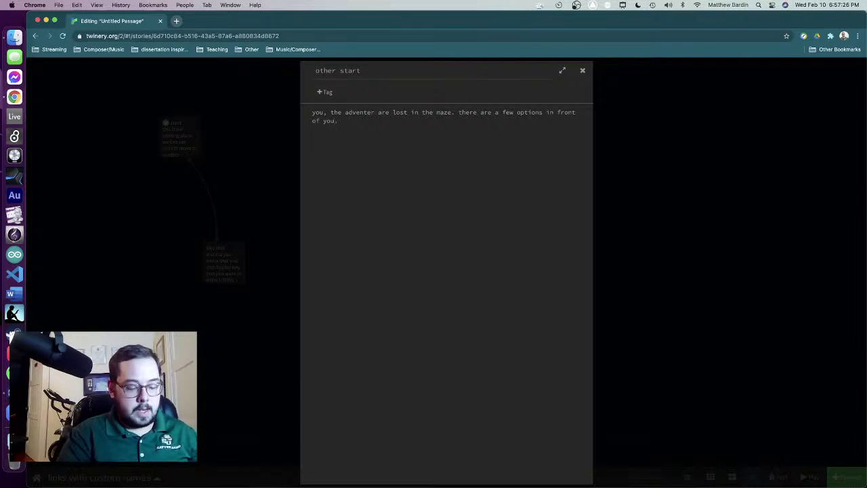
text([[go left)
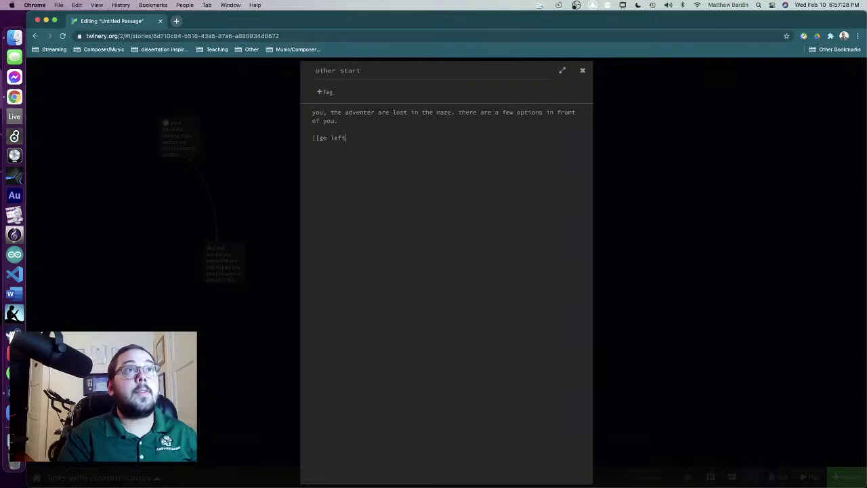
text(]])
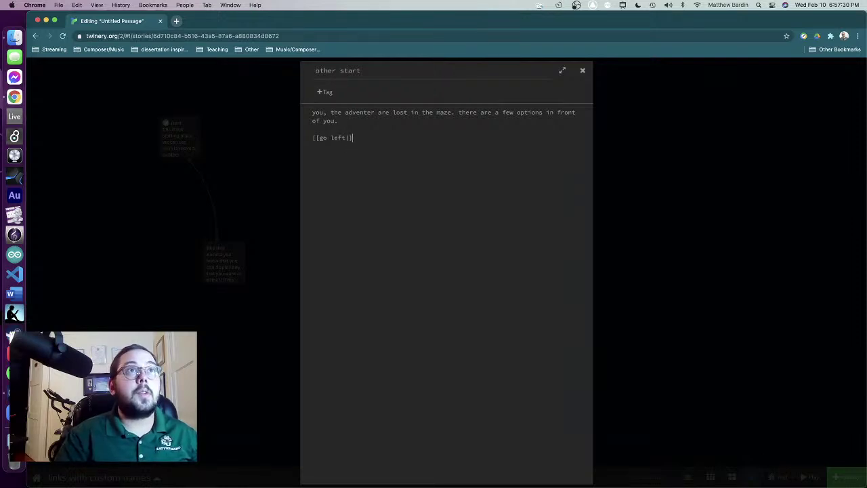
key(Return)
key(Return)
text(go ri)
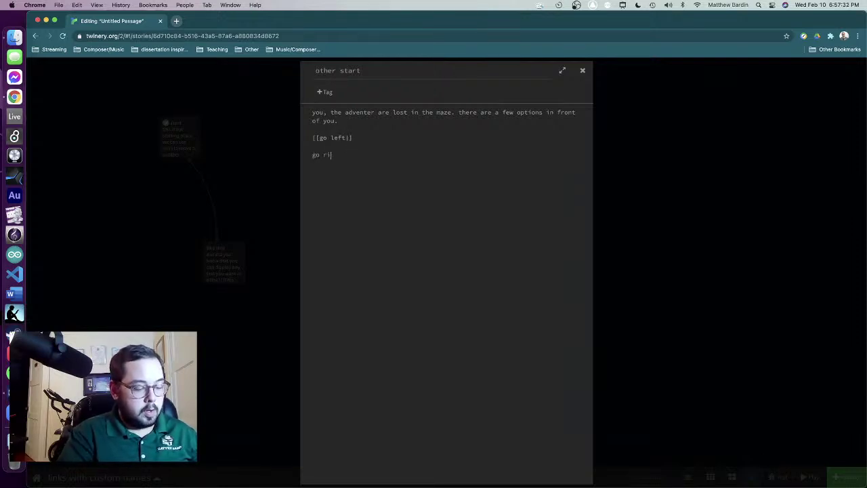
text(ght)
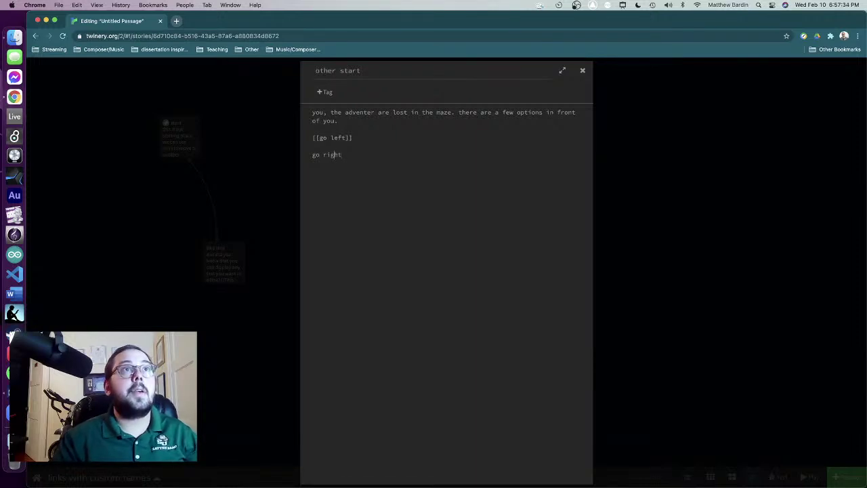
Step: Remove the double link brackets around "go left" so it is plain text
key(Left)
key(Left)
key(Left)
key(Left)
key(Up)
key(BackSpace)
key(BackSpace)
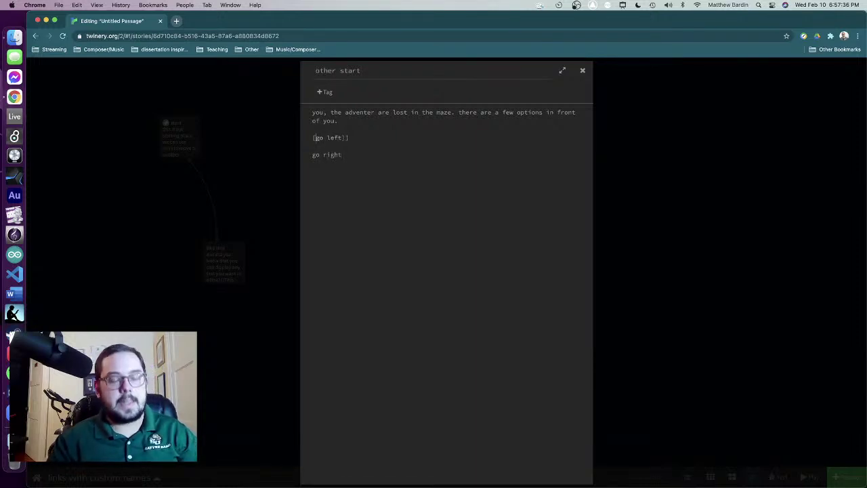
key(End)
key(BackSpace)
key(BackSpace)
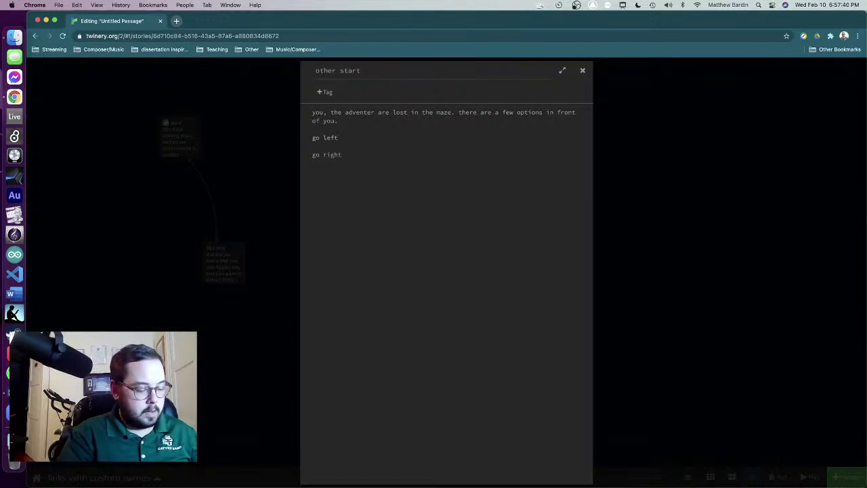
Step: Insert "go forward" between the left and right options, end all three options with periods, and close the passage editor
text(go forwa)
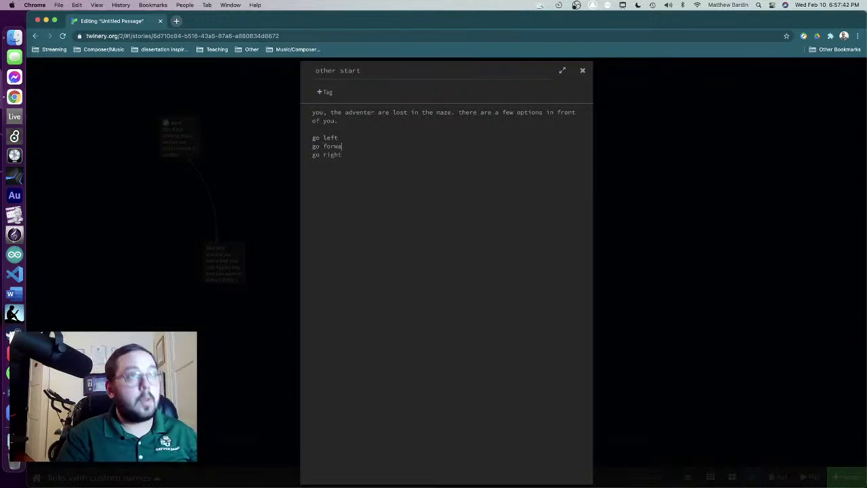
text(rd)
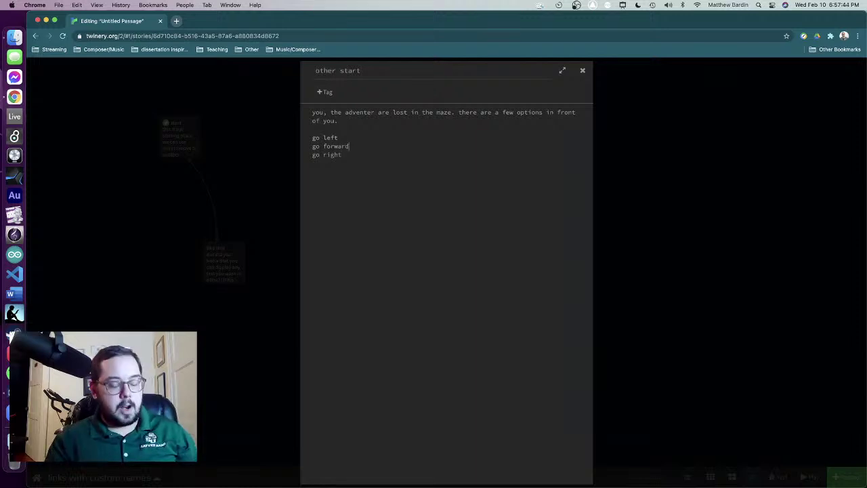
text(.)
click(339, 138)
text(.)
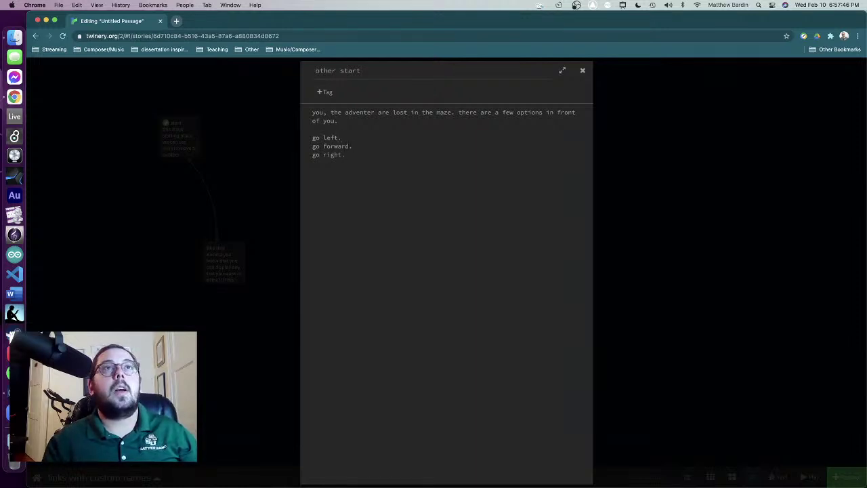
click(709, 244)
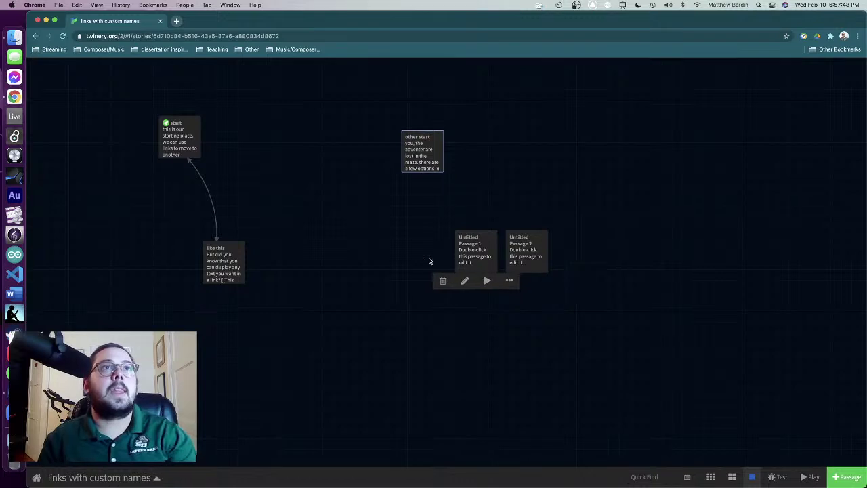
Step: Add a new passage below and to the left of "other start", and name it "pitfall"
click(838, 477)
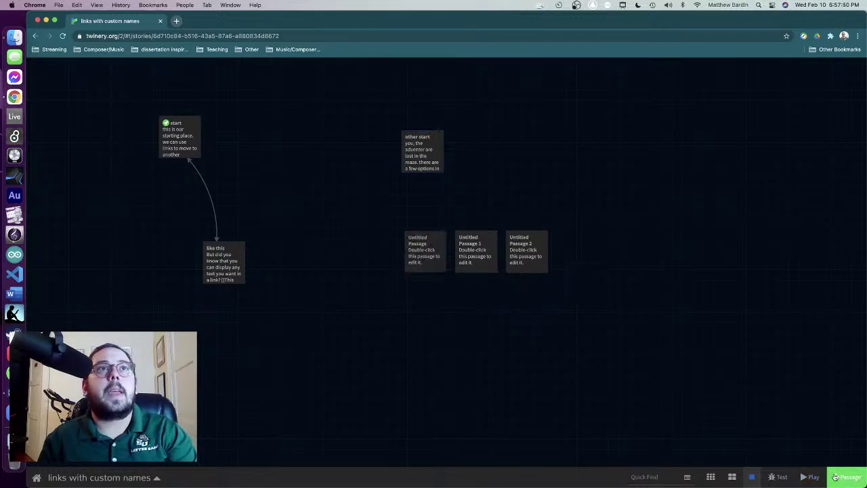
drag(415, 262, 364, 258)
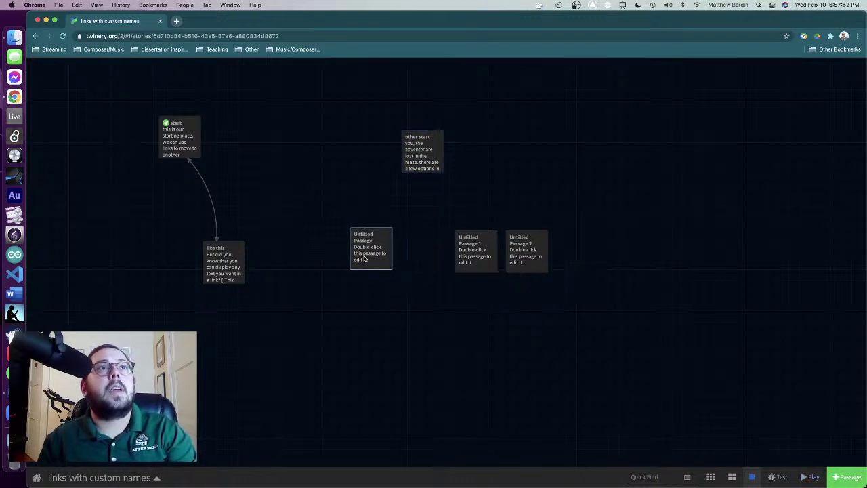
double_click(364, 242)
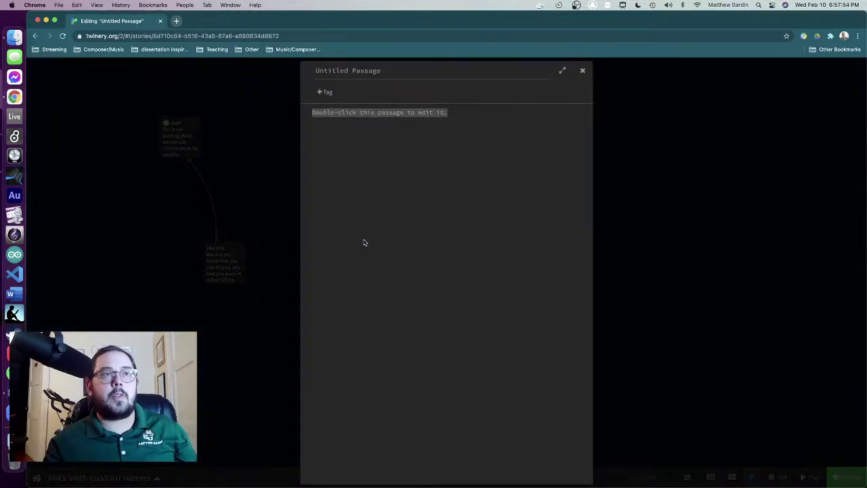
click(351, 71)
key(super+a)
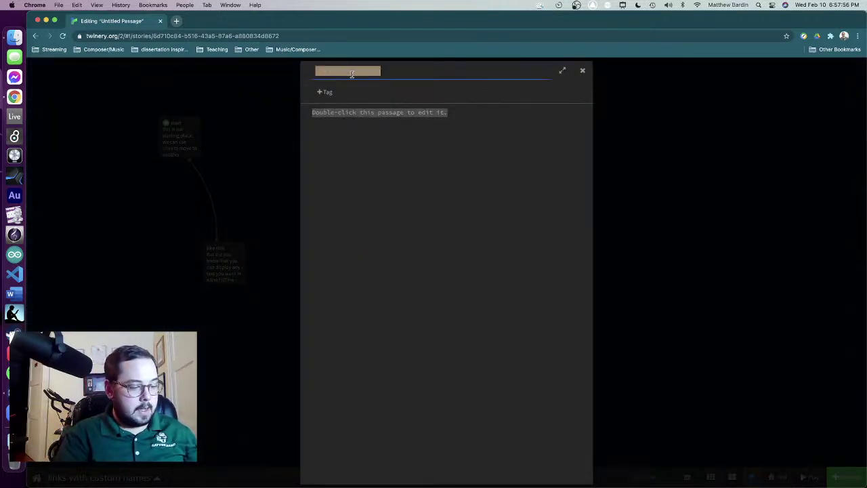
text(pitfall)
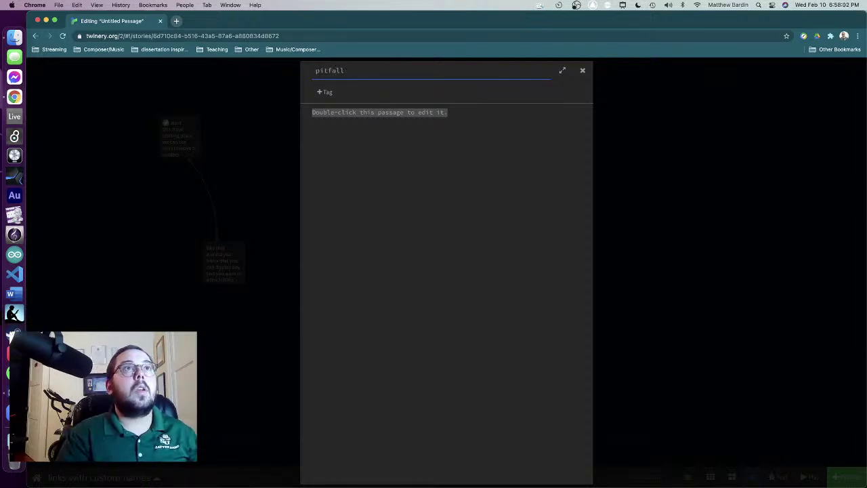
click(502, 192)
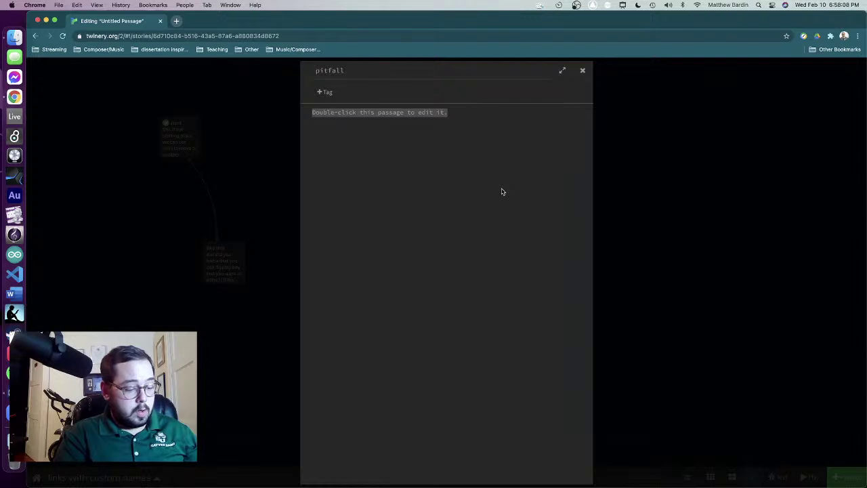
Step: Write the pitfall passage text "oh no! you have fallen into a pit fall trap. Looks like your adventure is over."
text(oh no!)
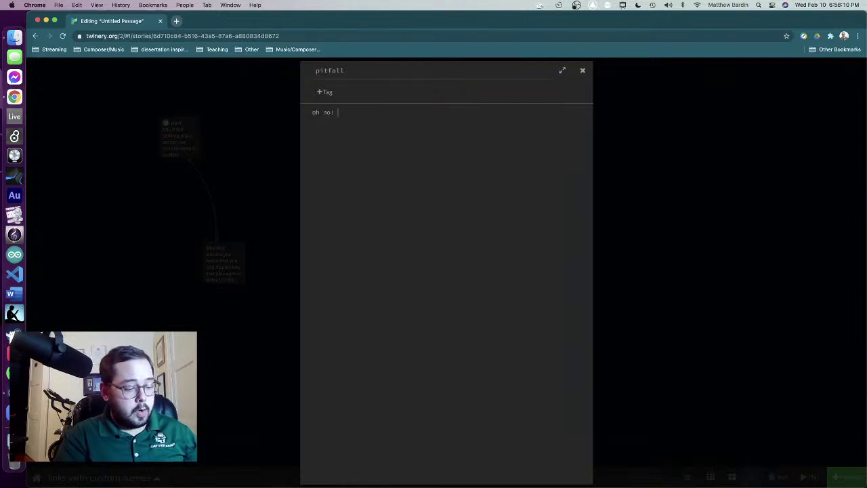
text( you have fall)
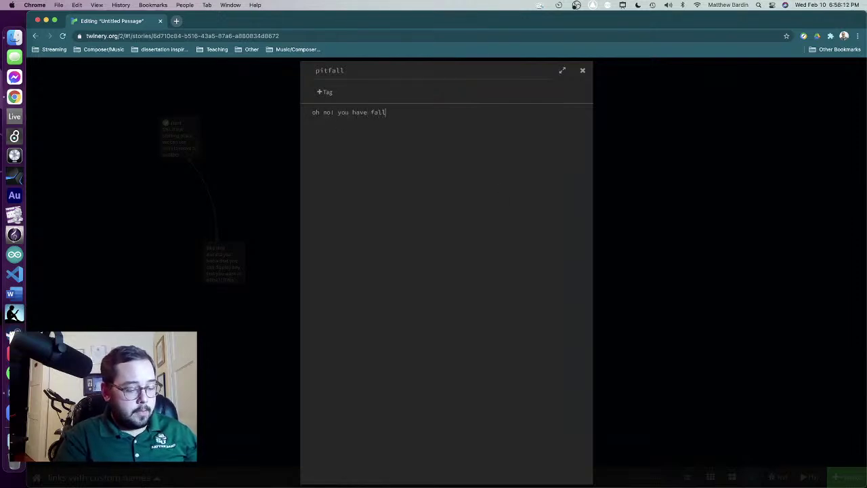
text(en into a )
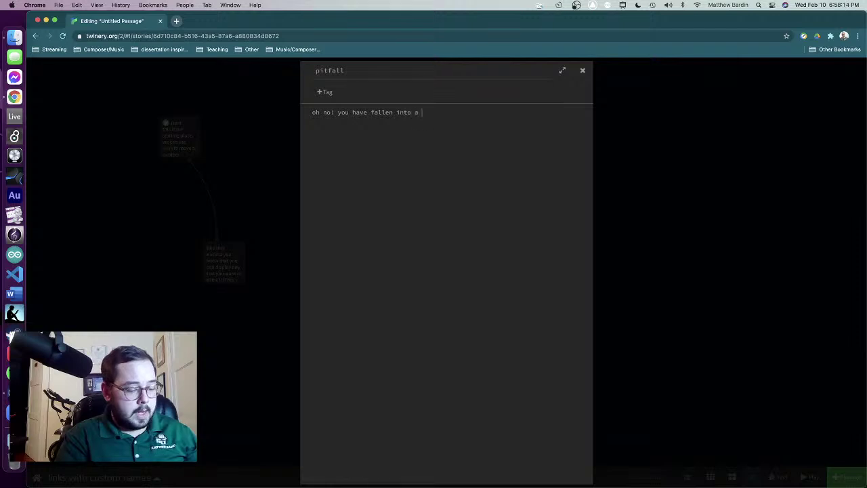
text(pit fal)
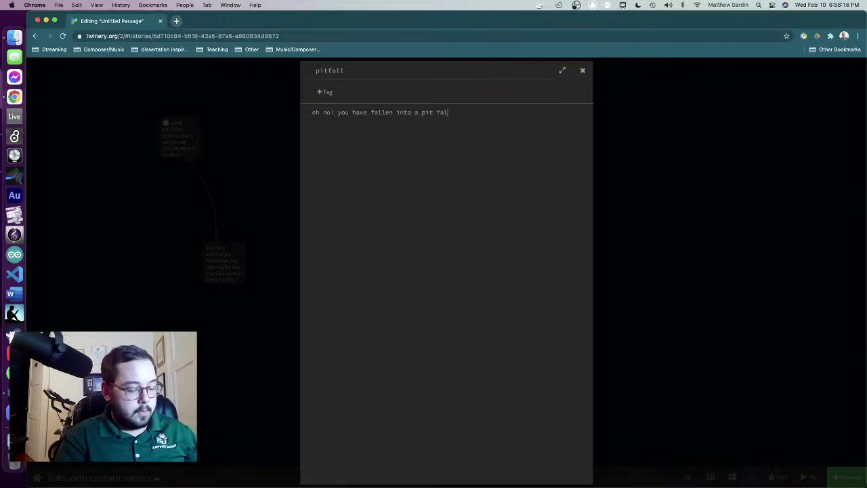
text(l trap.)
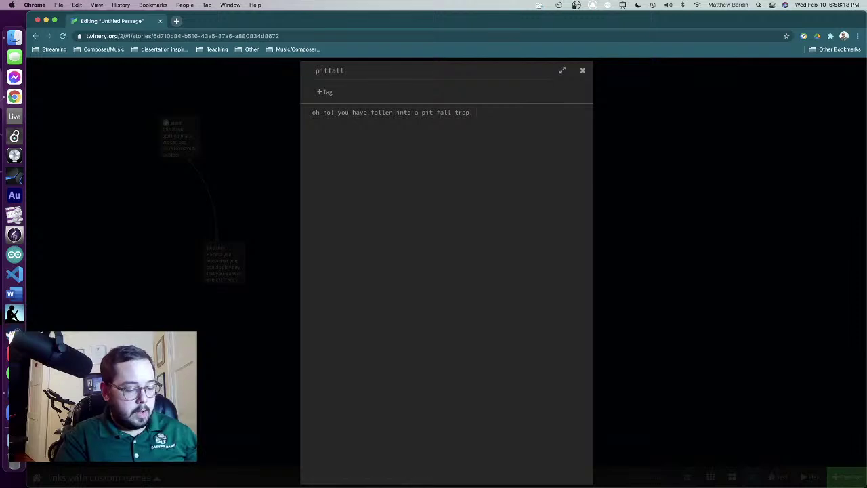
text( Looks like yo)
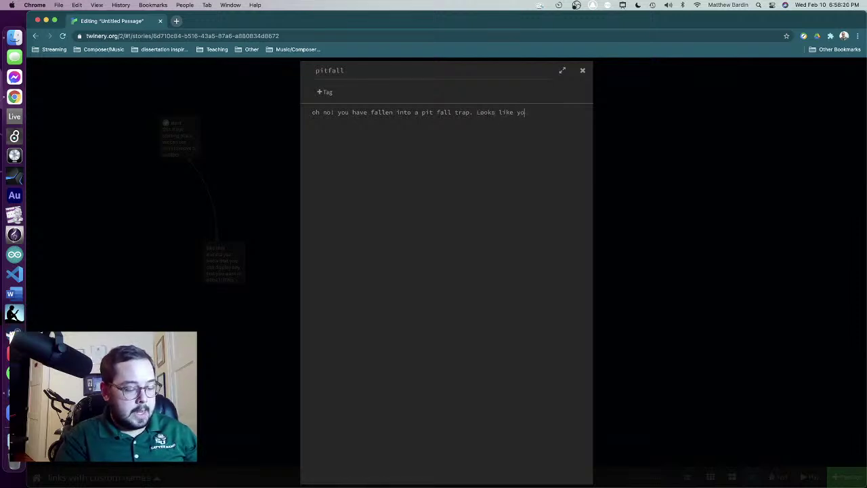
text(ur advent)
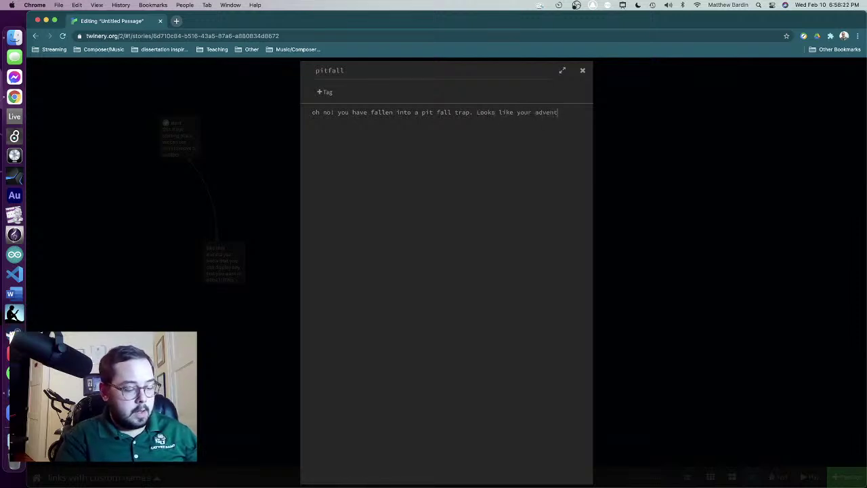
text(ure is over)
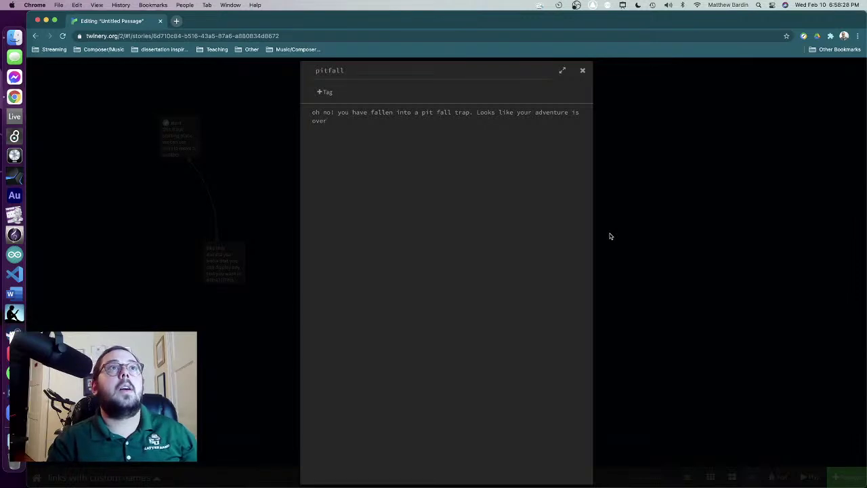
text(, unless)
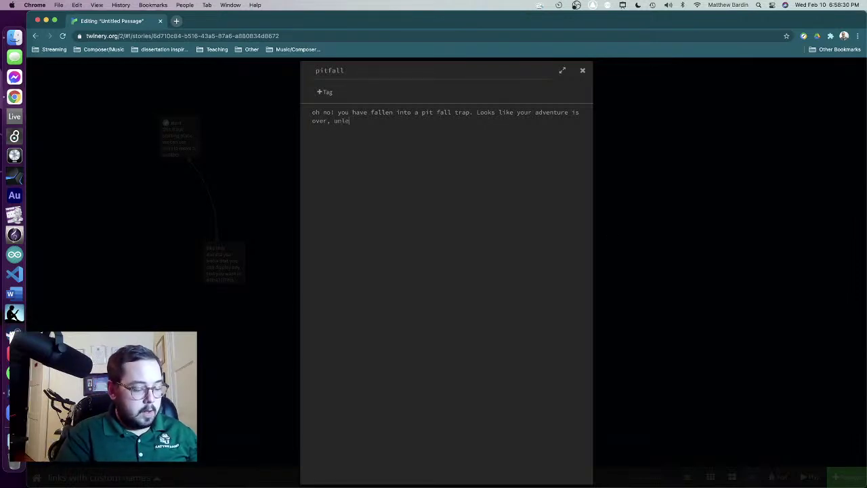
key(BackSpace)
key(BackSpace)
key(BackSpace)
key(BackSpace)
key(BackSpace)
key(BackSpace)
key(BackSpace)
key(BackSpace)
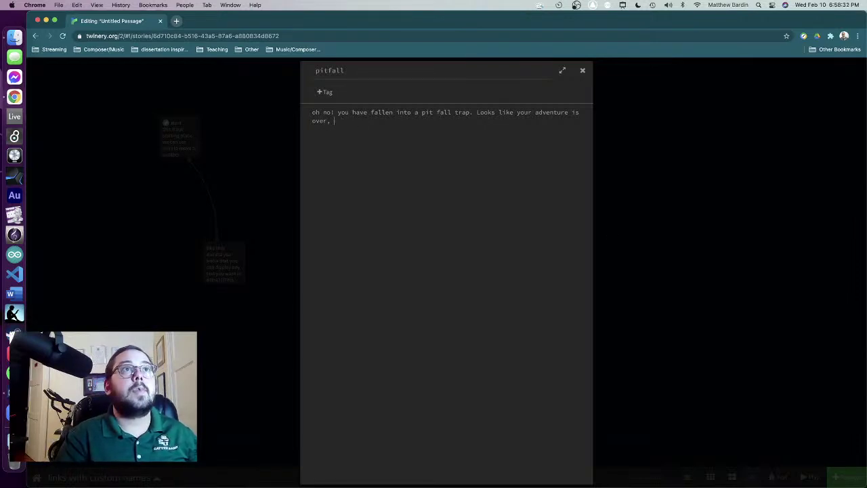
text(.)
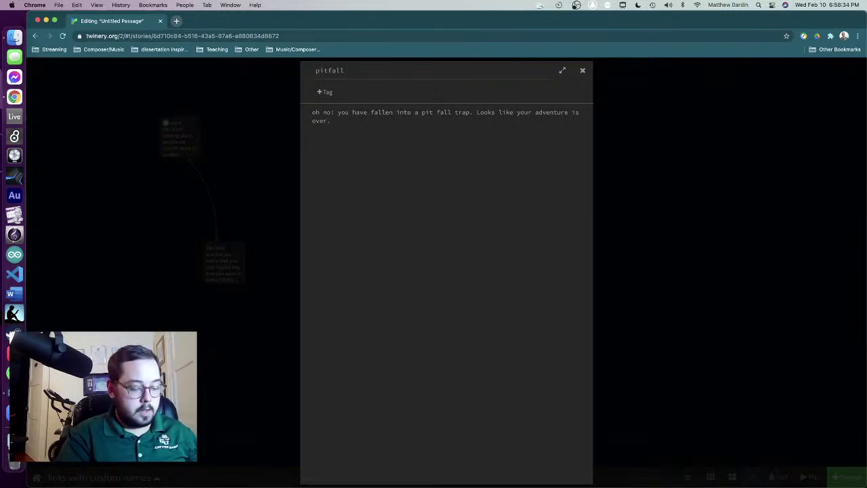
Step: After a blank line, add the link "[[unless you climb out|otherstart]]" to the pitfall passage and close its editor
key(Return)
key(Return)
text(unl)
key(BackSpace)
key(BackSpace)
key(BackSpace)
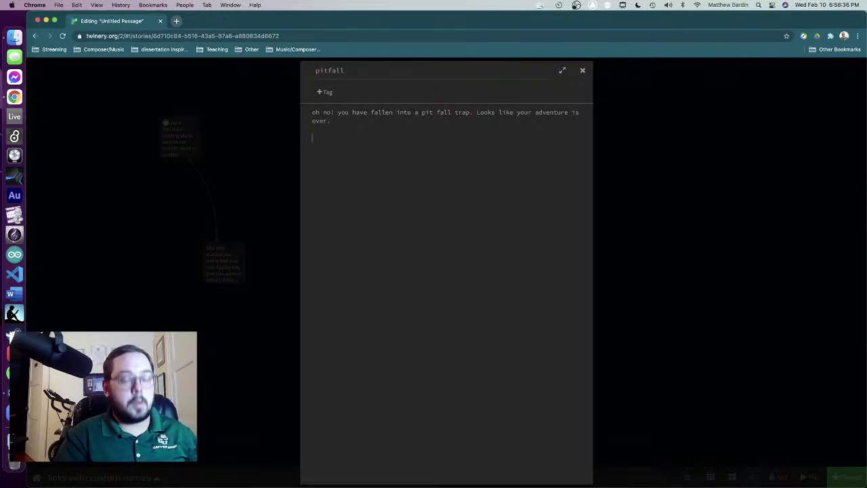
text([[unlkely)
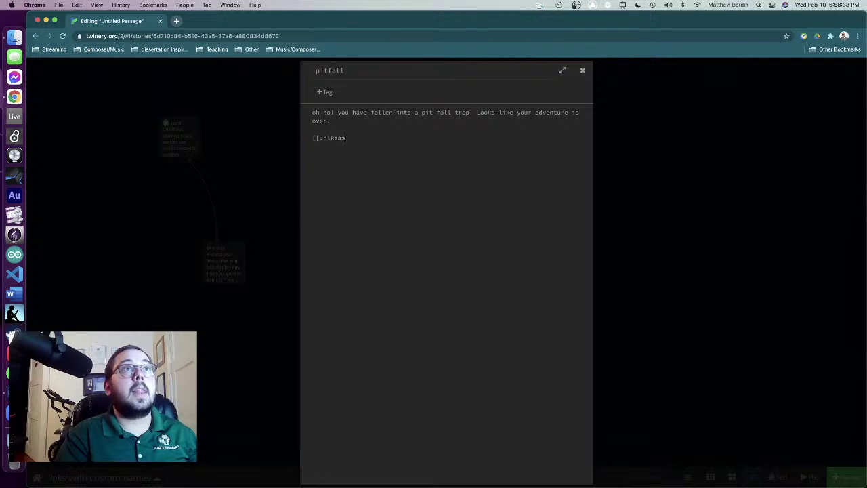
key(BackSpace)
key(BackSpace)
key(BackSpace)
key(BackSpace)
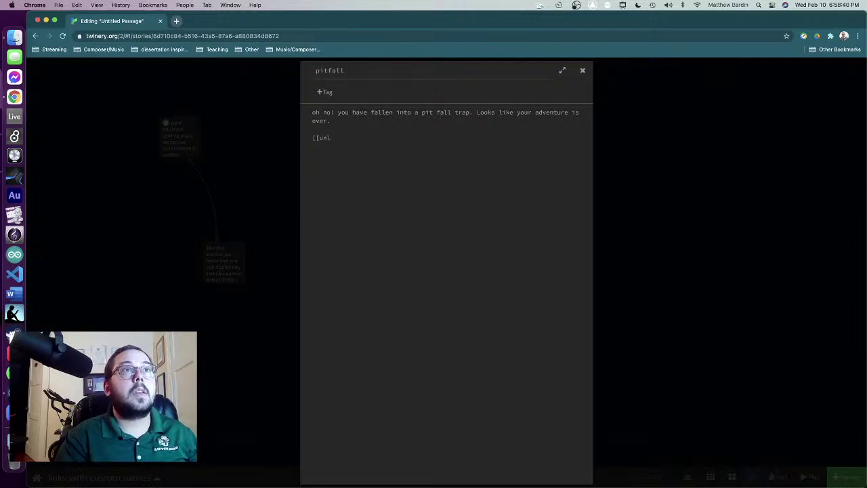
text(ess you cli)
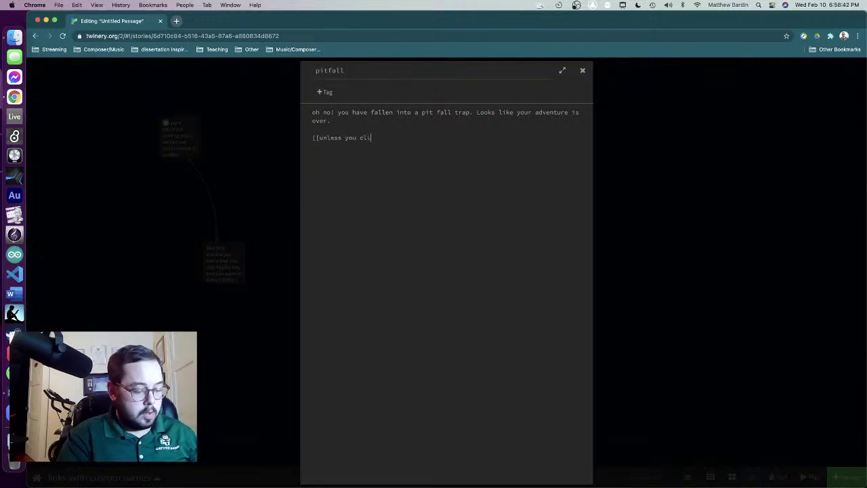
text(mb out)
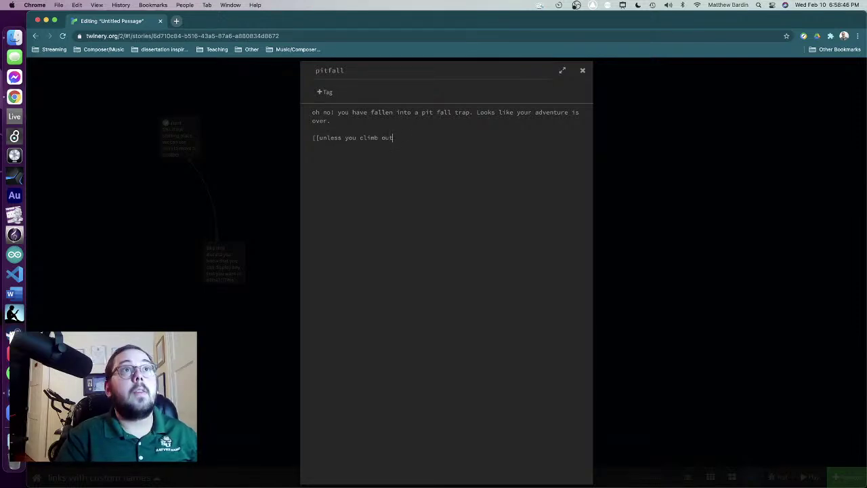
text(|other)
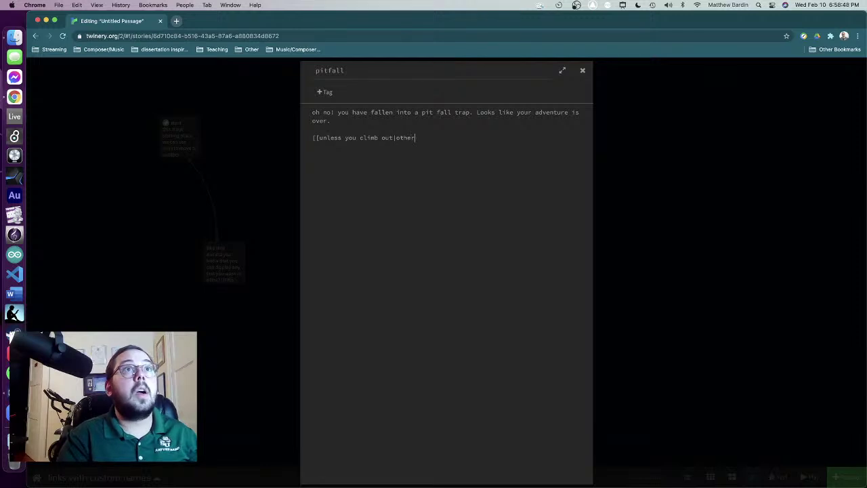
text(start)
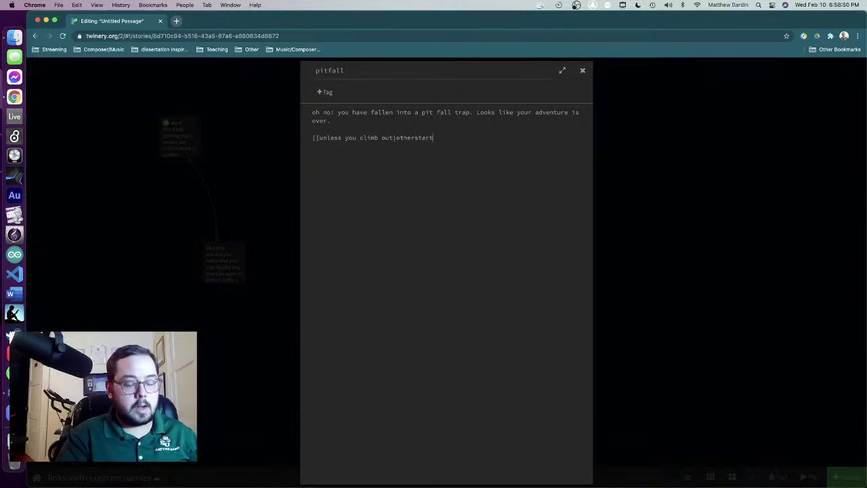
text(]])
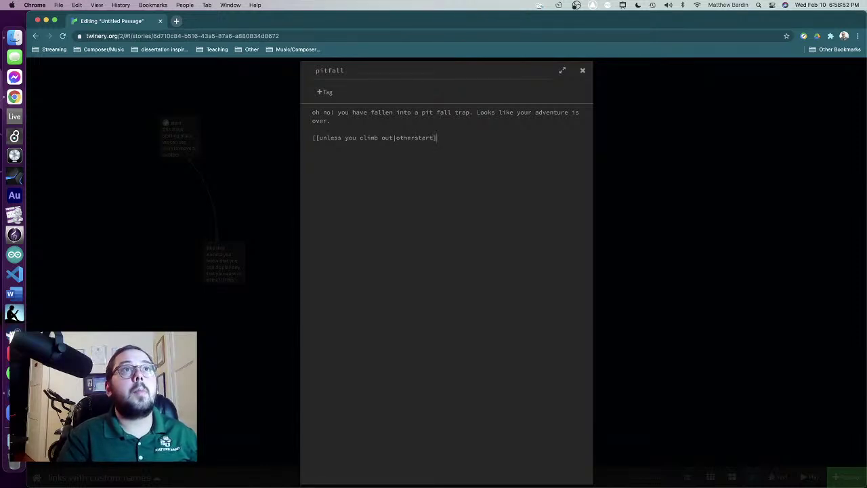
click(778, 296)
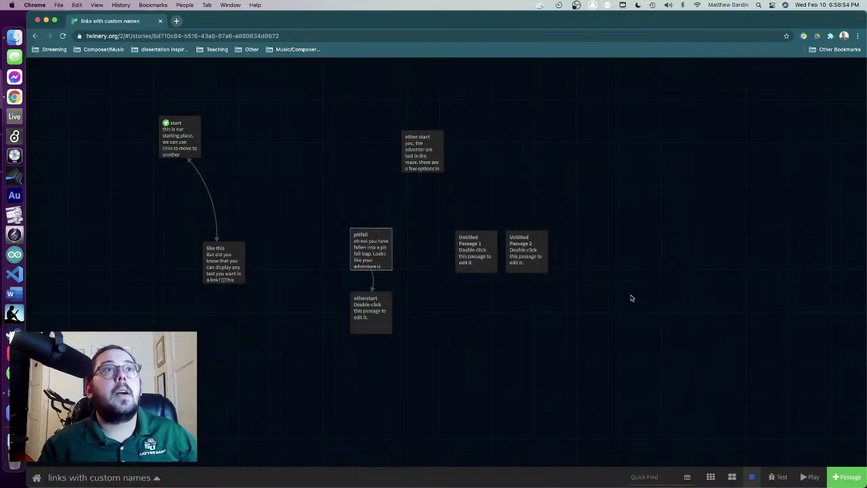
Step: Check the stray "otherstart" passage, correct the pitfall link's target to "other start", and close the editor
double_click(361, 316)
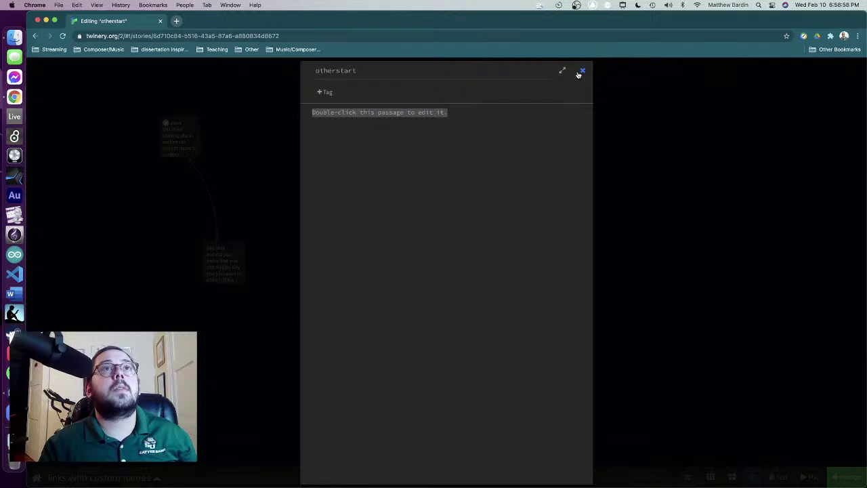
click(582, 71)
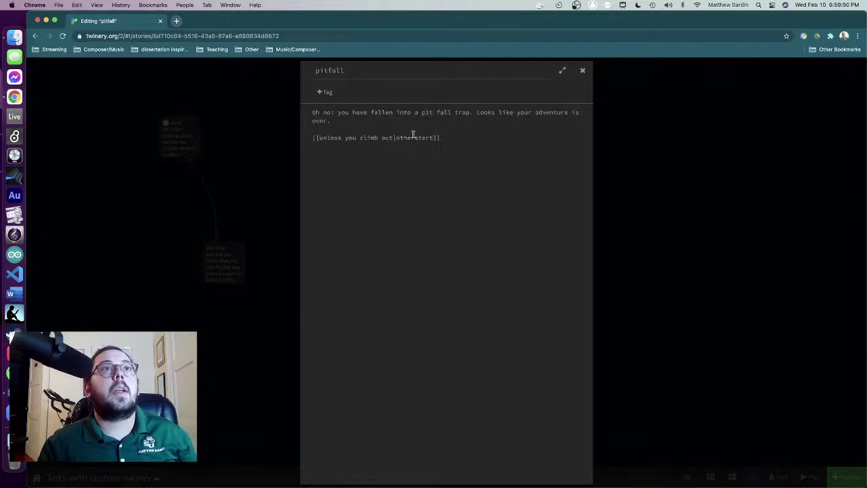
click(616, 226)
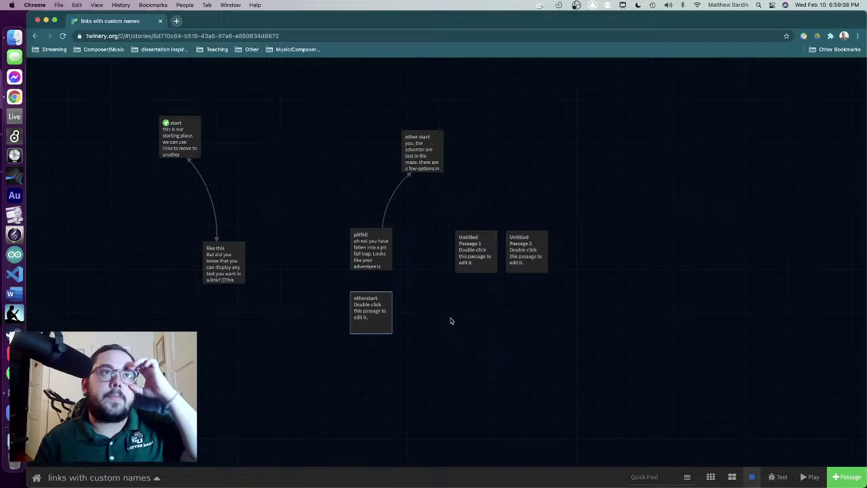
Step: Open Untitled Passage 1 and rename it "exit"
double_click(477, 251)
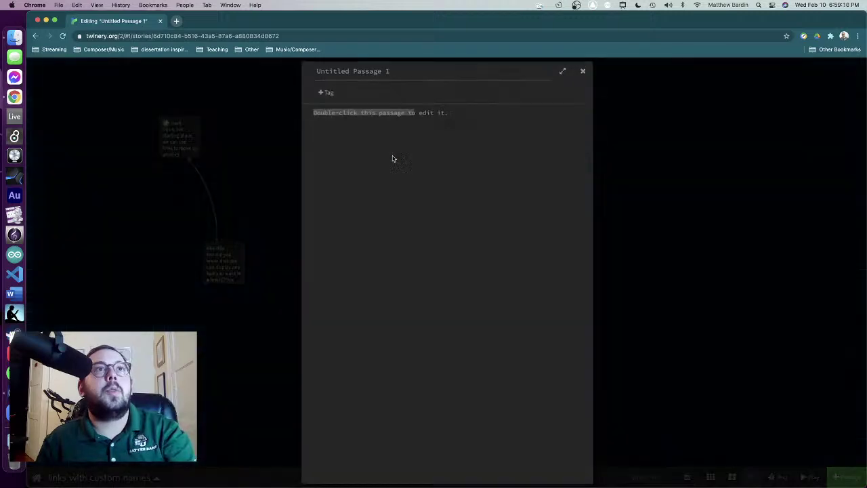
click(340, 70)
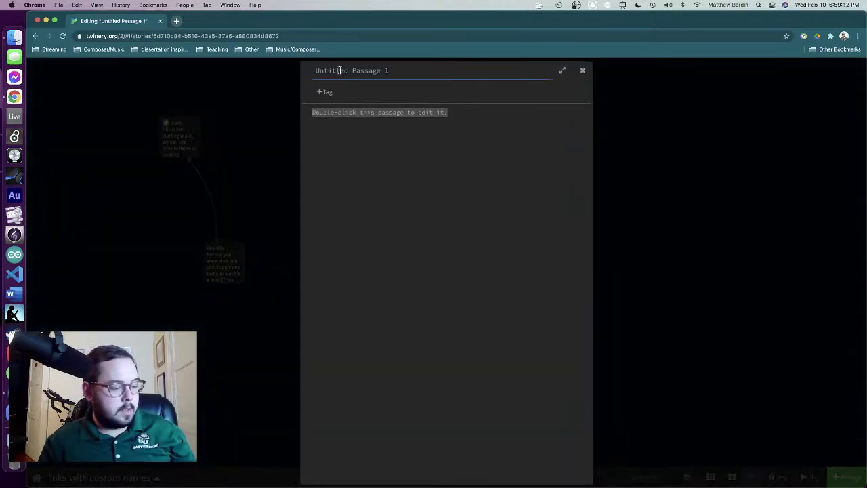
triple_click(340, 71)
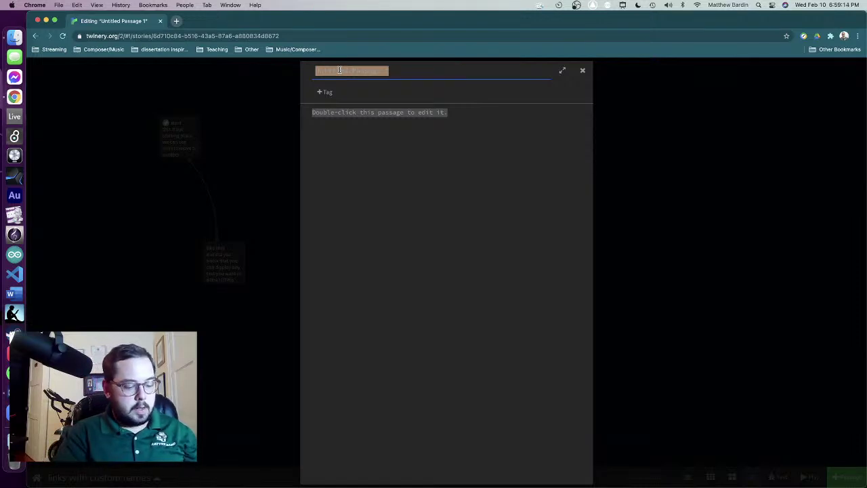
text(you)
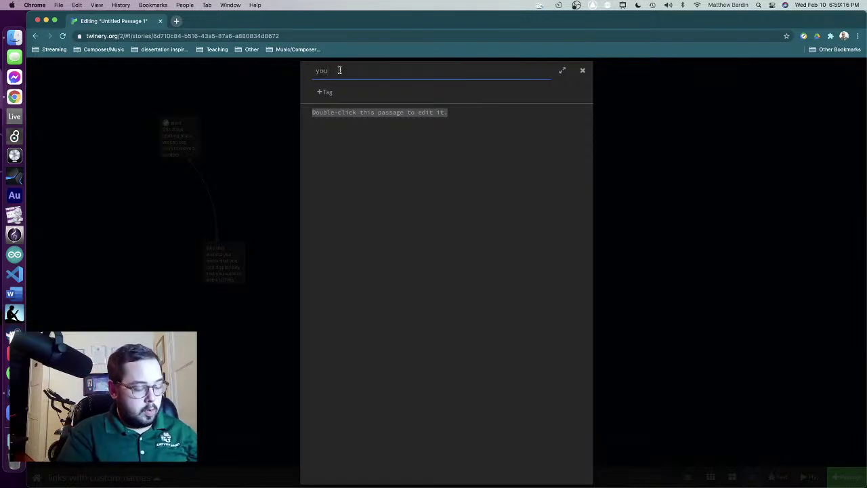
key(BackSpace)
key(BackSpace)
key(BackSpace)
text(exit)
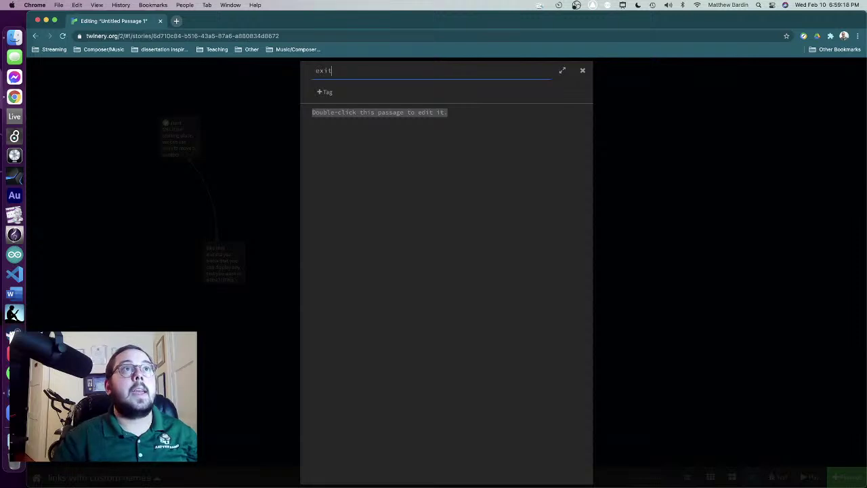
Step: Replace the exit passage's placeholder text with "you have found the exit of the maze."
click(377, 134)
key(super+a)
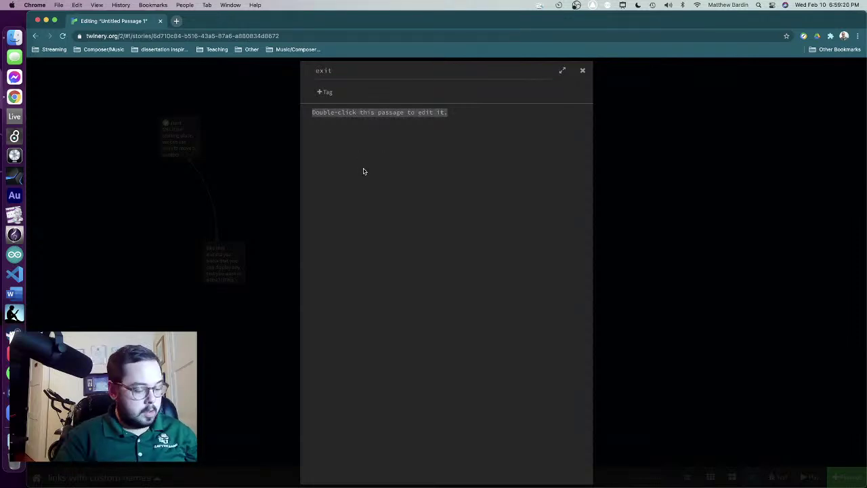
text(you have found the )
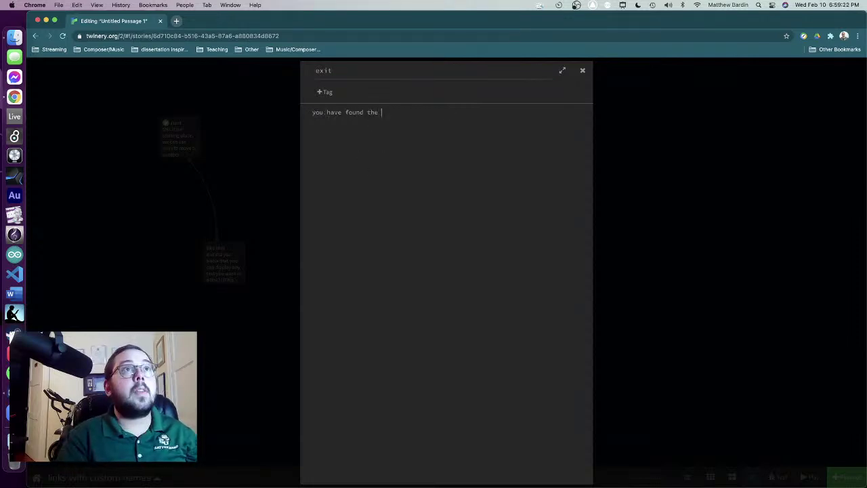
text(exit )
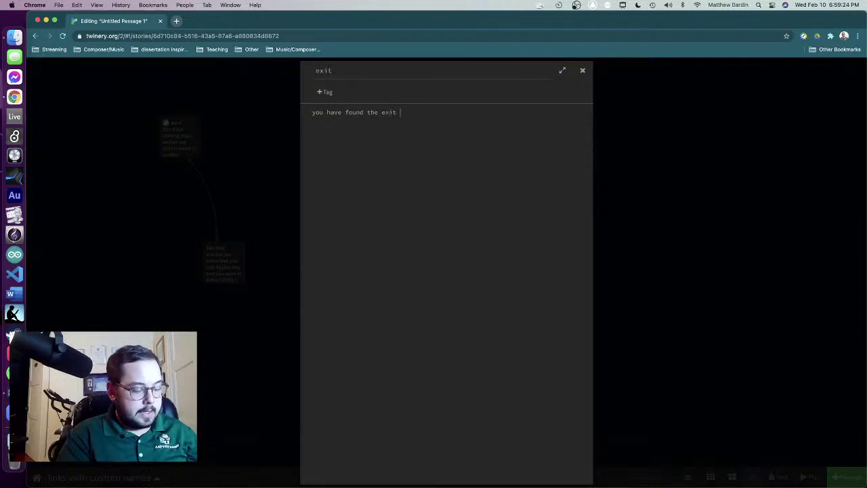
text(of the m,aze)
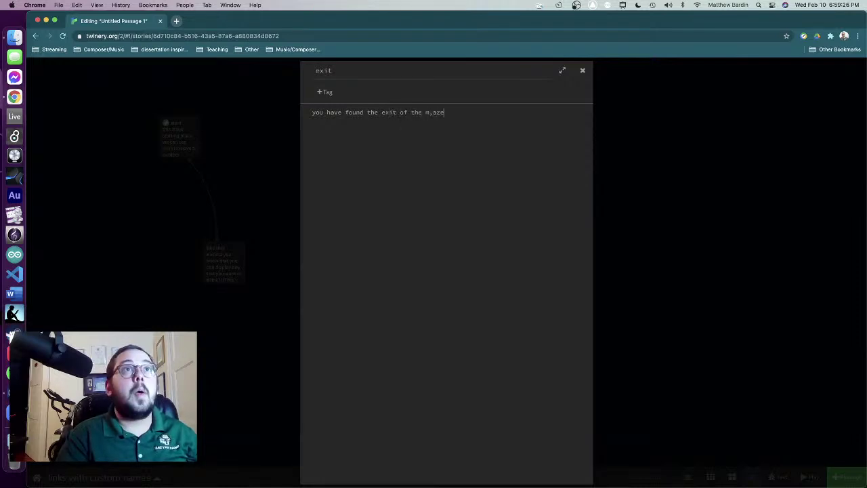
key(BackSpace)
key(BackSpace)
key(BackSpace)
key(BackSpace)
text(aze)
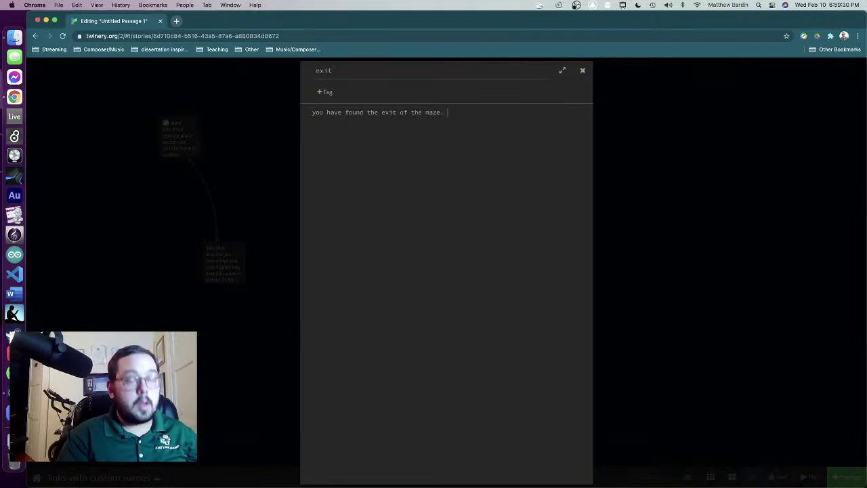
Step: Add the link "[[move forward to claim your reward]]" after the exit passage's sentence and close its editor
text(. [[move forward to )
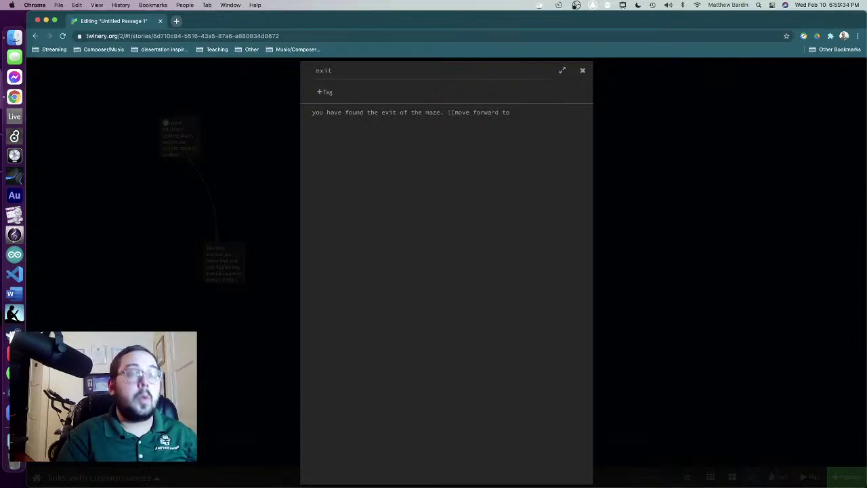
text(claim yo)
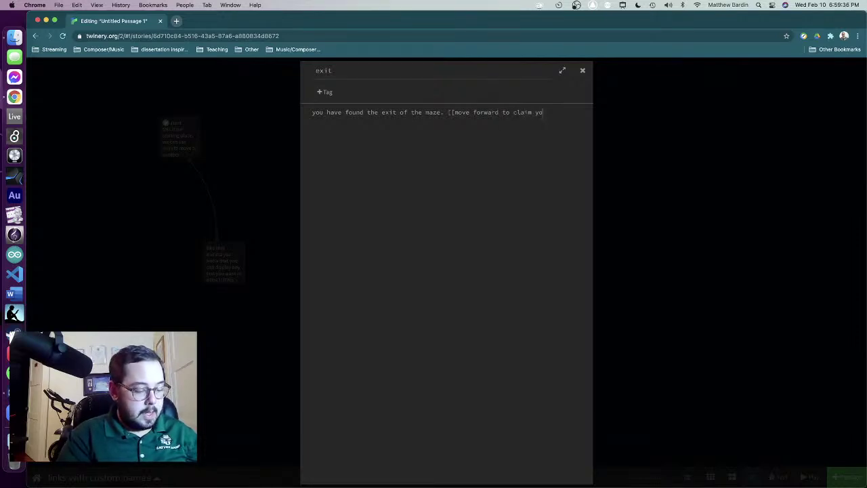
text(ur reward]])
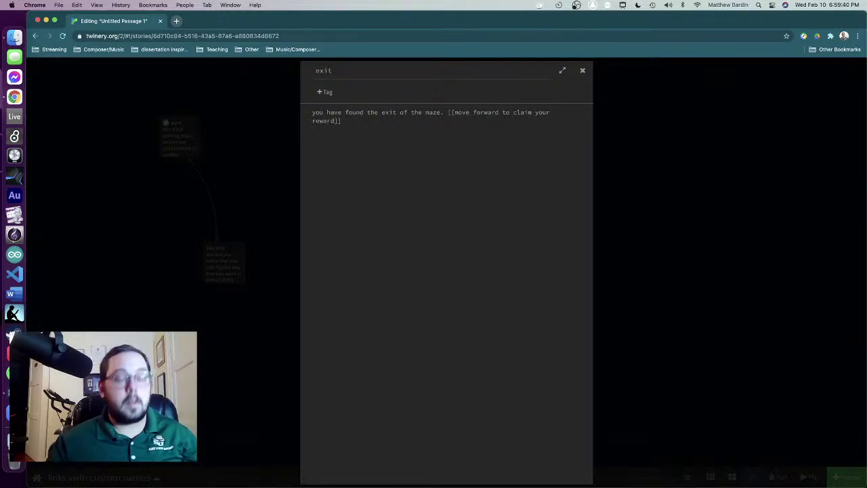
key(Escape)
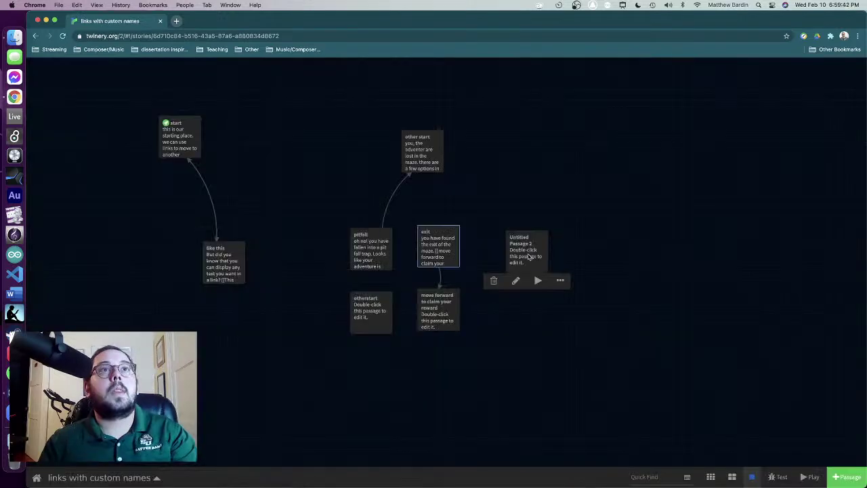
Step: Open Untitled Passage 2 and replace its placeholder text with "It seems like this is a dead end."
double_click(527, 254)
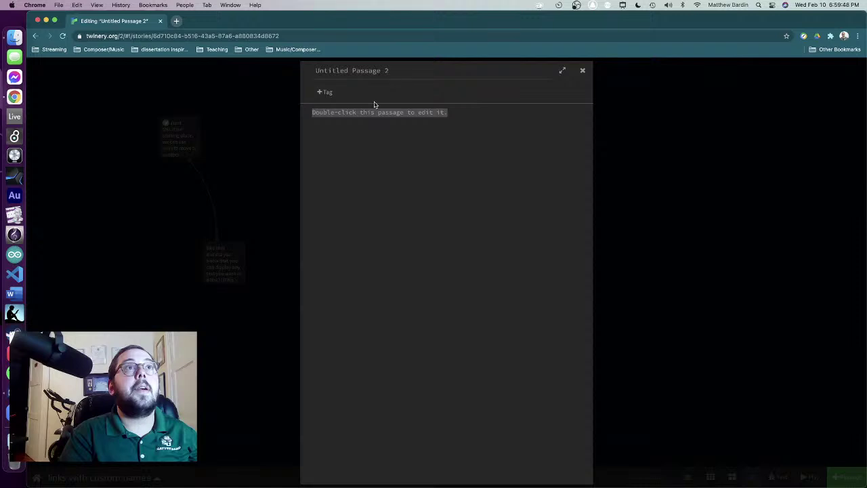
text(It seems li)
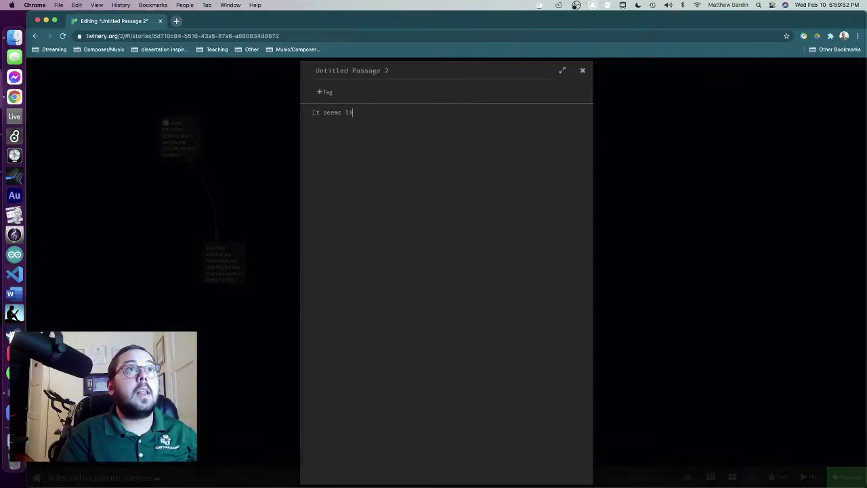
text(ke this is a de)
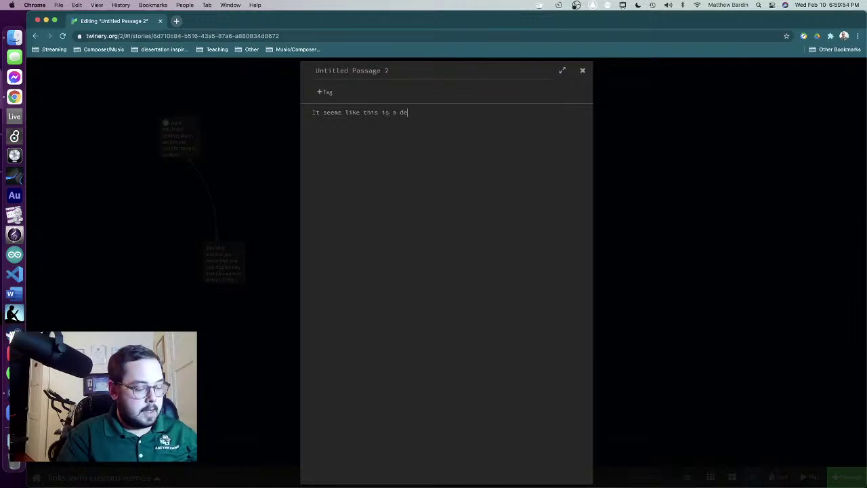
text(ald en)
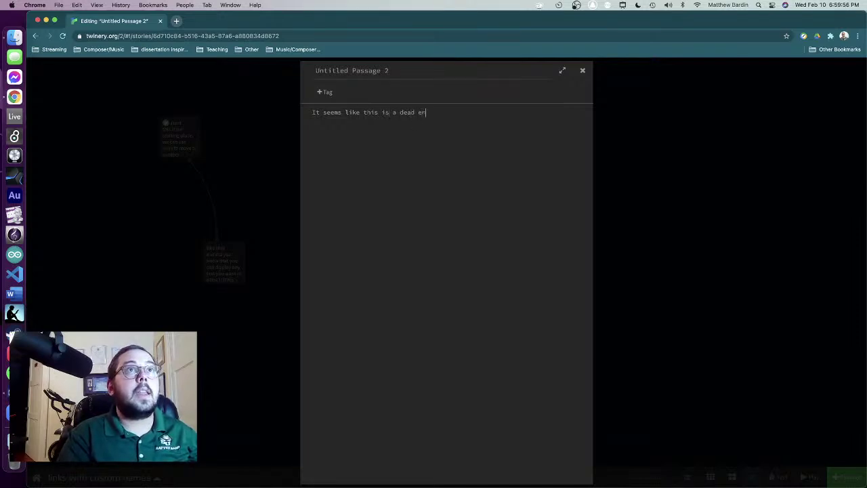
text(d. [[)
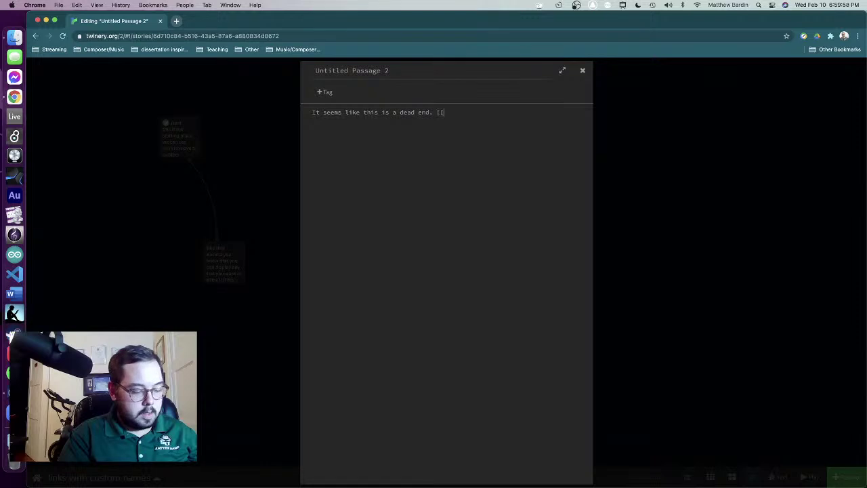
key(BackSpace)
key(BackSpace)
key(BackSpace)
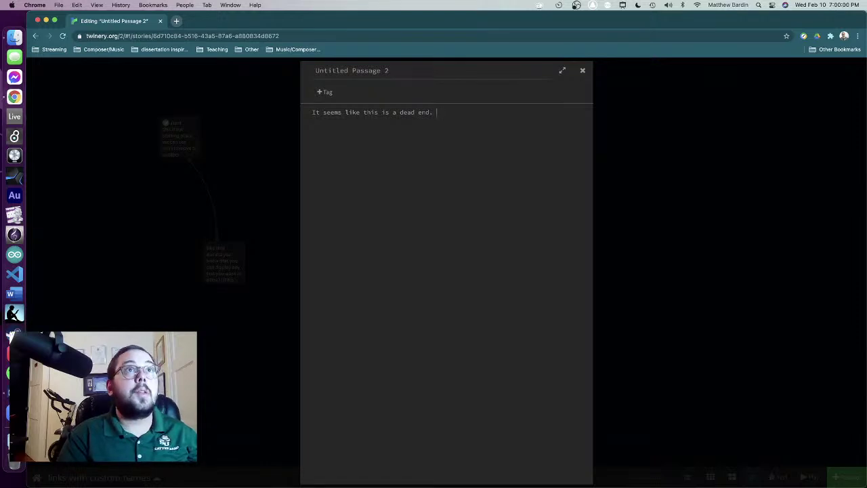
Step: Continue the dead-end text with "you should [[turn back|other start]]." and close the passage editor
text(you should )
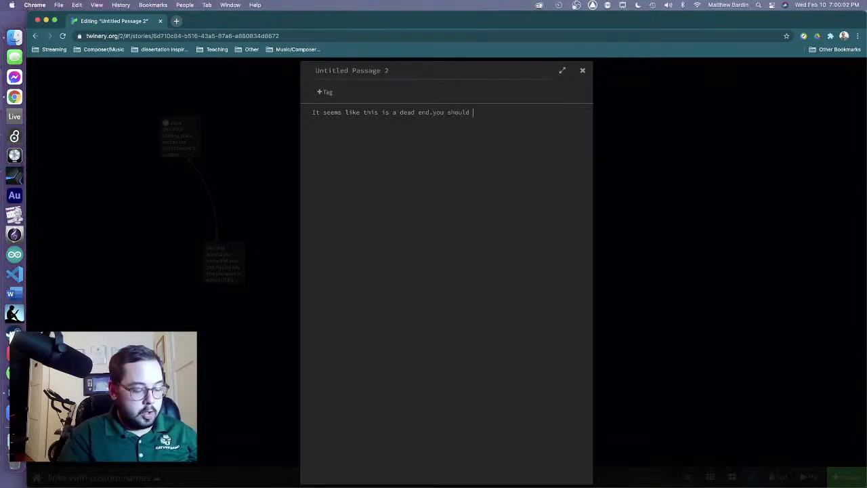
text([[turn )
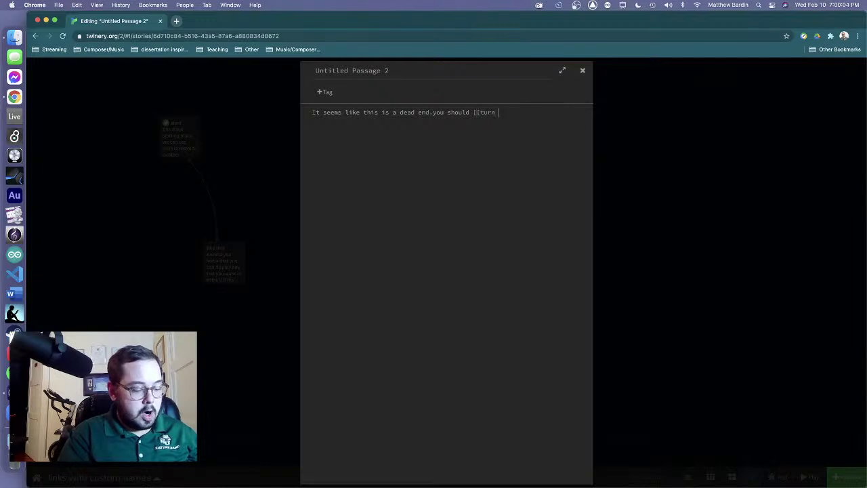
text(back)
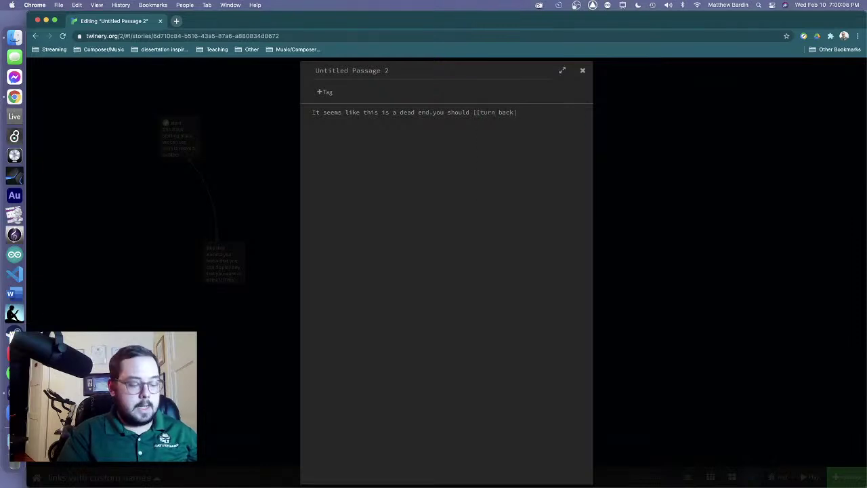
text(|other)
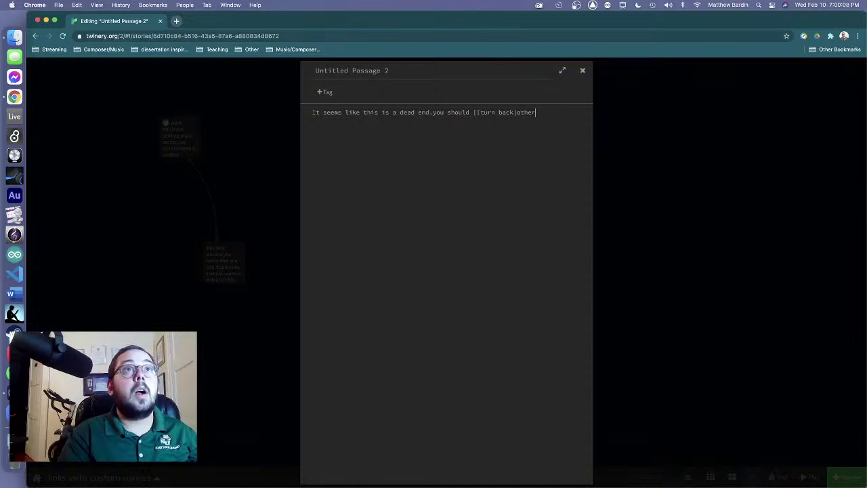
text( start)
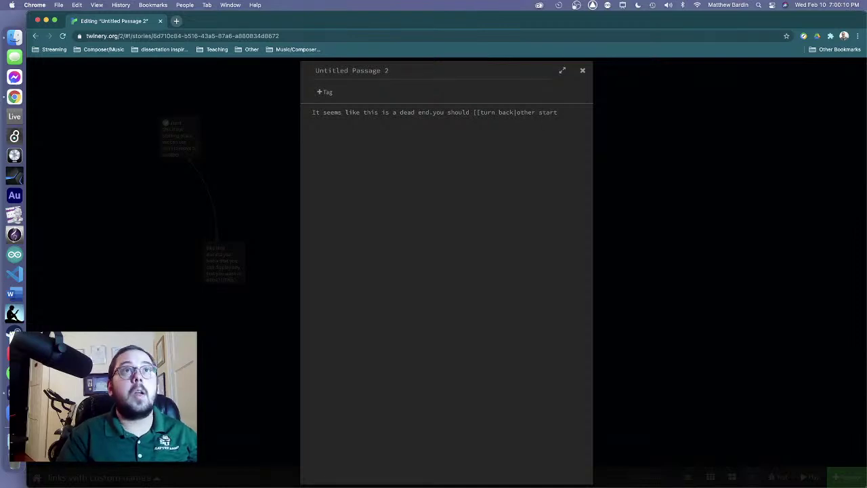
text(]])
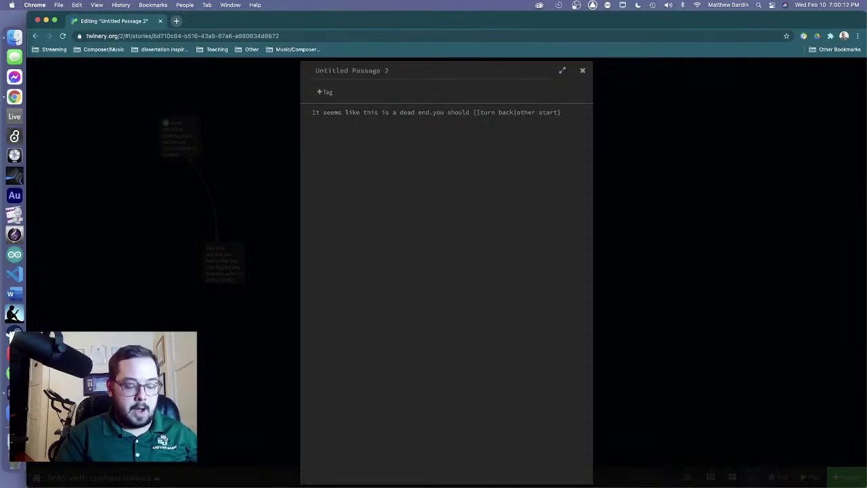
text(.)
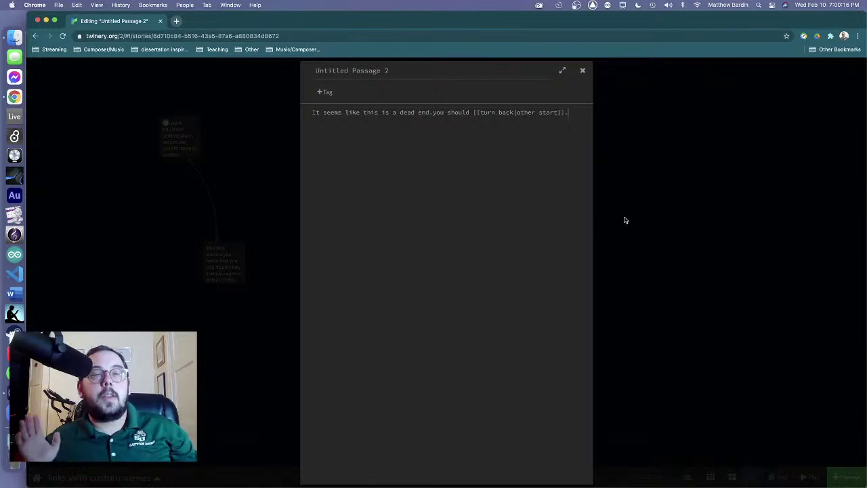
click(625, 220)
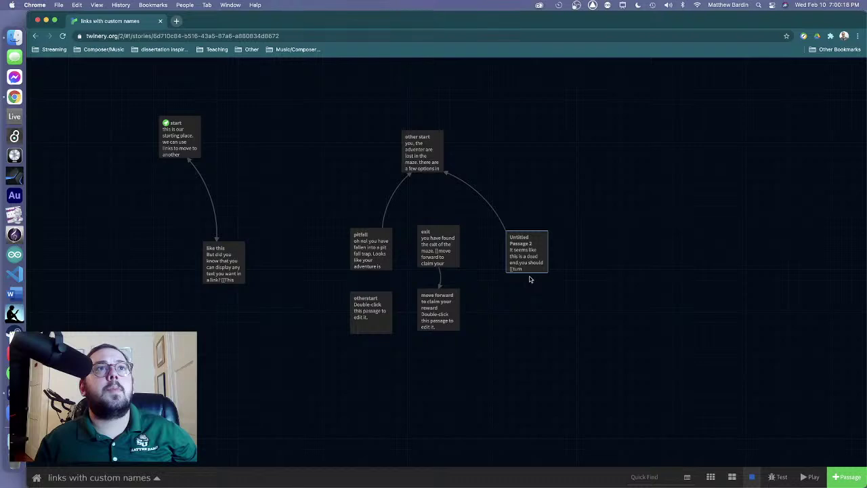
Step: Replace the "move forward to claim your reward" passage's placeholder with "It was a 15 GP coupon to the tavern. WOOHOO!!" and close its editor
double_click(439, 310)
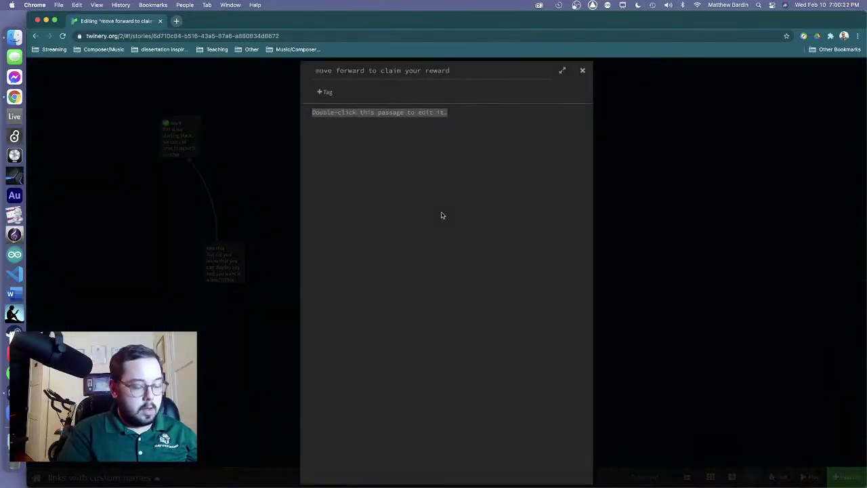
text(It )
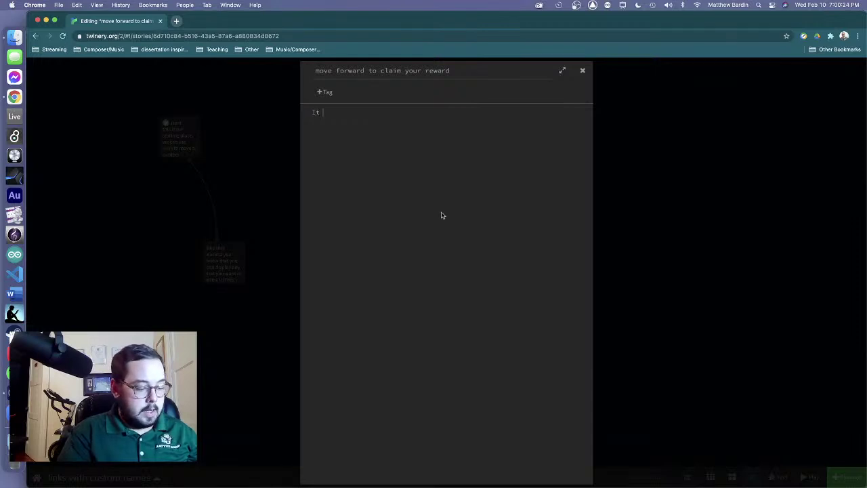
text(was a)
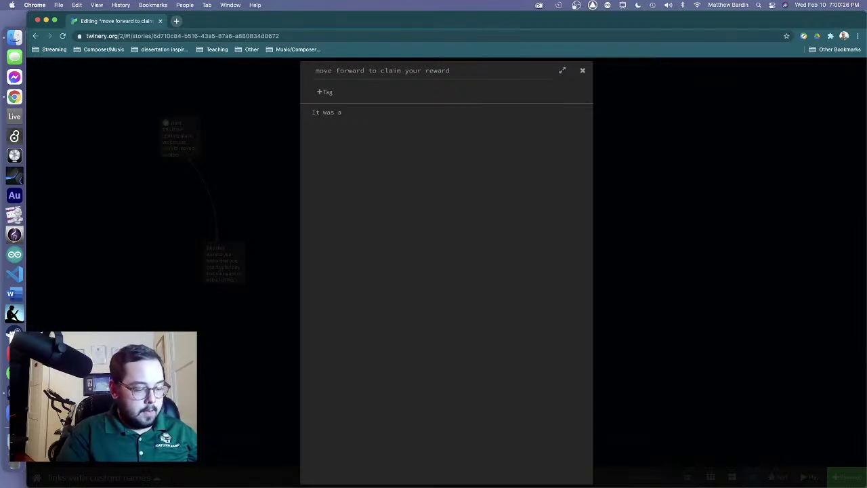
text( l5)
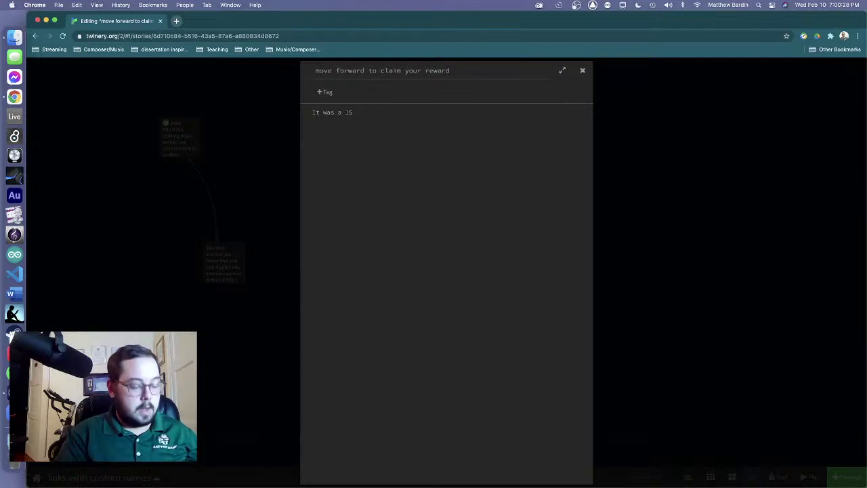
text( G)
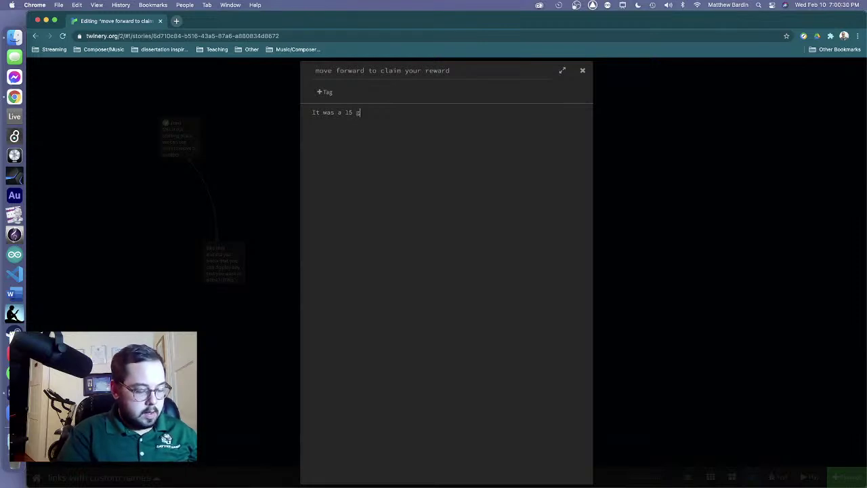
text(0P )
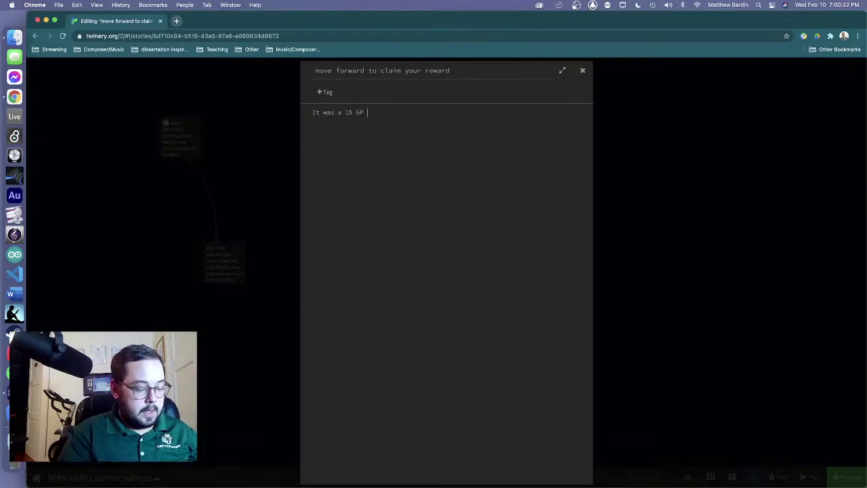
text(coupon to)
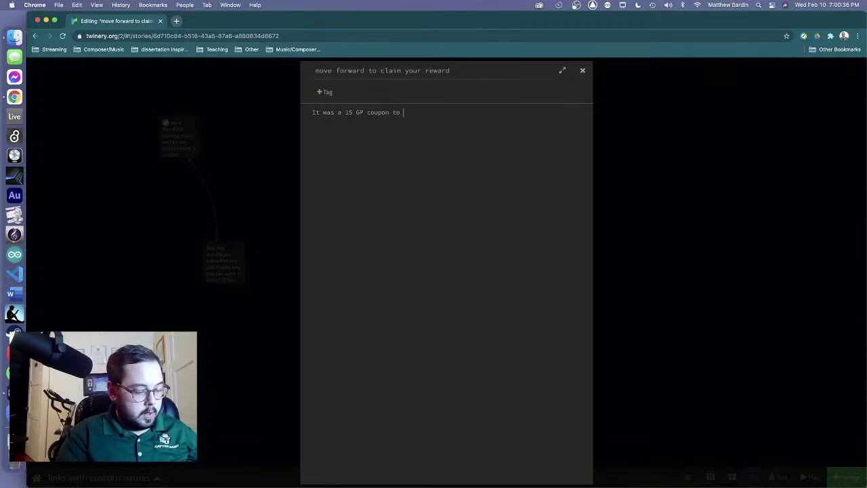
text( the ta)
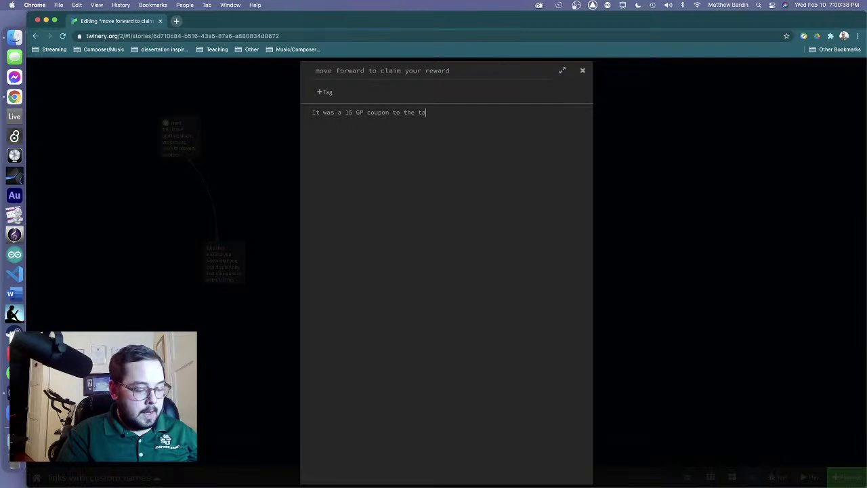
text(vern)
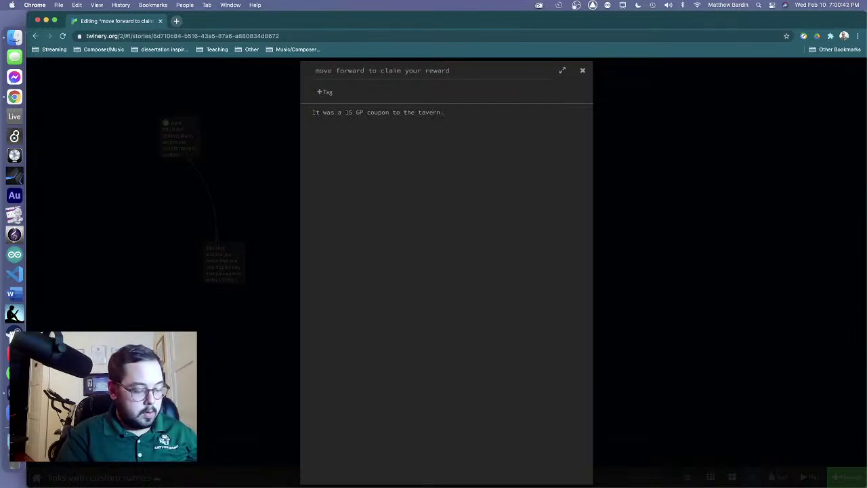
text(. WOOHOO!!)
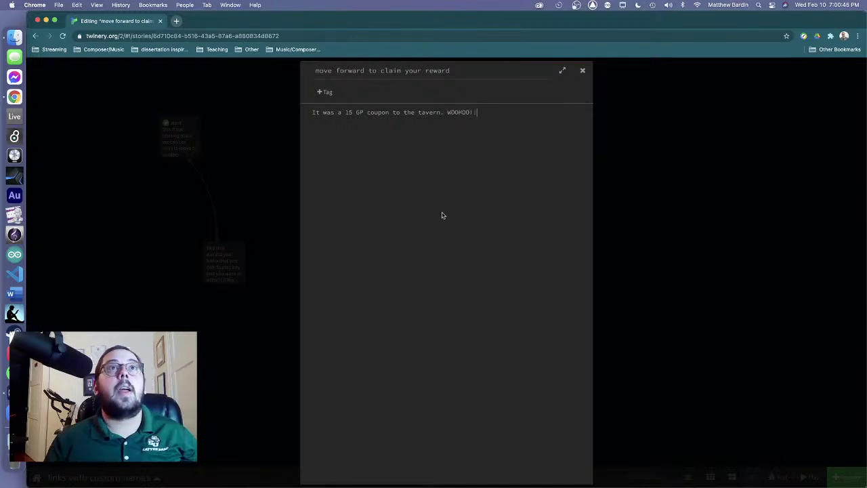
click(669, 315)
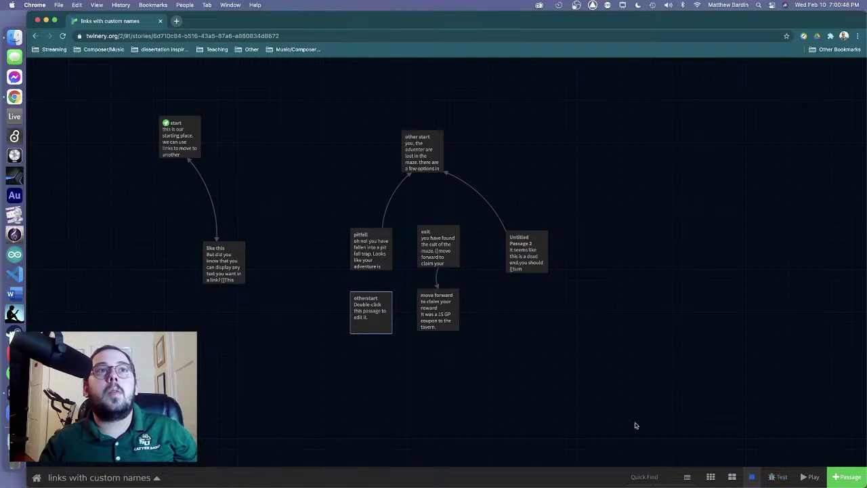
Step: Delete the stray "otherstart" passage from the story map
mouse_move(370, 322)
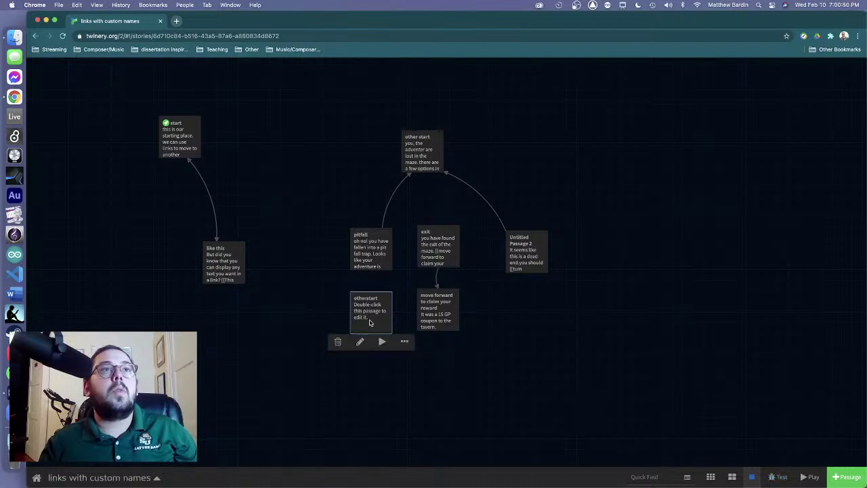
click(338, 342)
click(534, 131)
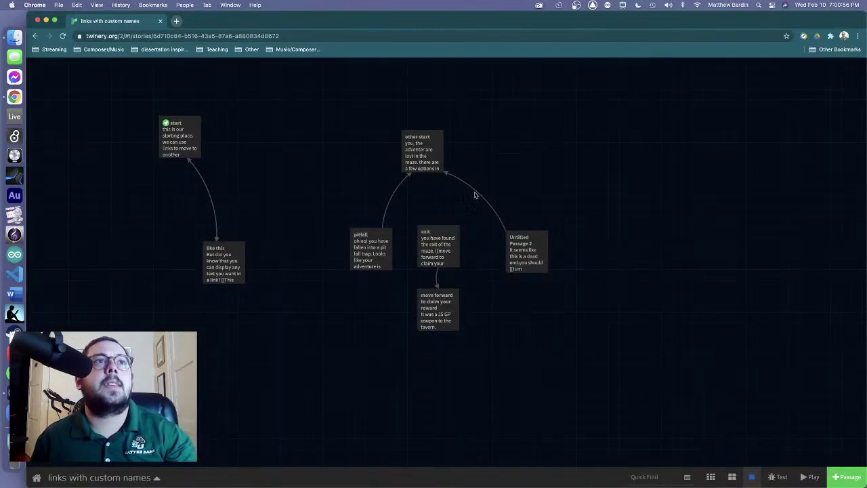
Step: Make the "other start" passage the story's starting point
mouse_move(411, 159)
click(455, 180)
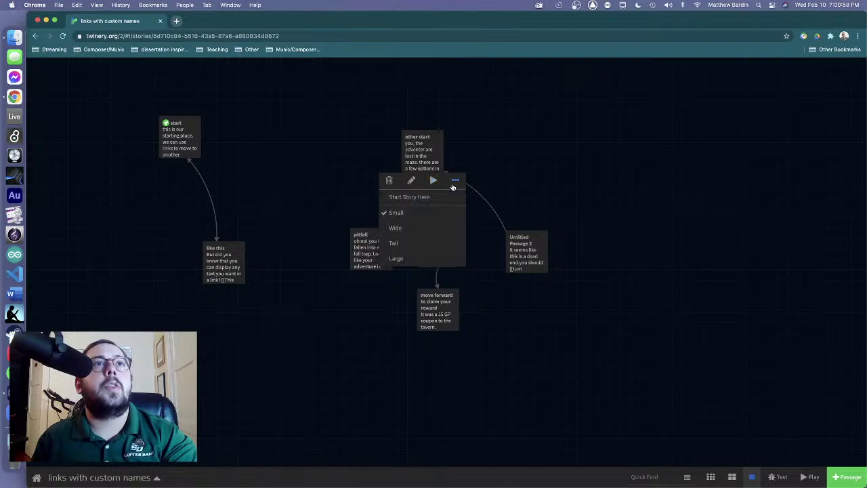
click(416, 198)
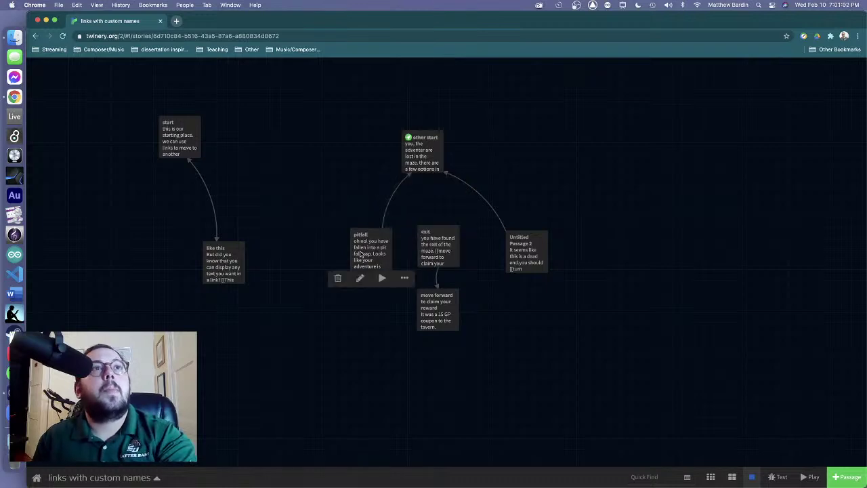
Step: Add "..." after the "unless you climb out" link in the pitfall passage and close its editor
mouse_move(382, 248)
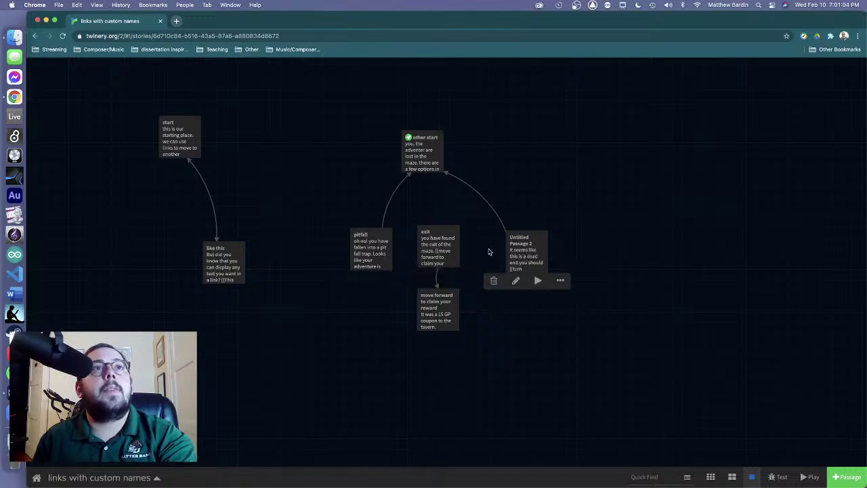
double_click(373, 248)
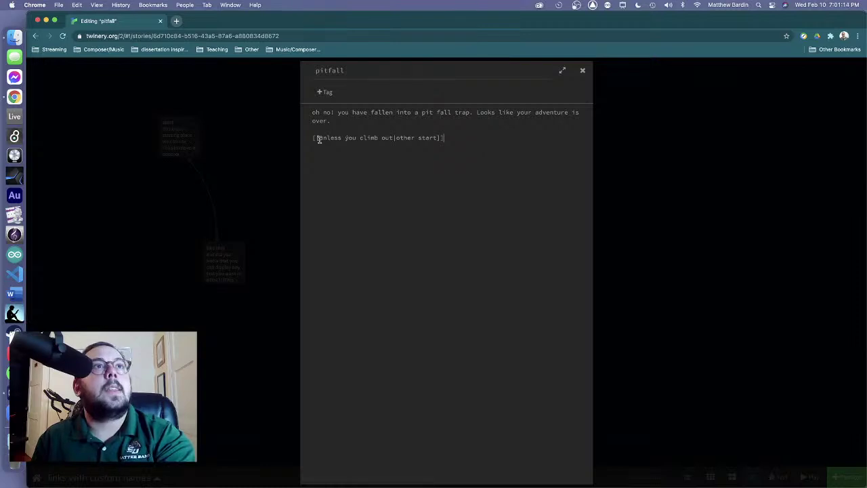
drag(319, 138, 390, 140)
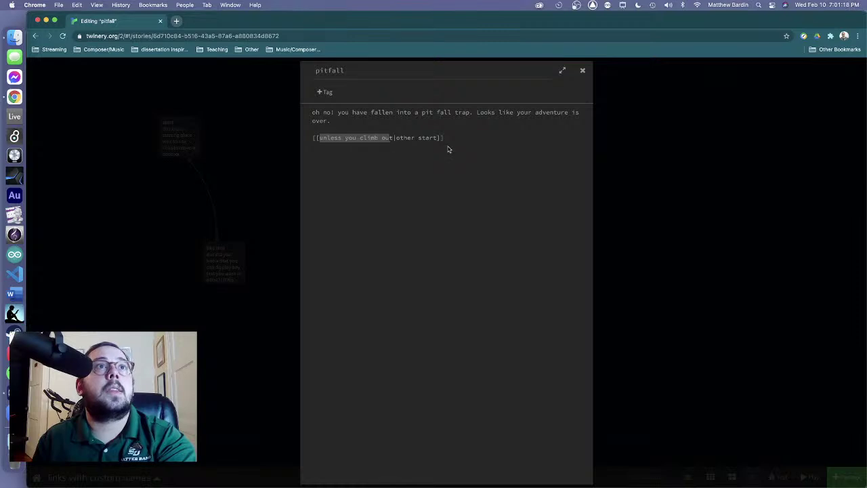
click(445, 140)
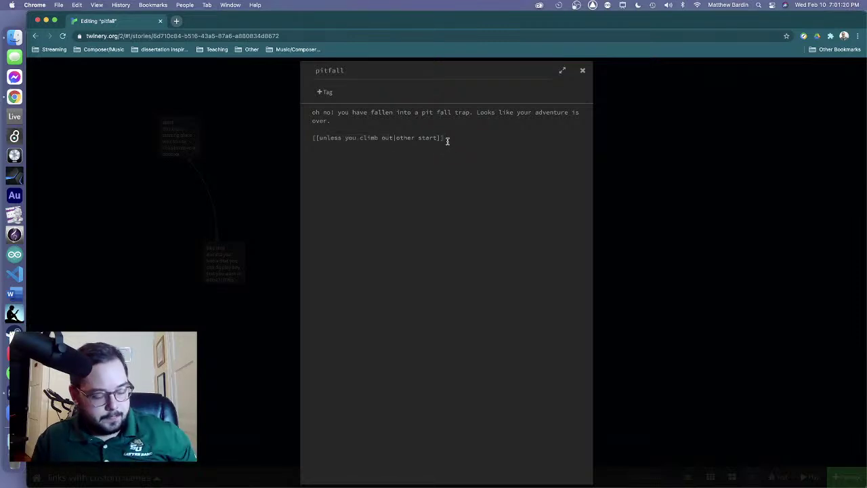
drag(396, 138, 439, 138)
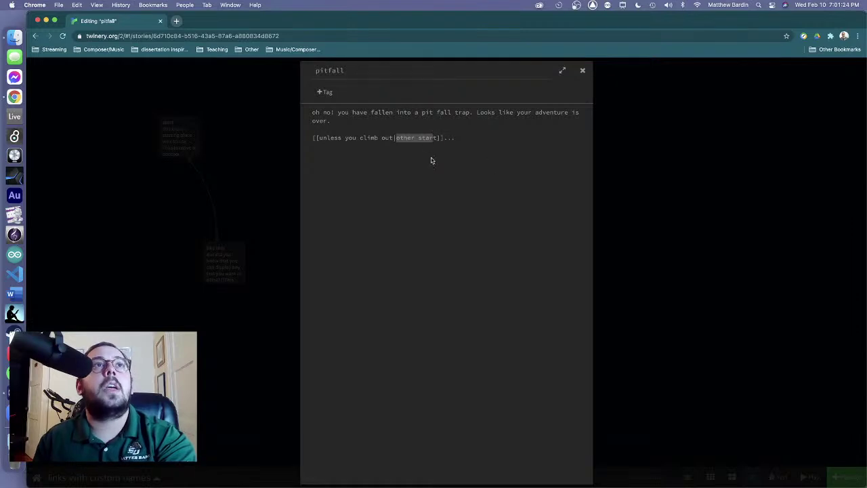
click(379, 138)
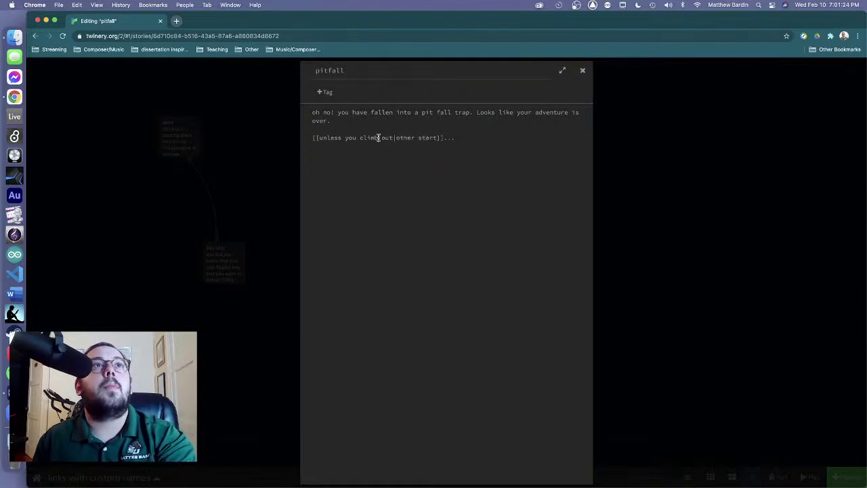
click(582, 71)
Step: Review the text and links of the exit passage and the untitled dead-end passage
double_click(424, 238)
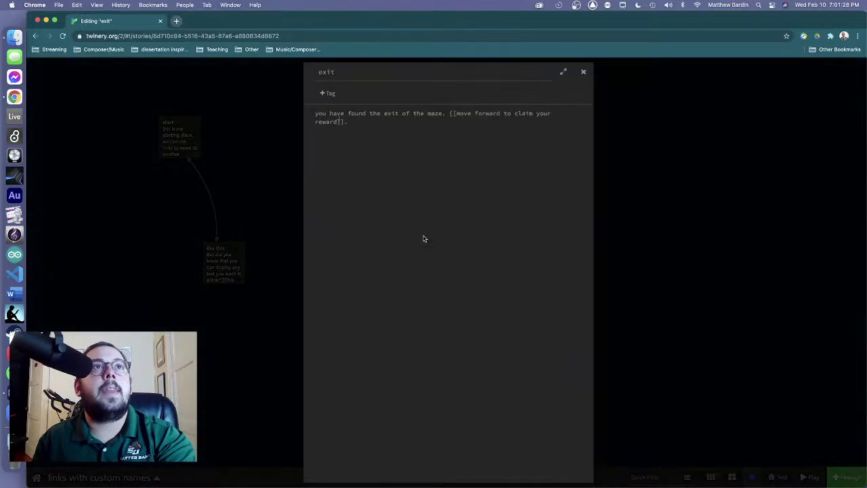
click(583, 71)
double_click(525, 269)
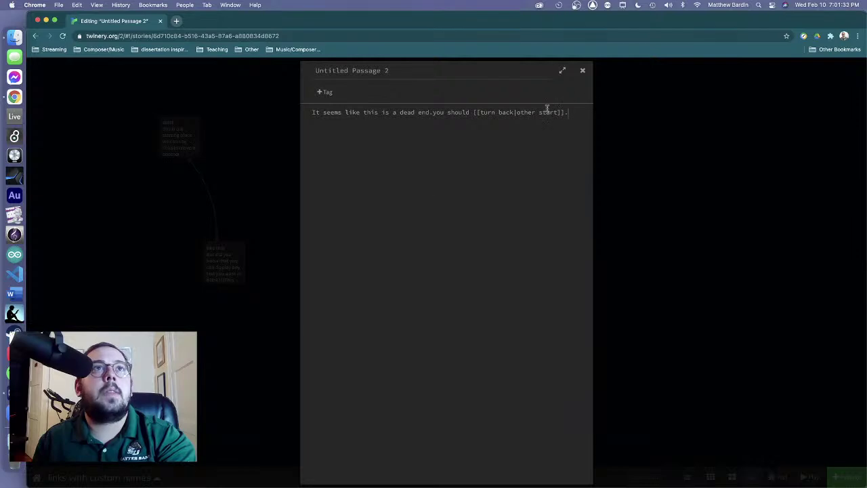
click(581, 76)
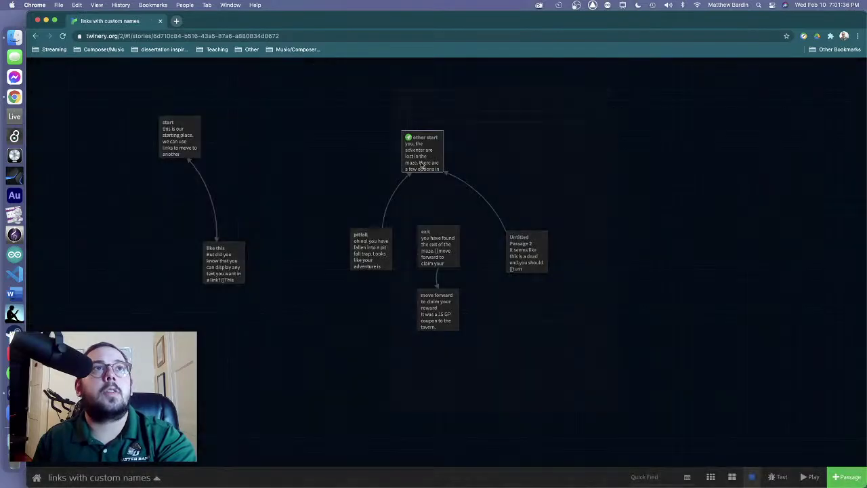
Step: In the "other start" passage, turn the "go left." option into the link [[go left.|pitfall]]
double_click(420, 165)
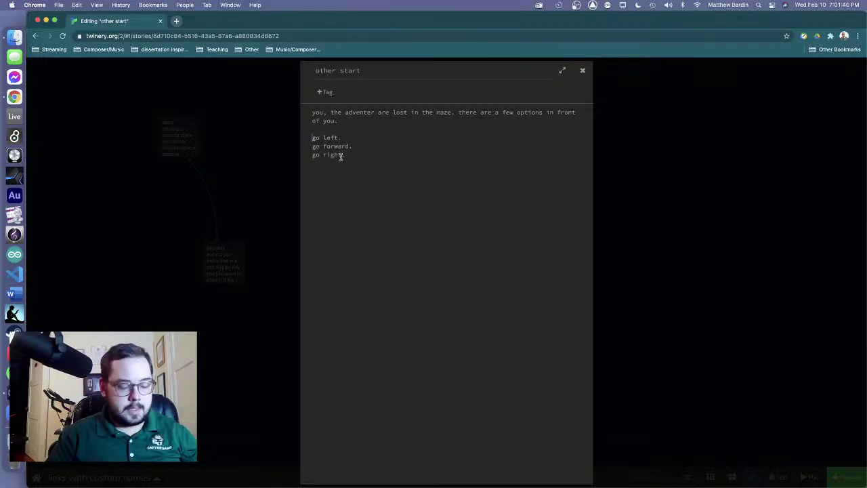
text([[)
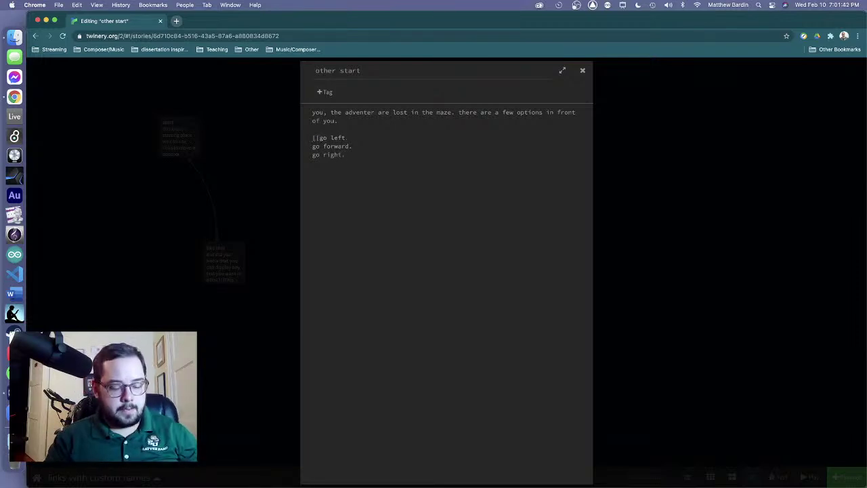
text(])
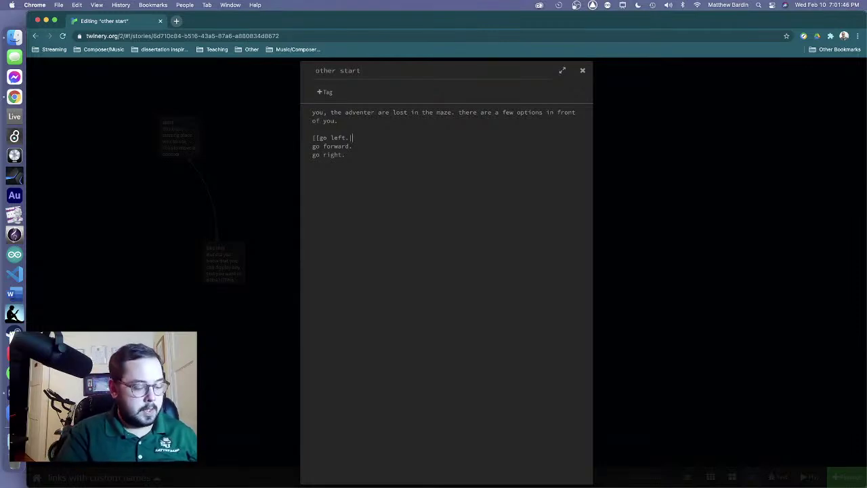
text(pitfall)
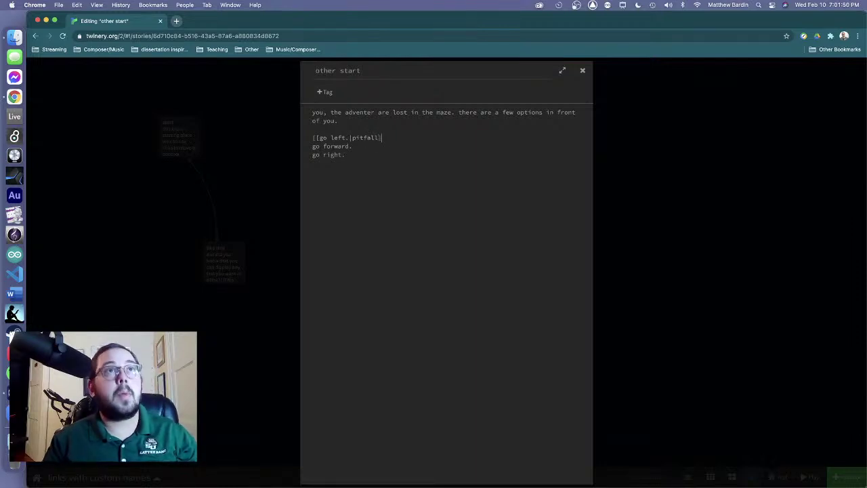
text(])
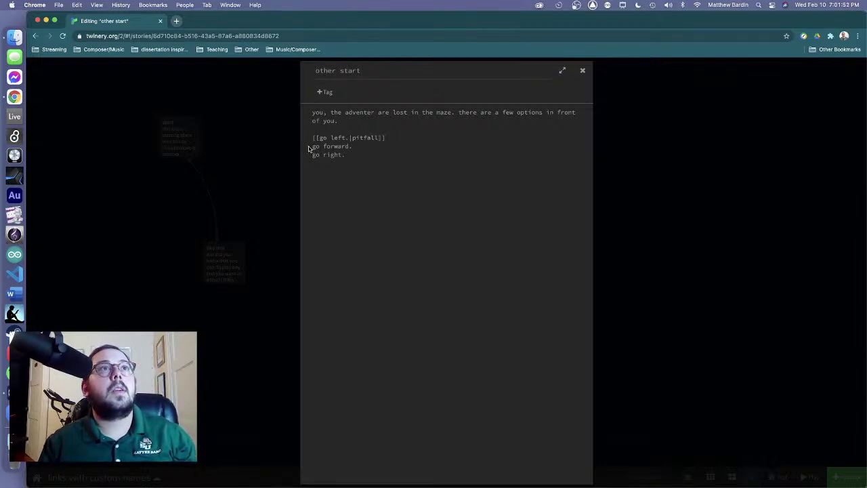
Step: Turn the "go forward." option into the link [[go forward. |exit]]
text([[)
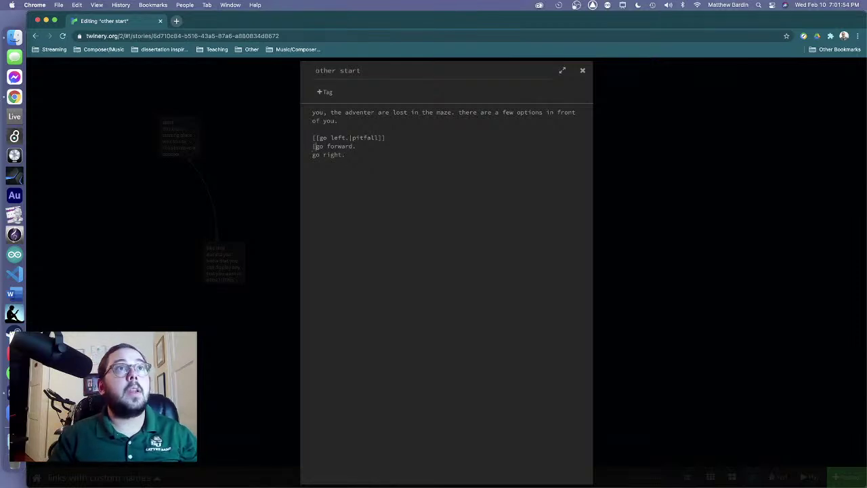
click(360, 145)
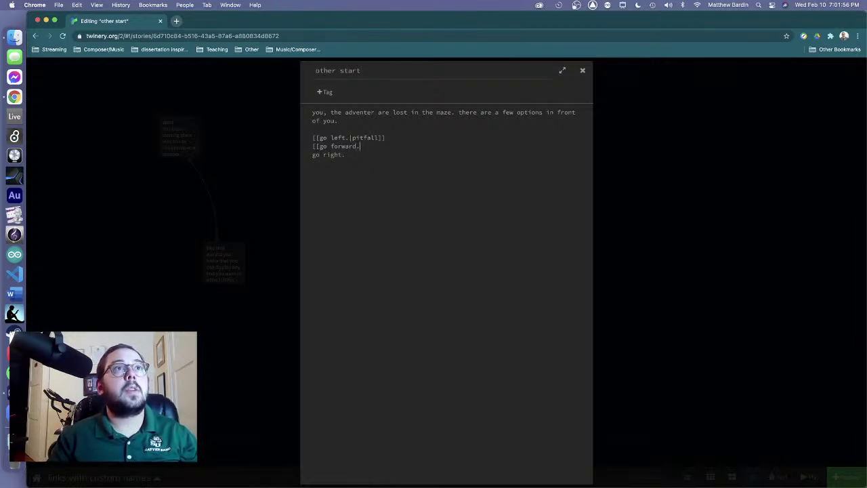
text(exit)
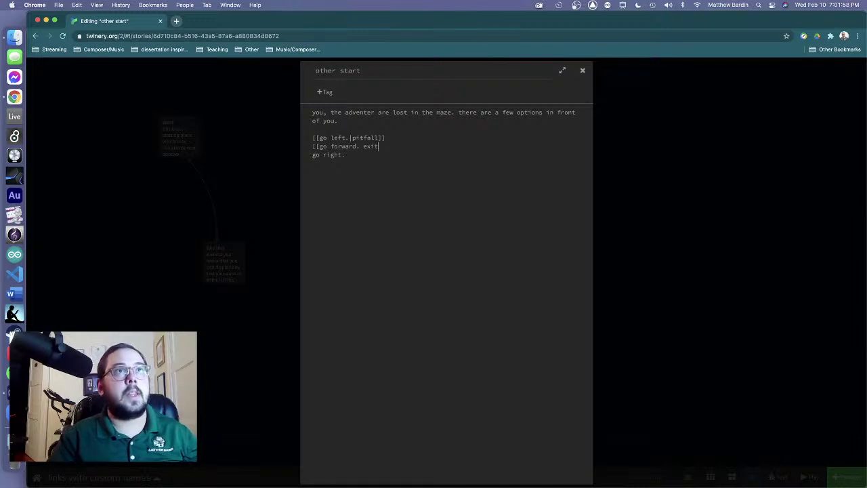
text(]])
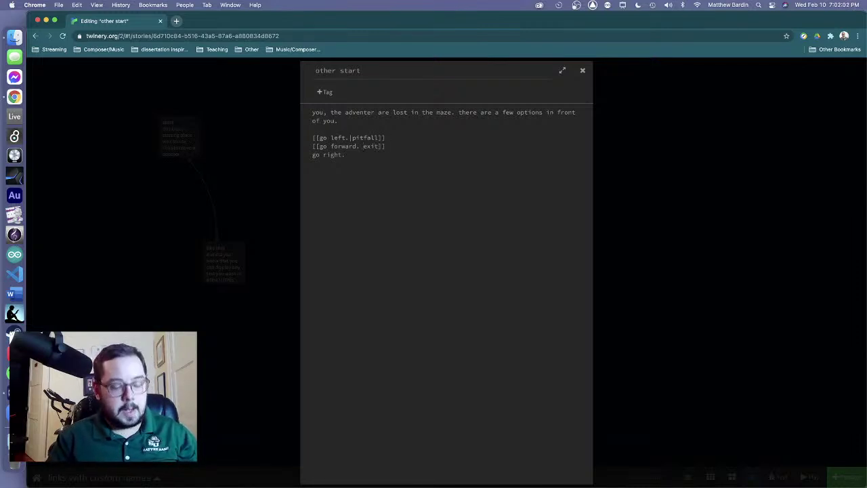
text(|)
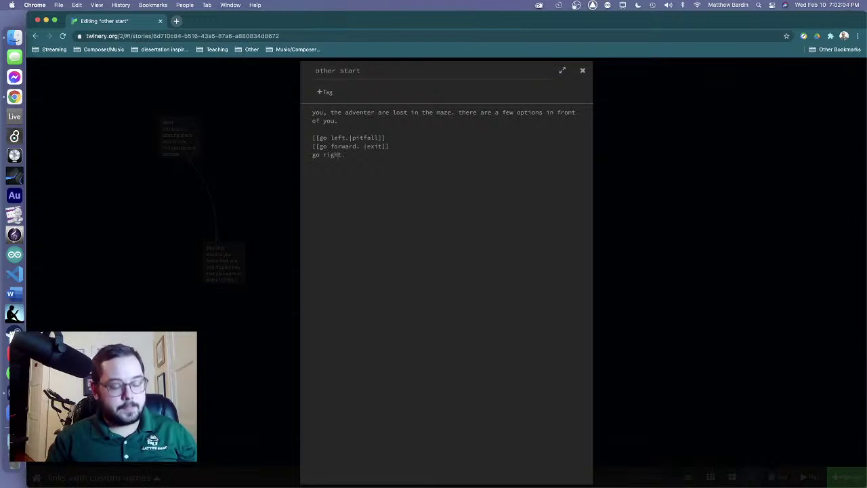
Step: Turn the "go right." option into the link [[go right.| deadend]] and close the passage editor
text([[)
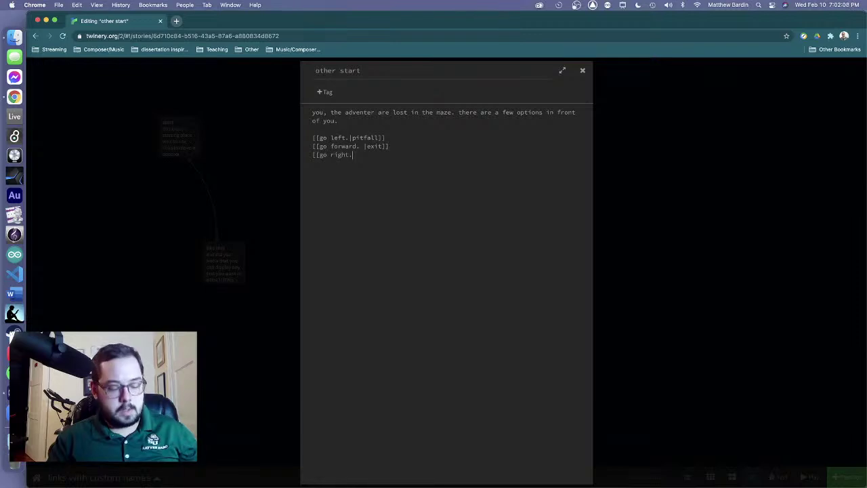
text(|)
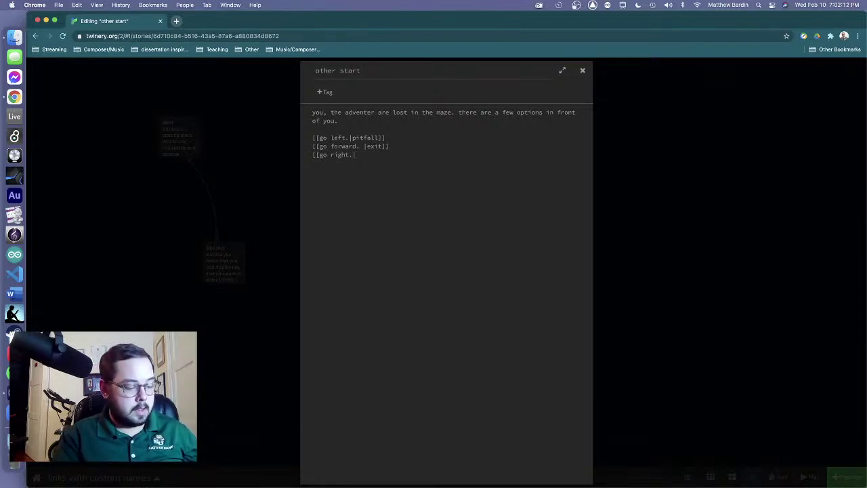
text(deadend)
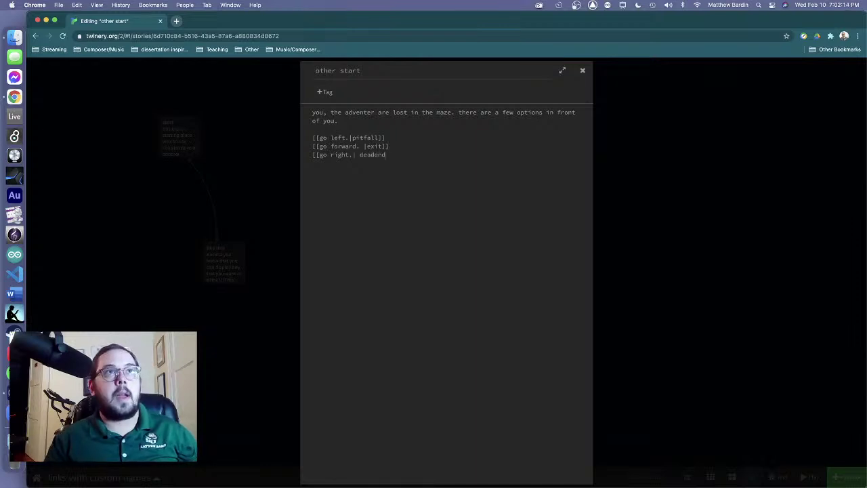
text(]])
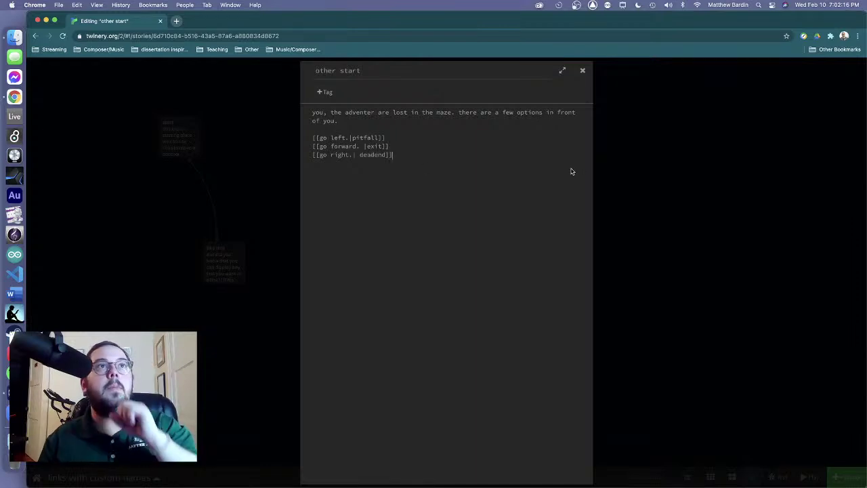
click(583, 71)
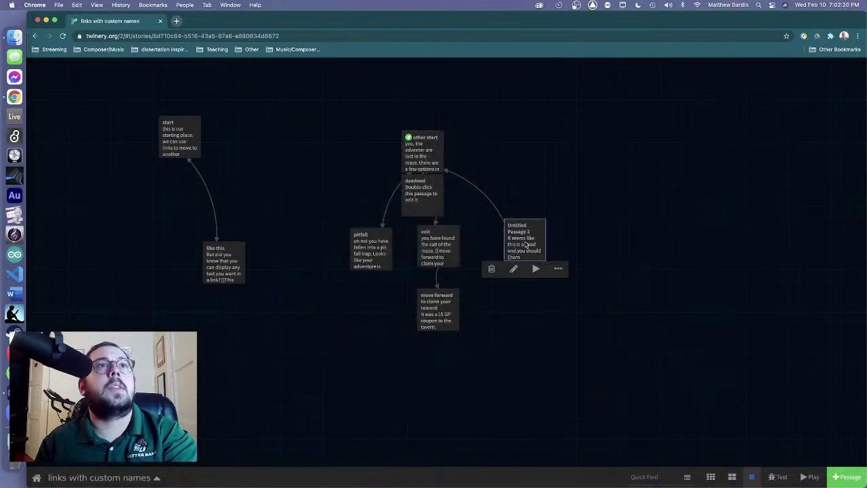
Step: Move the empty "deadend" placeholder passage clear of the other passages and delete it from the story map
drag(420, 203, 683, 205)
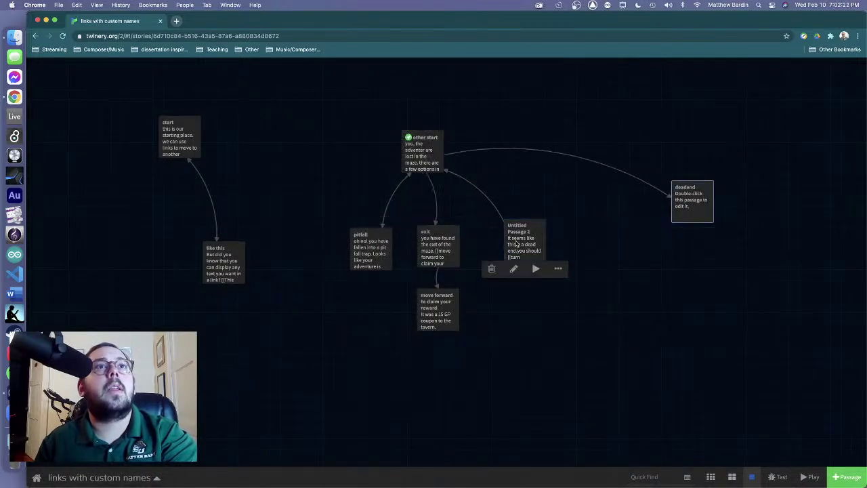
double_click(515, 243)
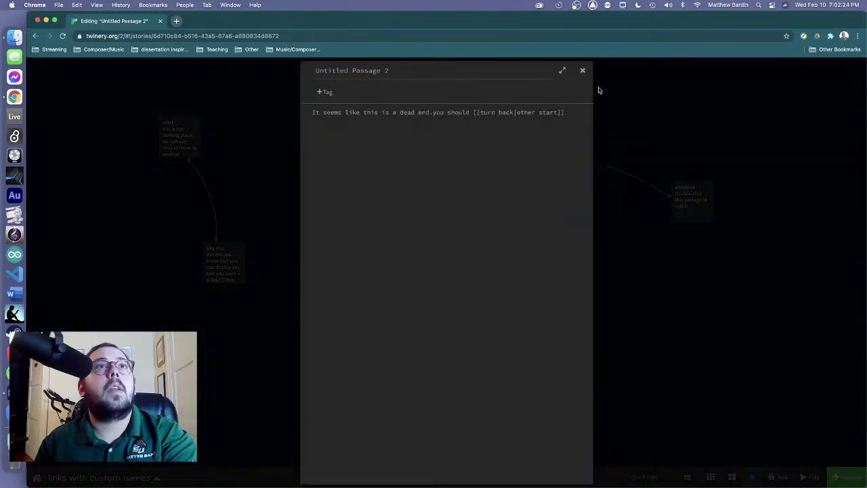
click(590, 76)
click(690, 213)
click(659, 232)
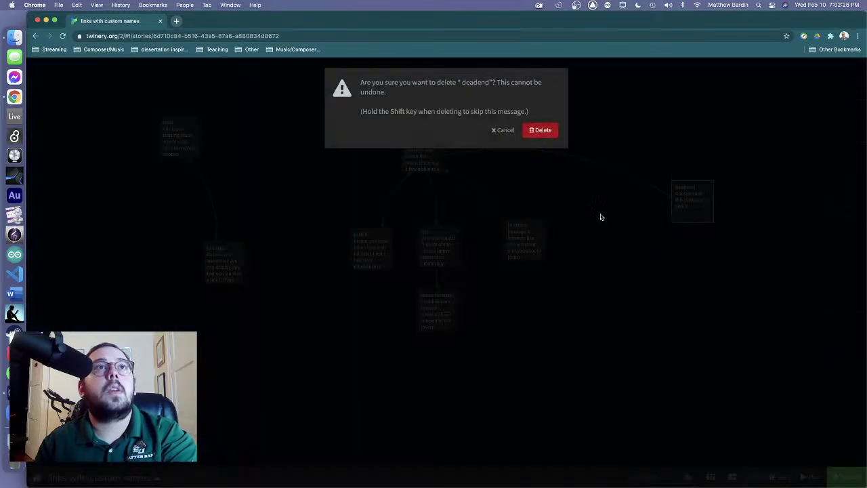
click(550, 133)
Step: Rename "Untitled Passage 2" as "deadend" and close its editor
double_click(524, 248)
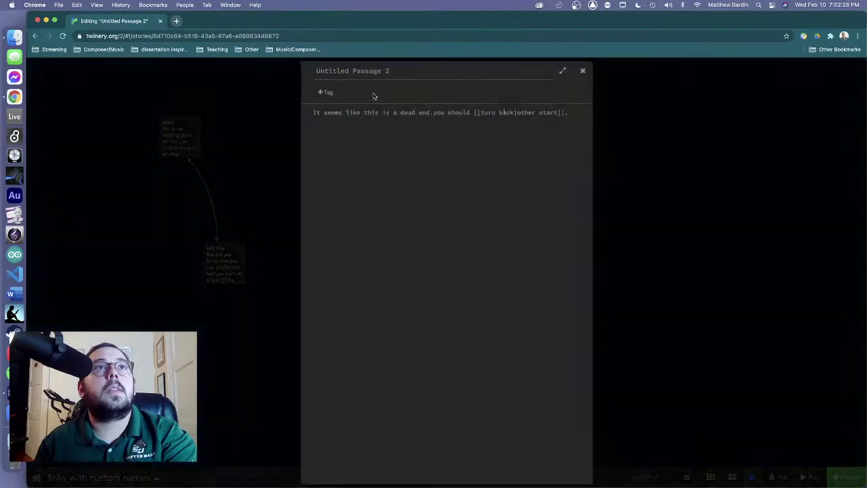
key(super+a)
text(deadend)
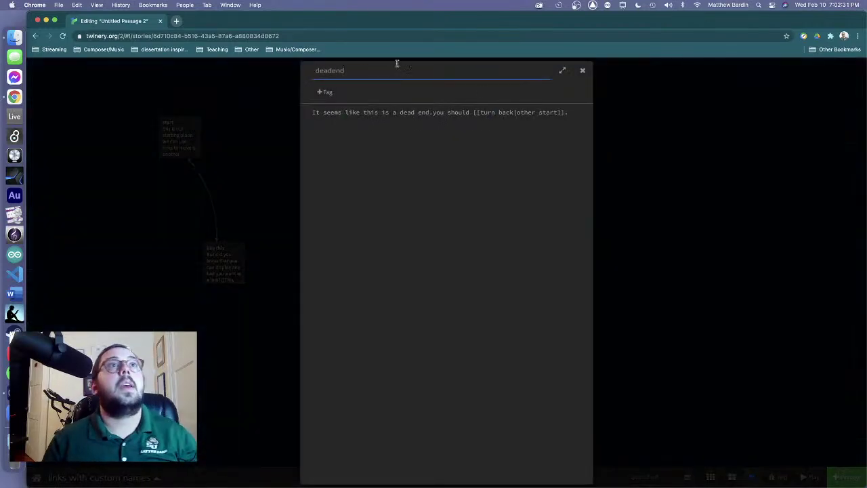
click(618, 160)
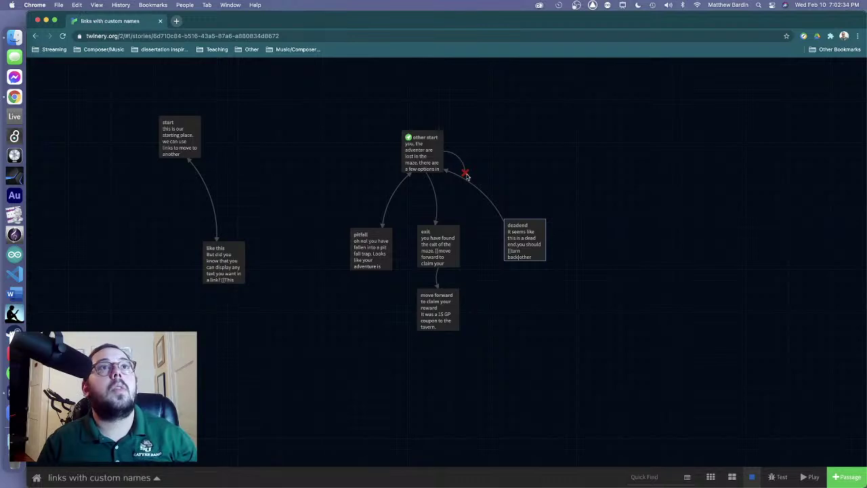
Step: Try to repair the broken "go right." link in "other start" by retyping the end of its target "deadend"
double_click(418, 155)
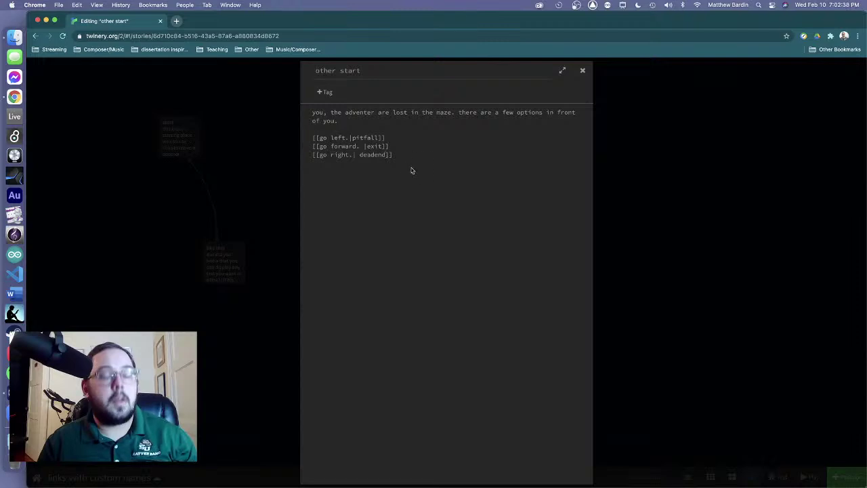
click(620, 186)
double_click(419, 147)
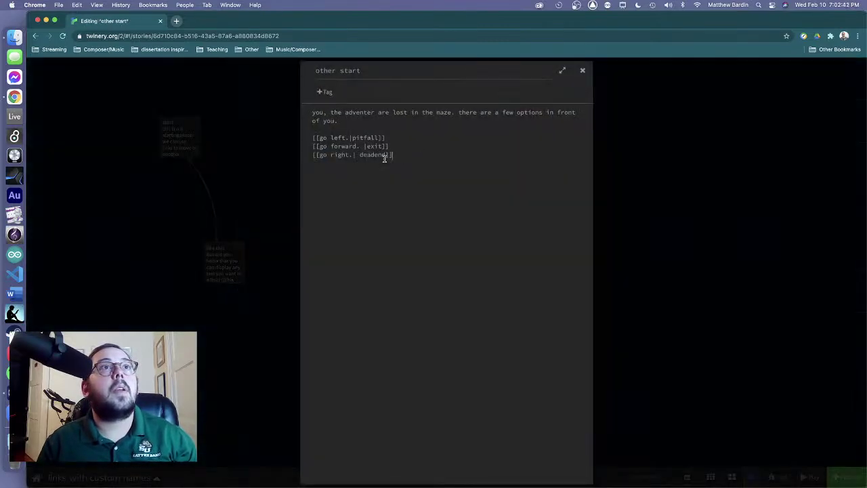
key(BackSpace)
key(BackSpace)
key(BackSpace)
key(BackSpace)
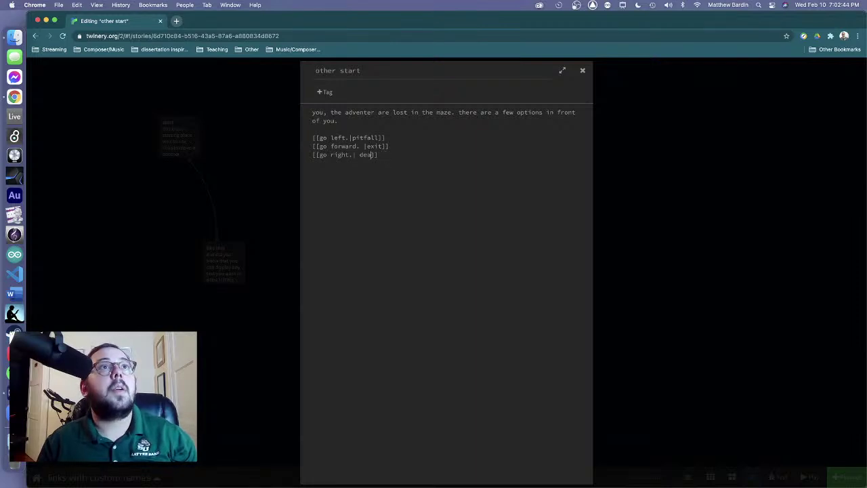
text(dend)
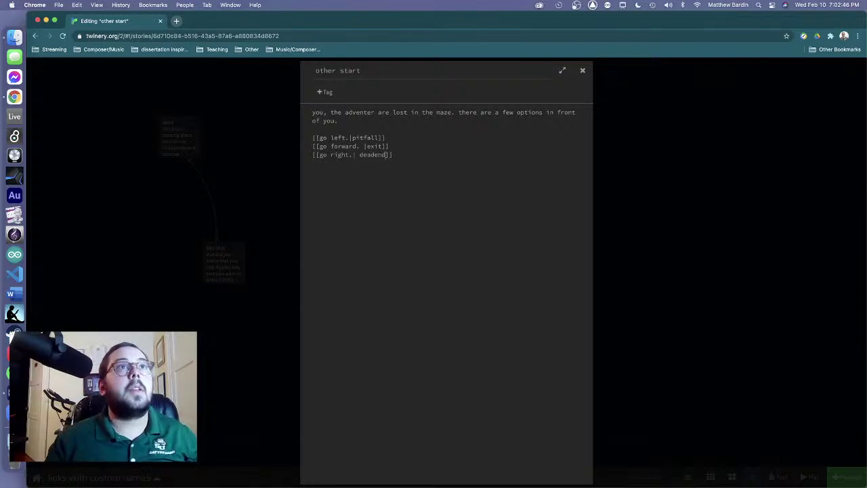
click(664, 137)
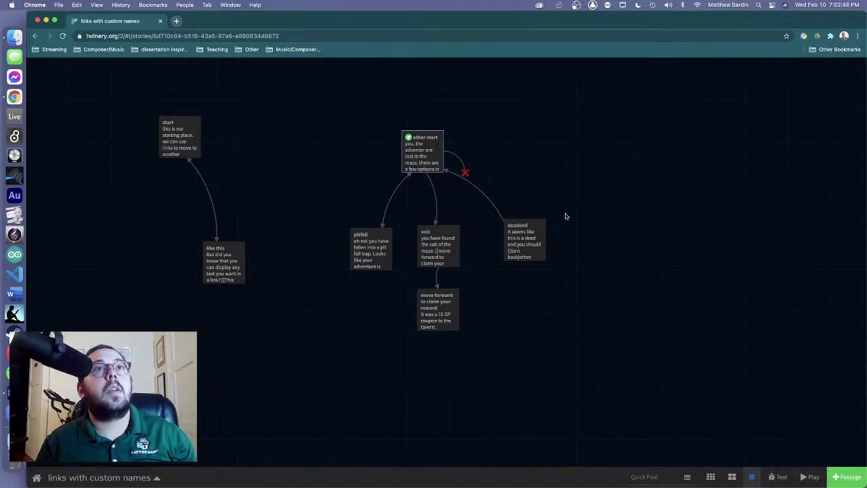
Step: Check how the name of the "deadend" passage is spelled in its editor and close it
mouse_move(528, 233)
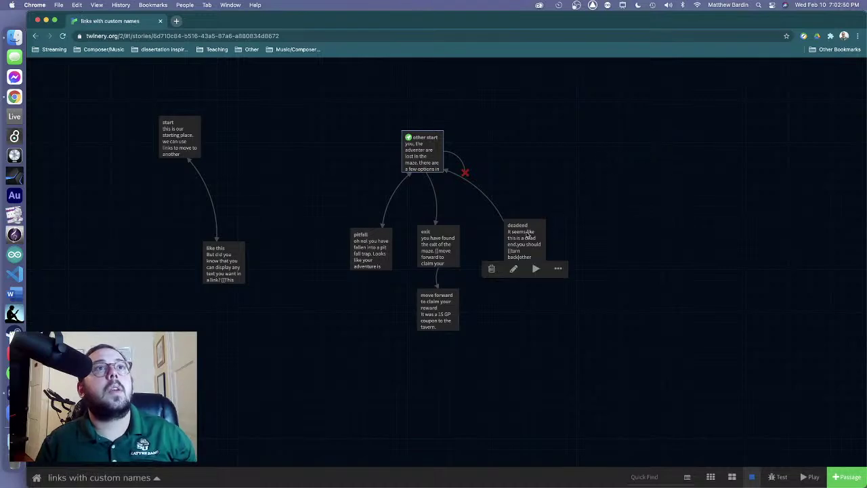
double_click(529, 234)
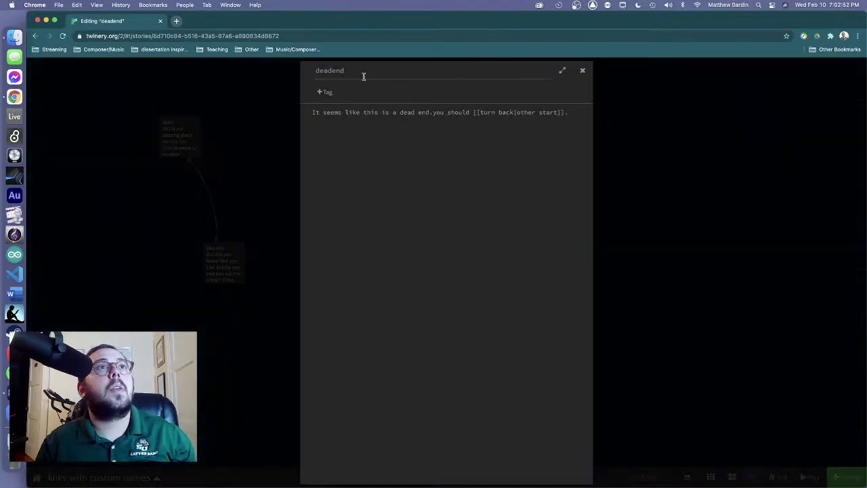
click(582, 70)
Step: Try to repair the "go right." link in "other start" by cutting out and re-entering its target "deadend]]", closing the editor
double_click(416, 156)
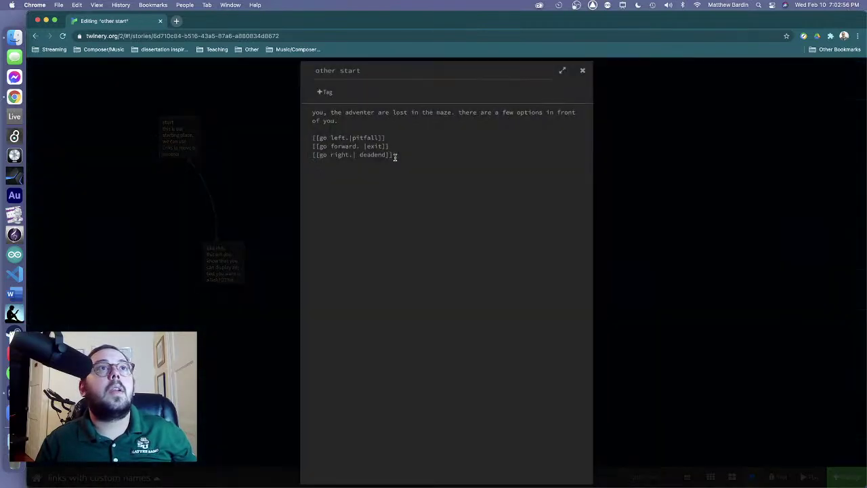
drag(393, 156, 360, 156)
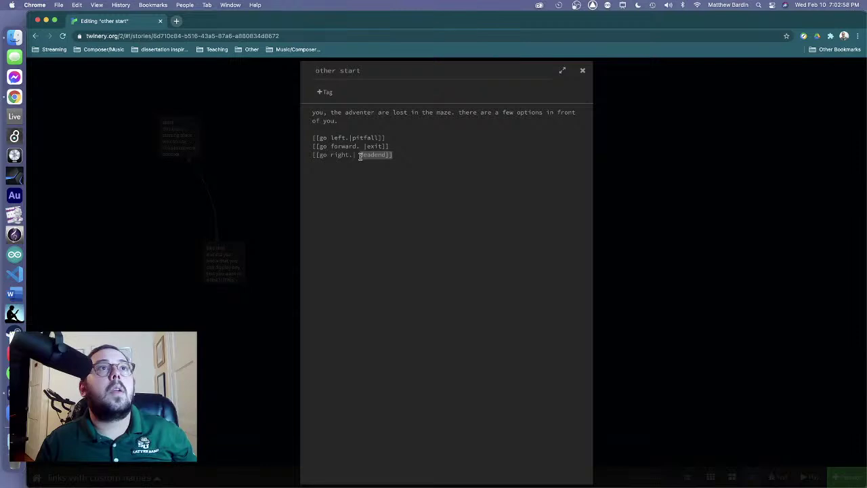
key(super+x)
text(]])
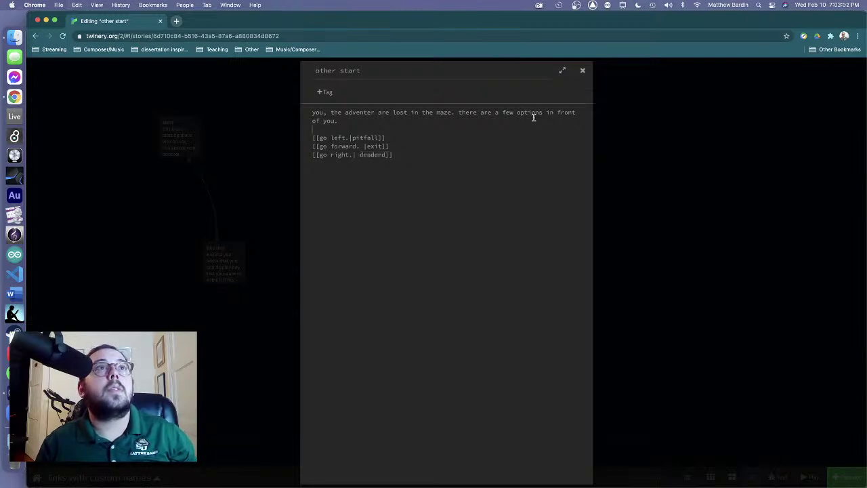
click(605, 119)
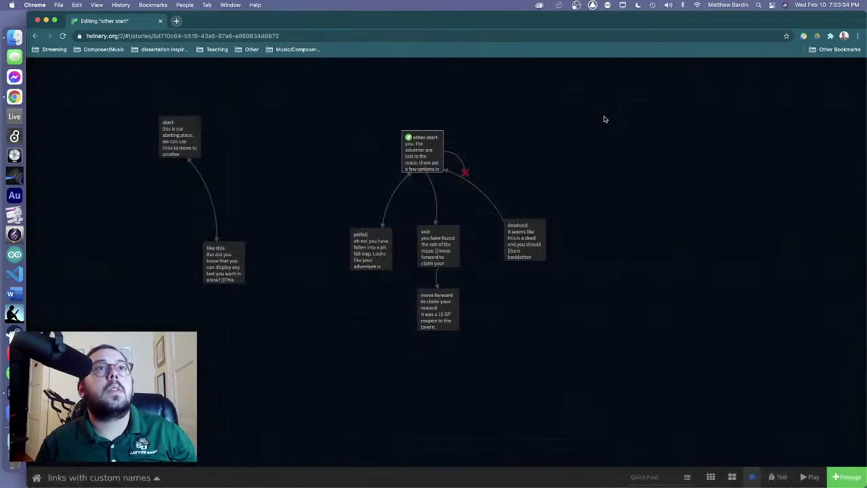
Step: Correct the target of the "go right." link in "other start" so it connects to the existing "deadend" passage, and close the editor
double_click(423, 153)
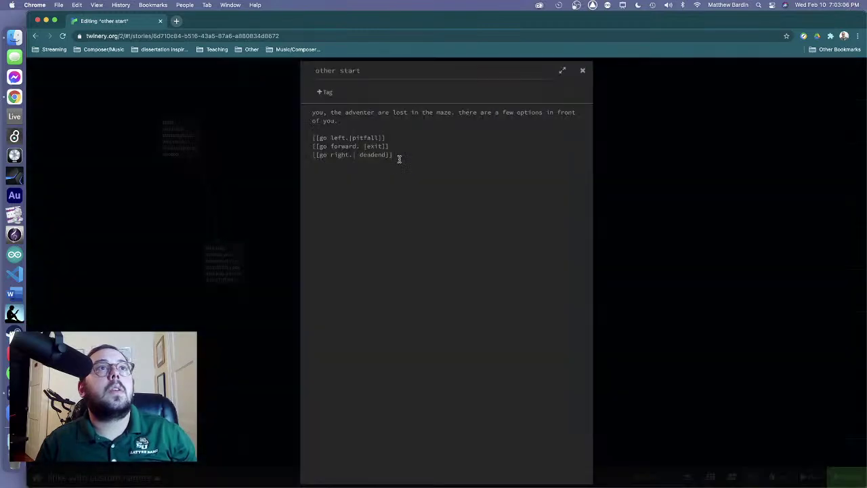
drag(397, 156, 333, 155)
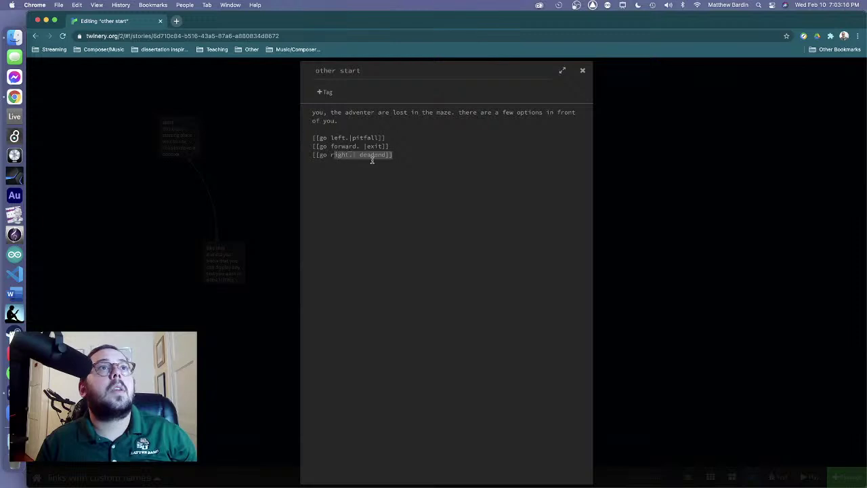
click(366, 156)
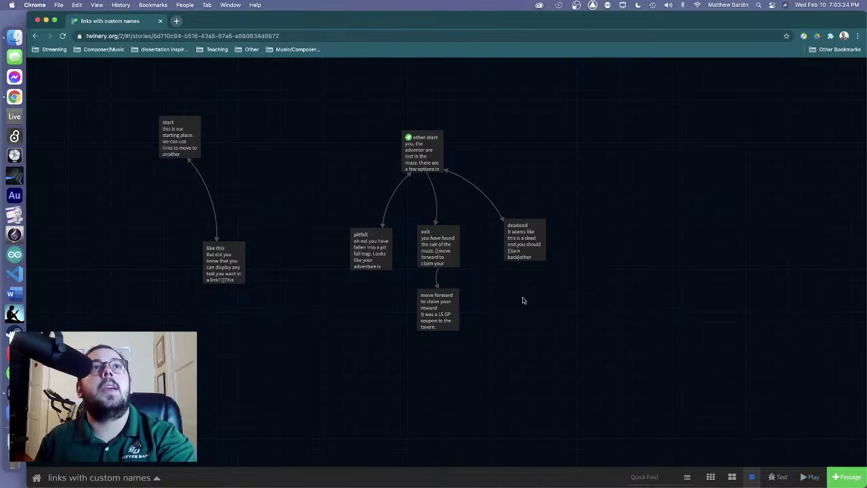
Step: Play the story through the left, right and forward branches, following each return link and the reward link, and close the playthrough
click(809, 480)
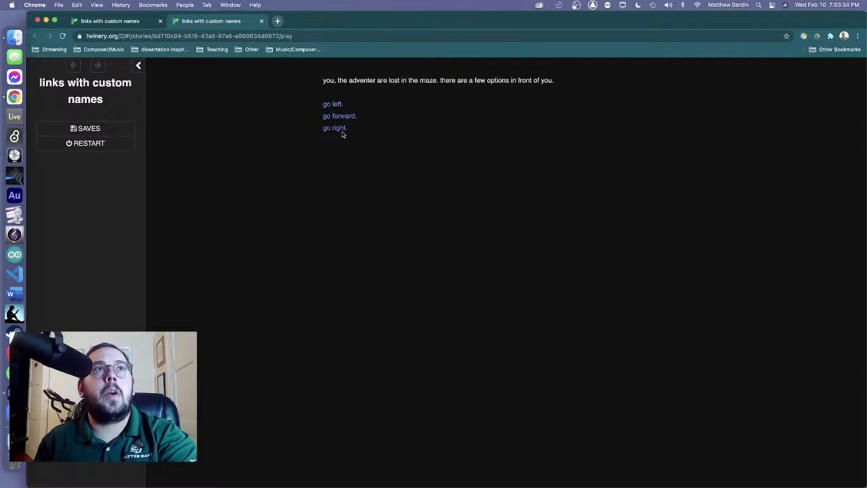
click(332, 105)
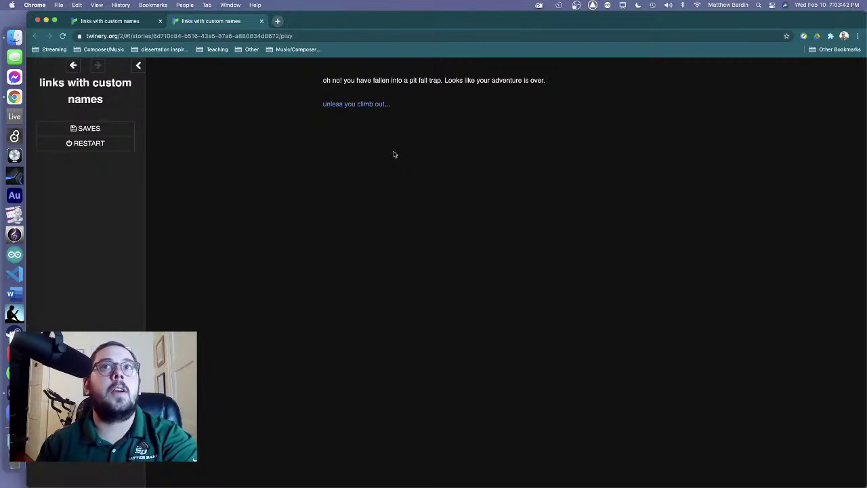
click(364, 105)
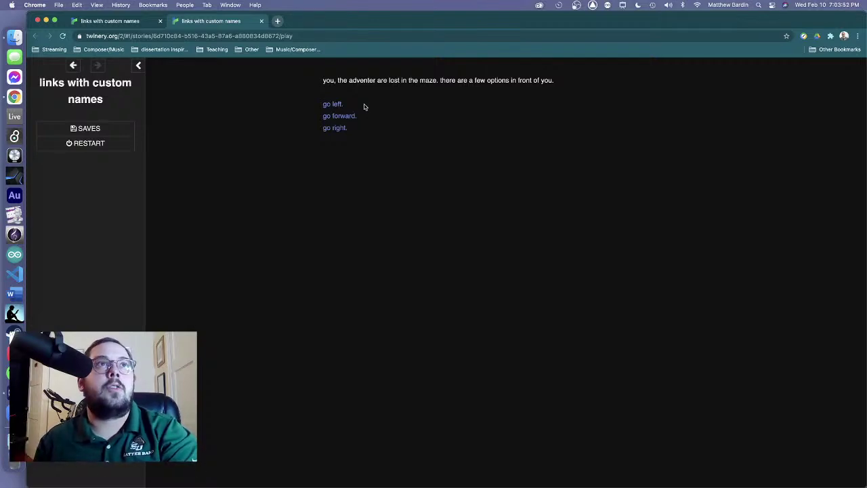
click(343, 129)
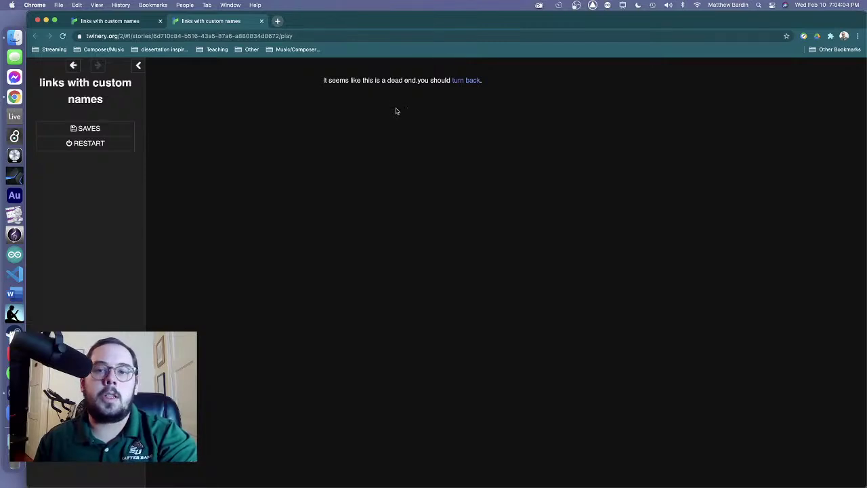
click(463, 81)
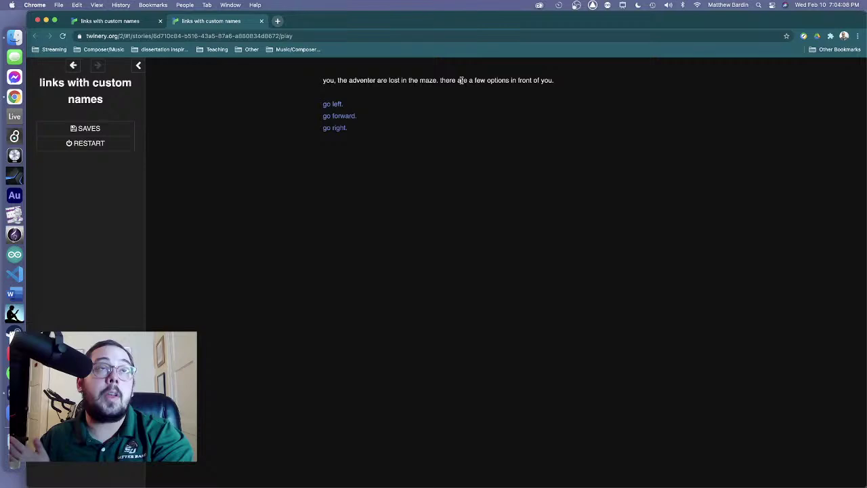
click(349, 116)
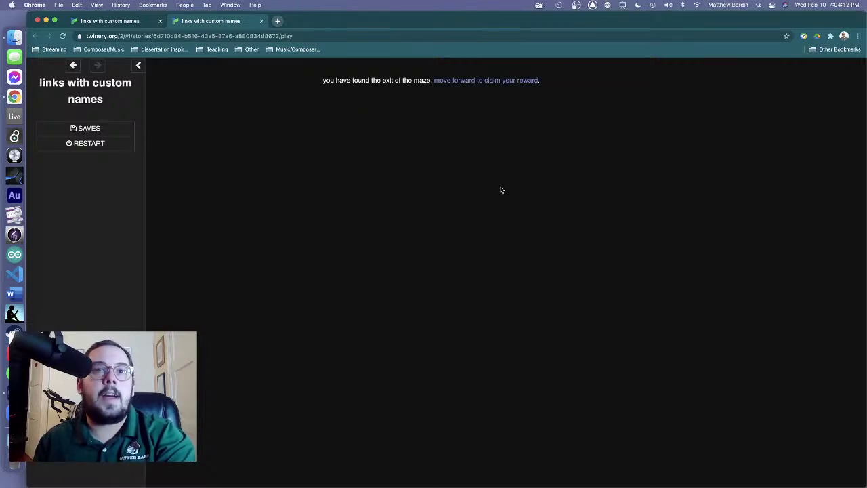
click(479, 82)
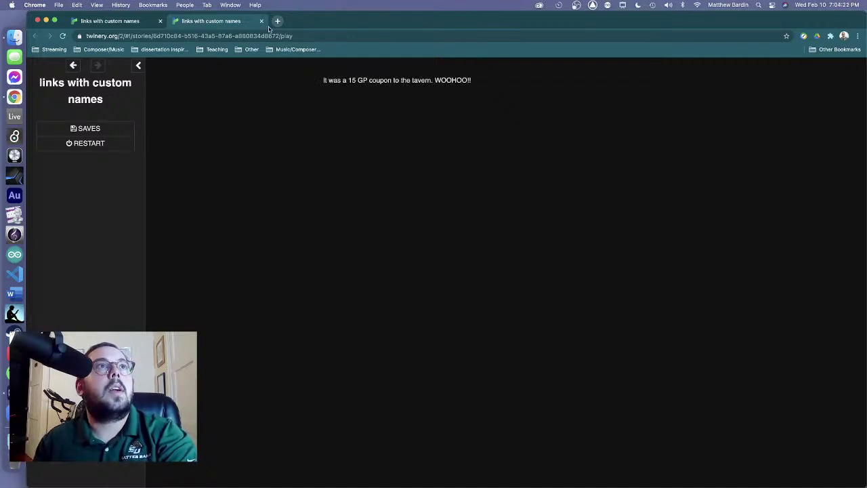
click(261, 21)
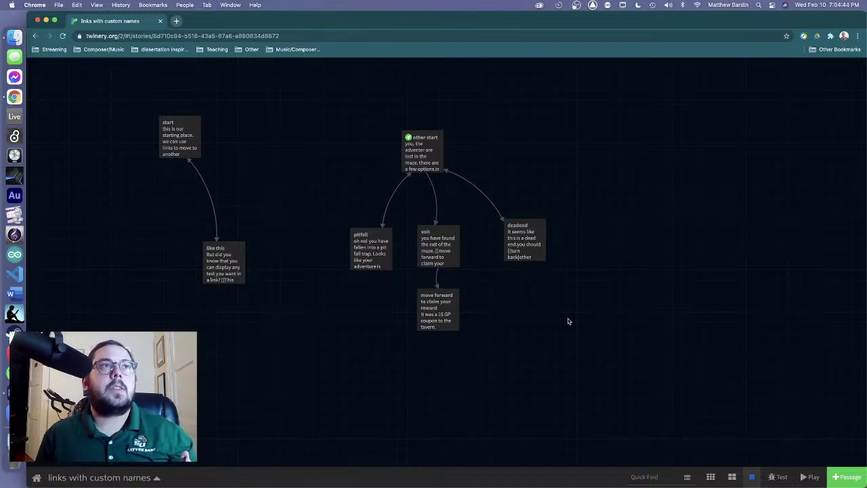
Step: Shift the "pitfall" and "deadend" passages slightly to tidy the story map, and return to the list of stories
mouse_move(385, 260)
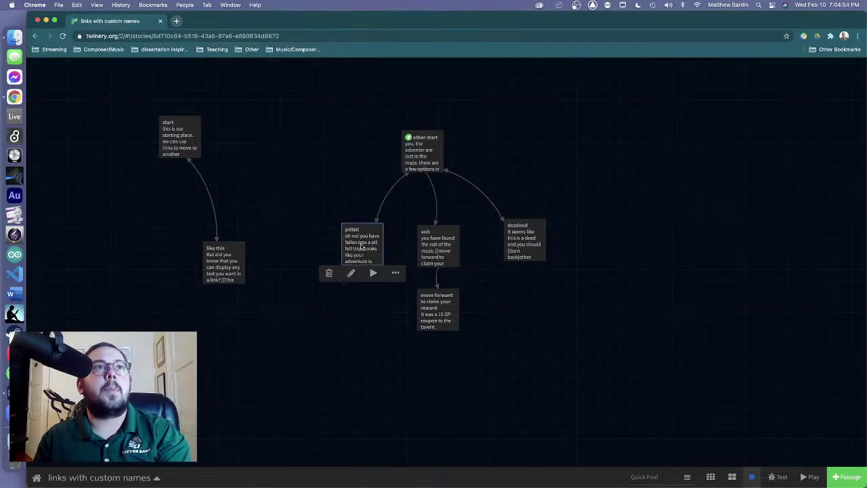
drag(540, 236, 535, 243)
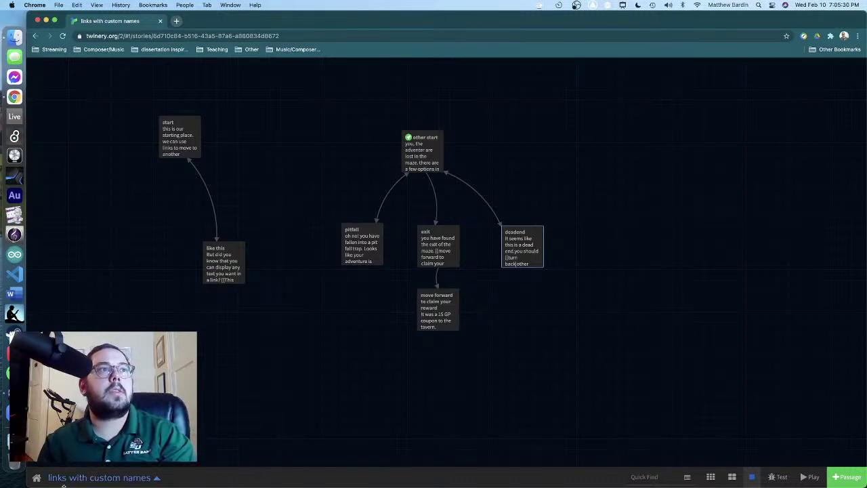
click(37, 480)
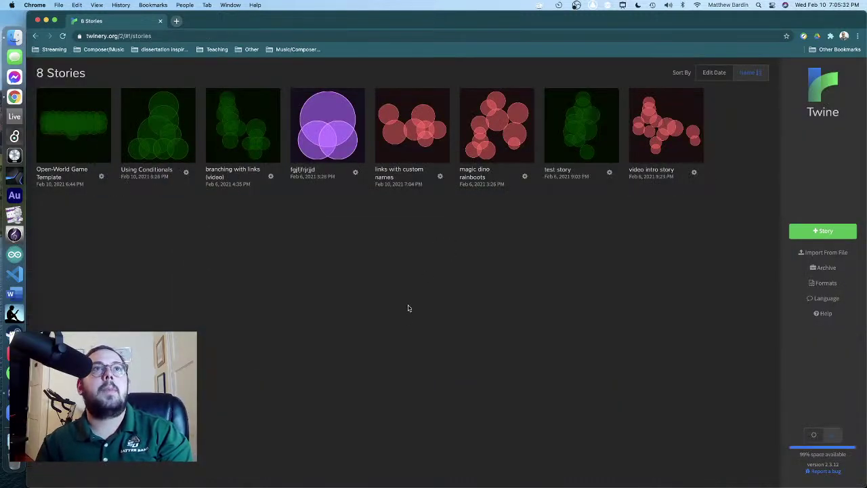